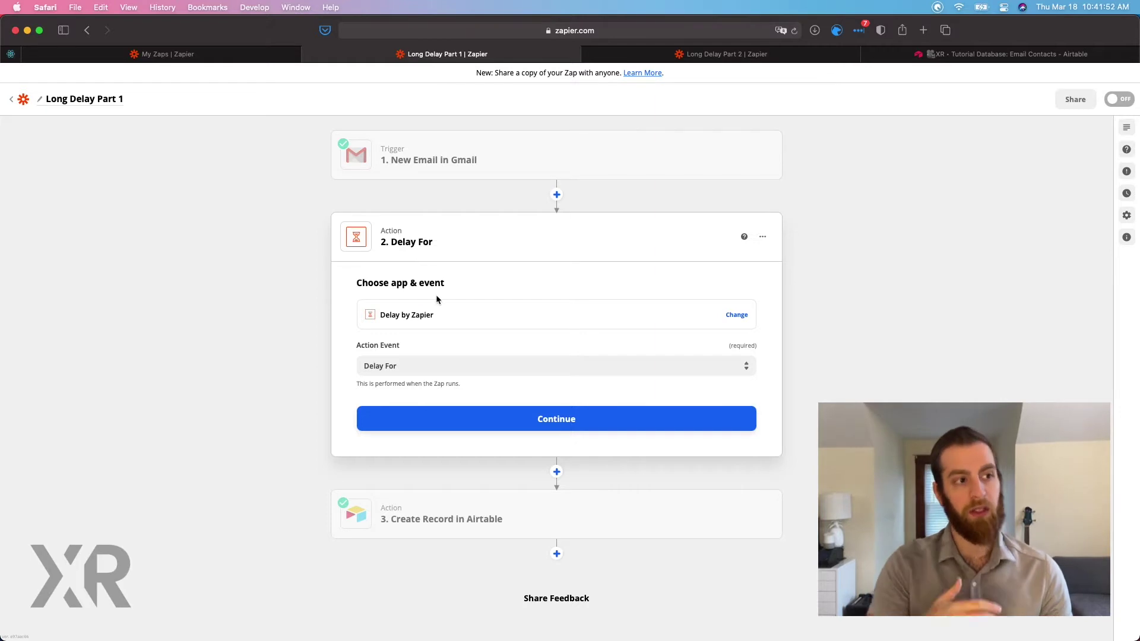
Confirm the Delay by Zapier step with the Delay For action event.
click(445, 419)
Set the delay to 60 Days and test it, which errors beyond a month.
double_click(371, 346)
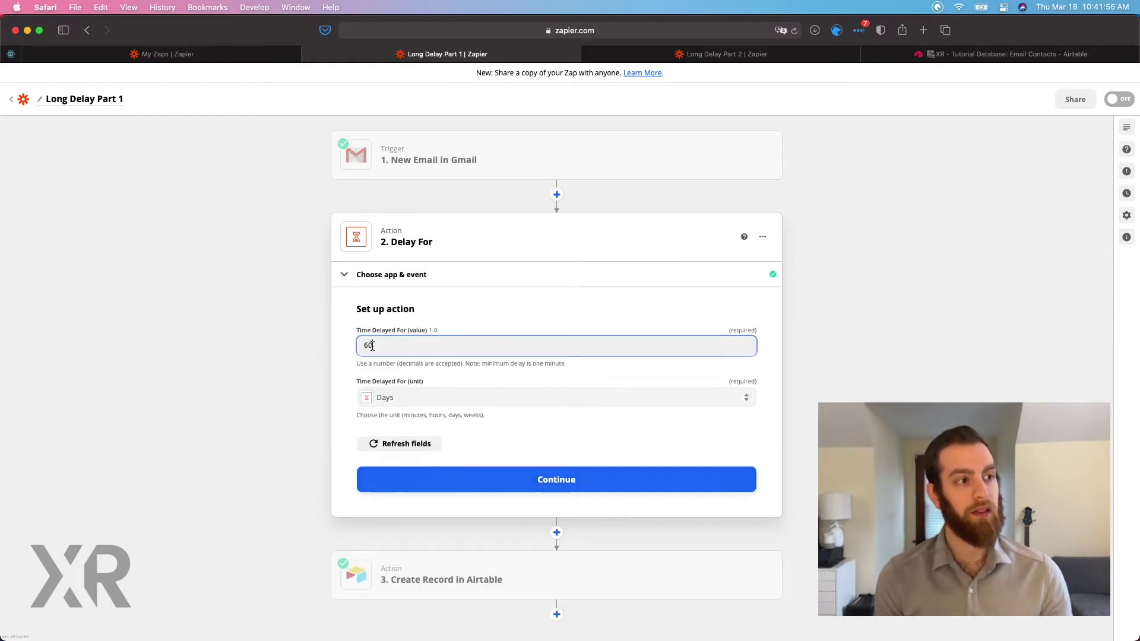
click(404, 319)
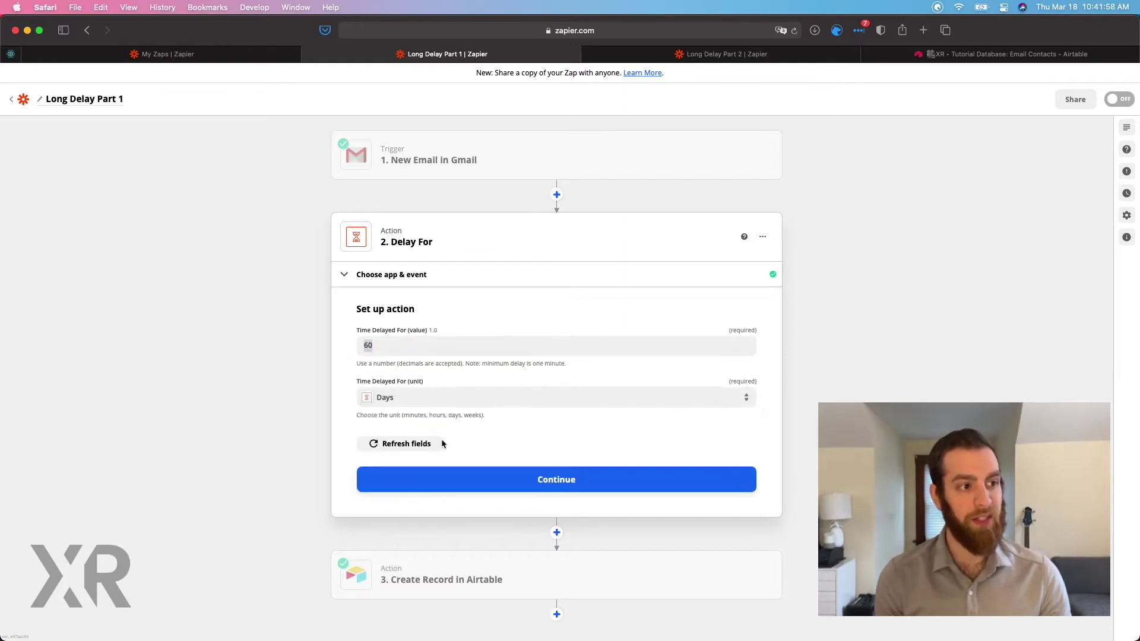
click(444, 479)
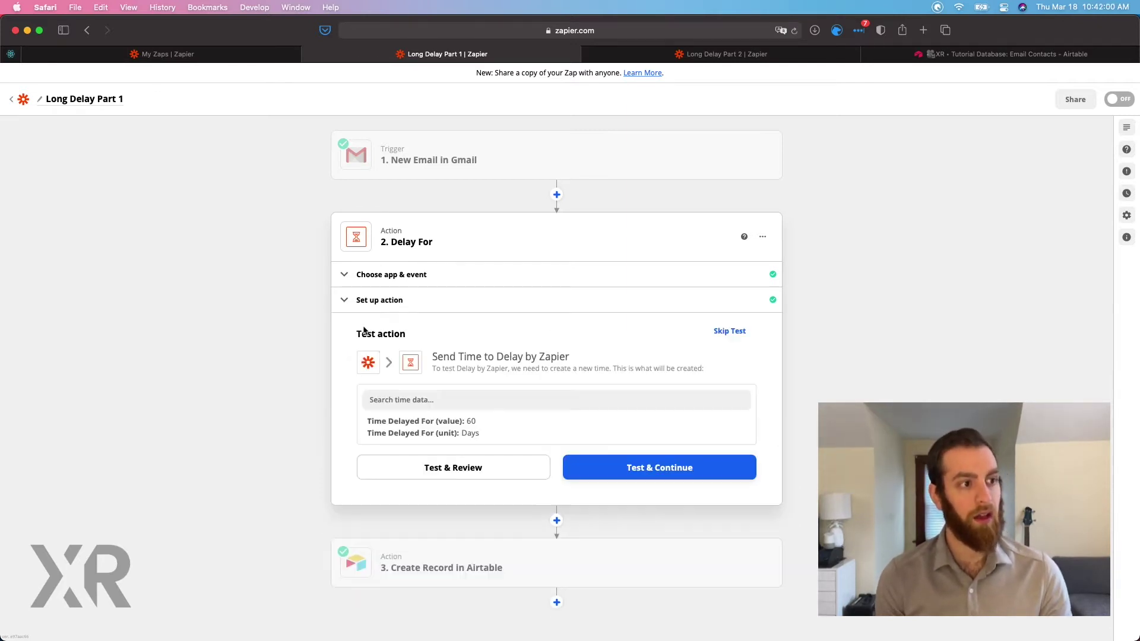
click(487, 470)
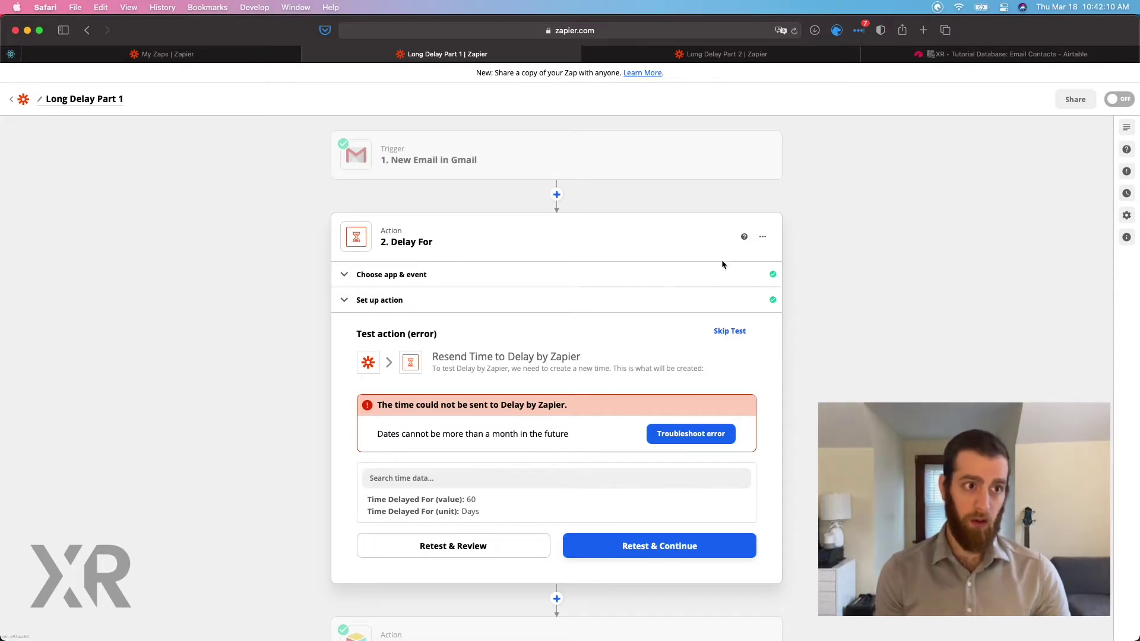
Delete the Delay For step from the Zap.
click(763, 236)
click(754, 289)
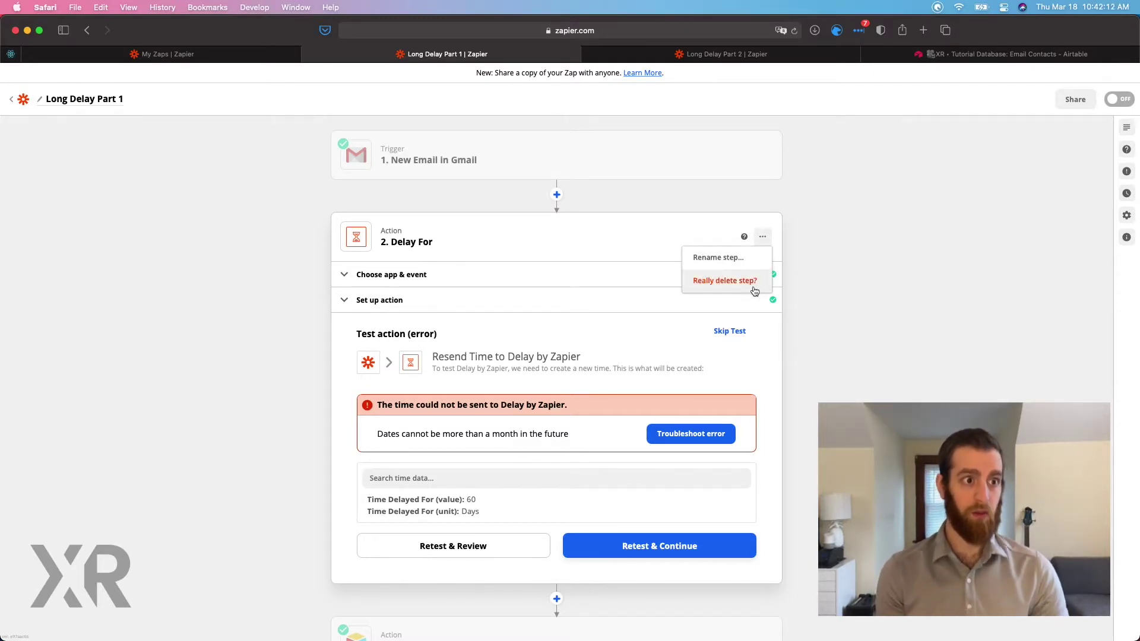
click(754, 288)
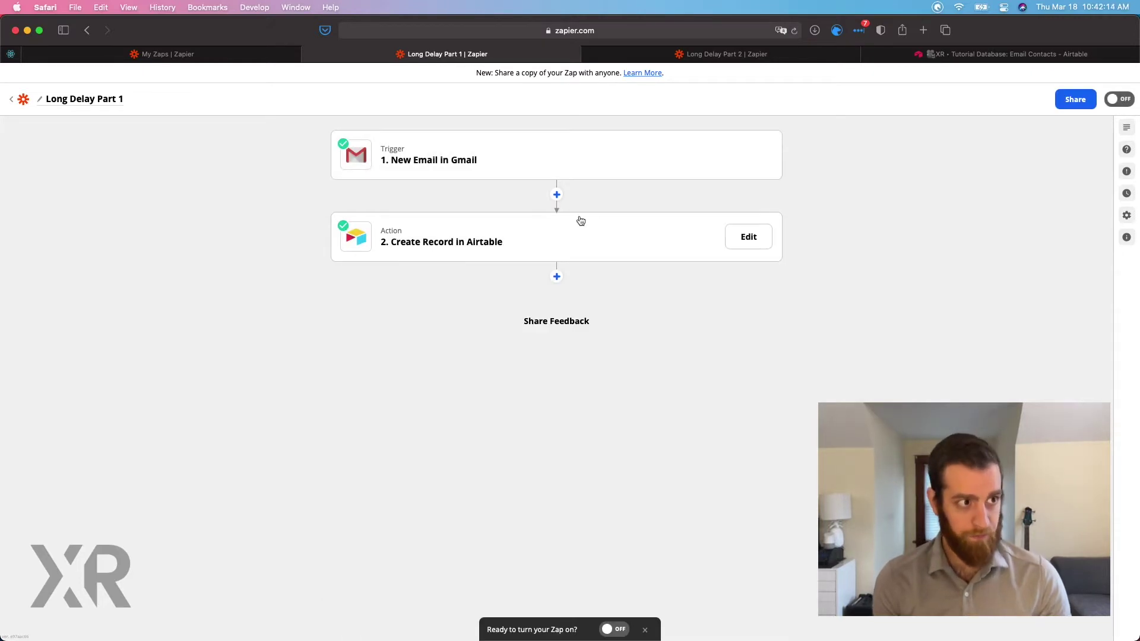
Review the Gmail trigger's mailbox setting and sample email data, then open Create Record in Airtable.
click(502, 175)
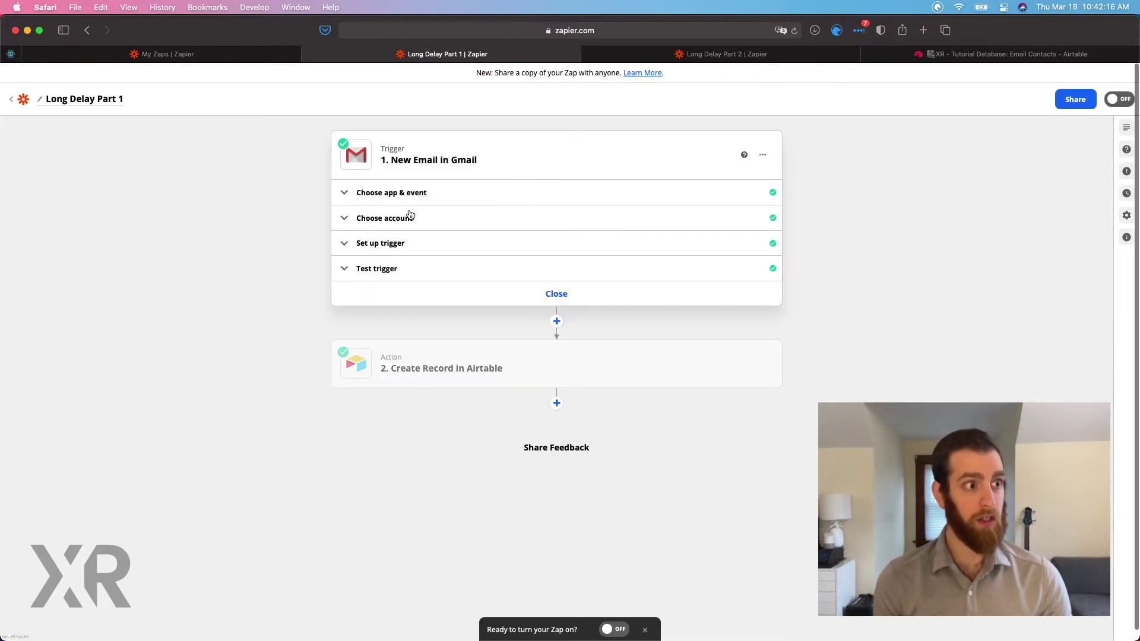
click(384, 247)
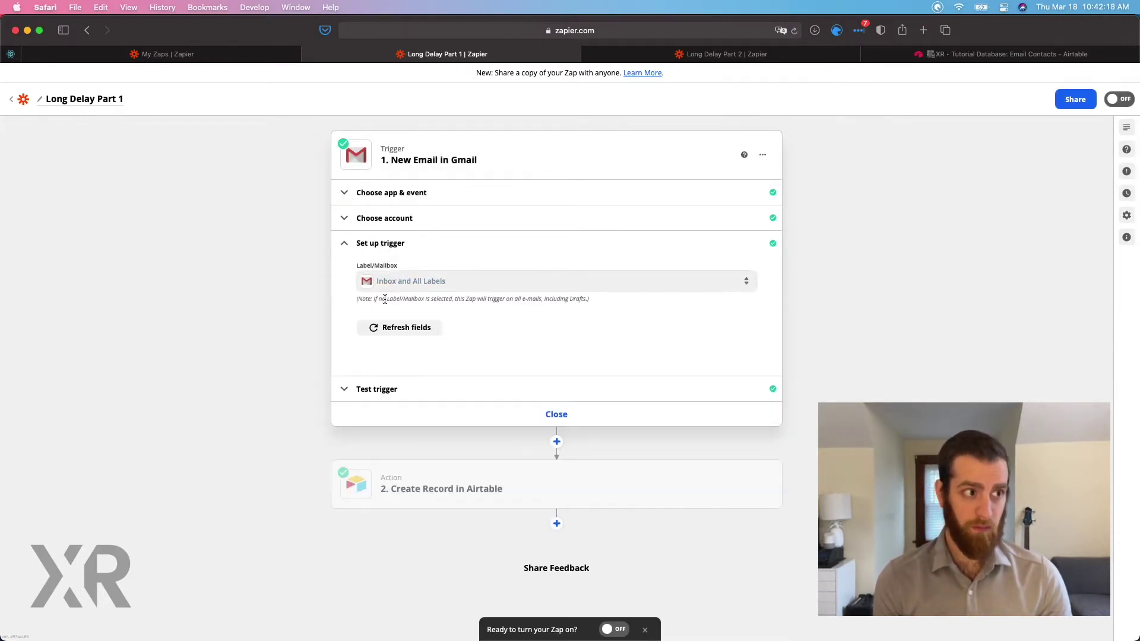
click(392, 387)
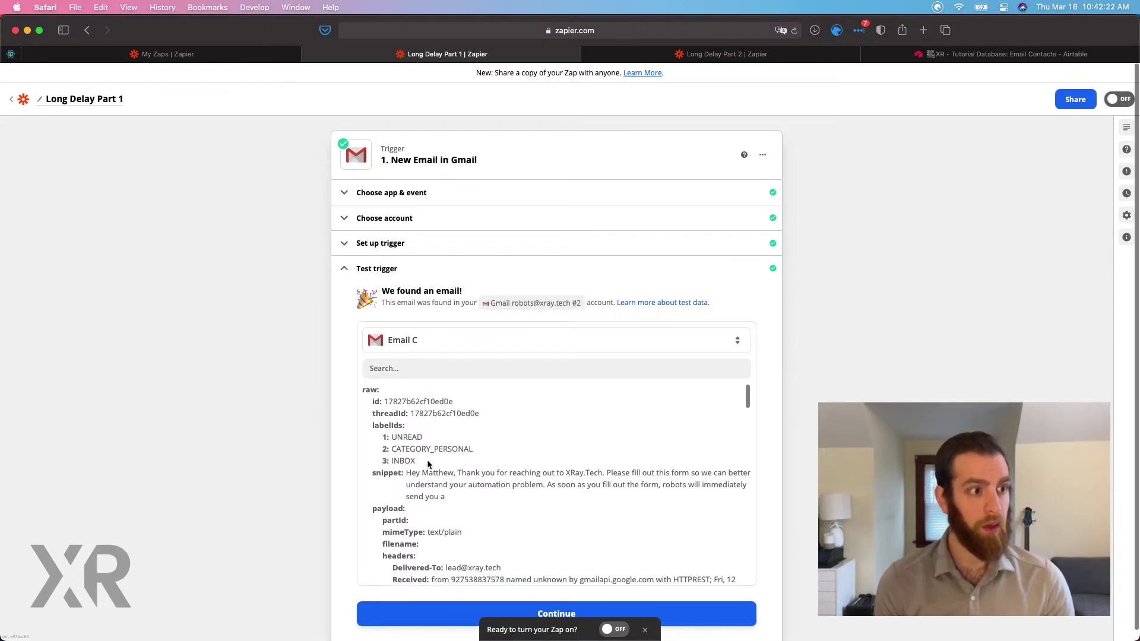
scroll(427, 463, down, 2)
scroll(427, 462, down, 1)
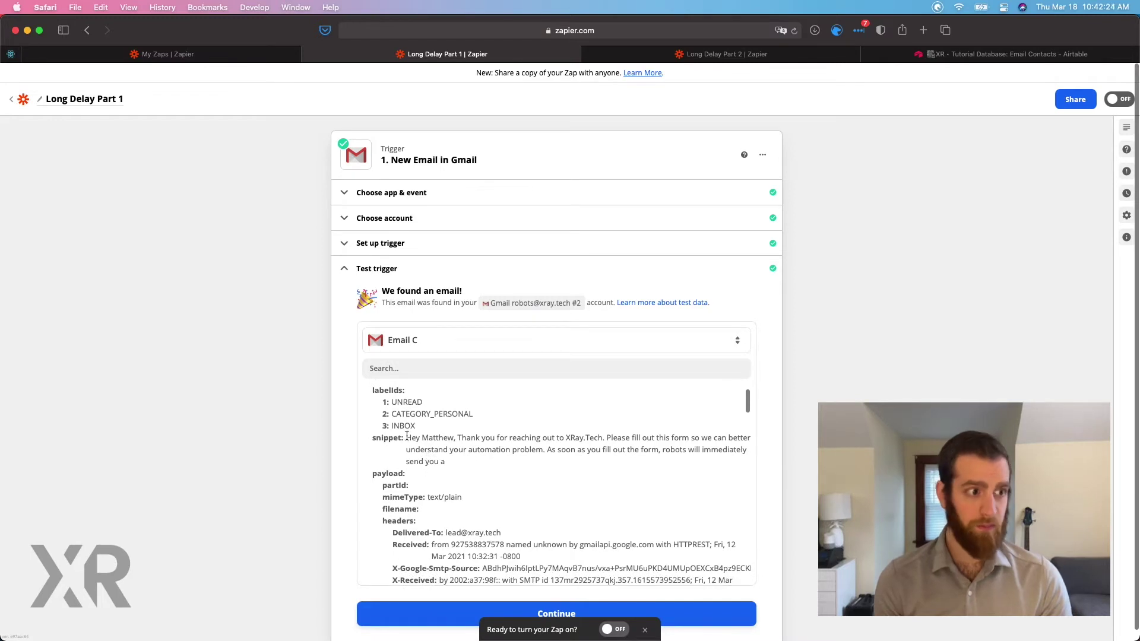
scroll(423, 437, down, 5)
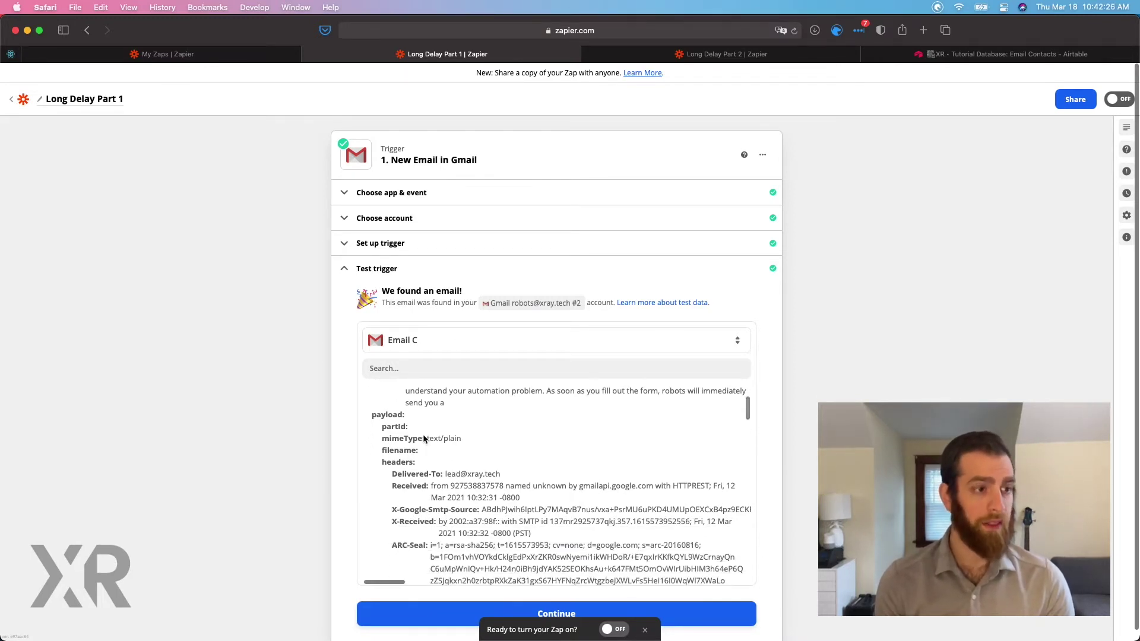
scroll(423, 438, down, 15)
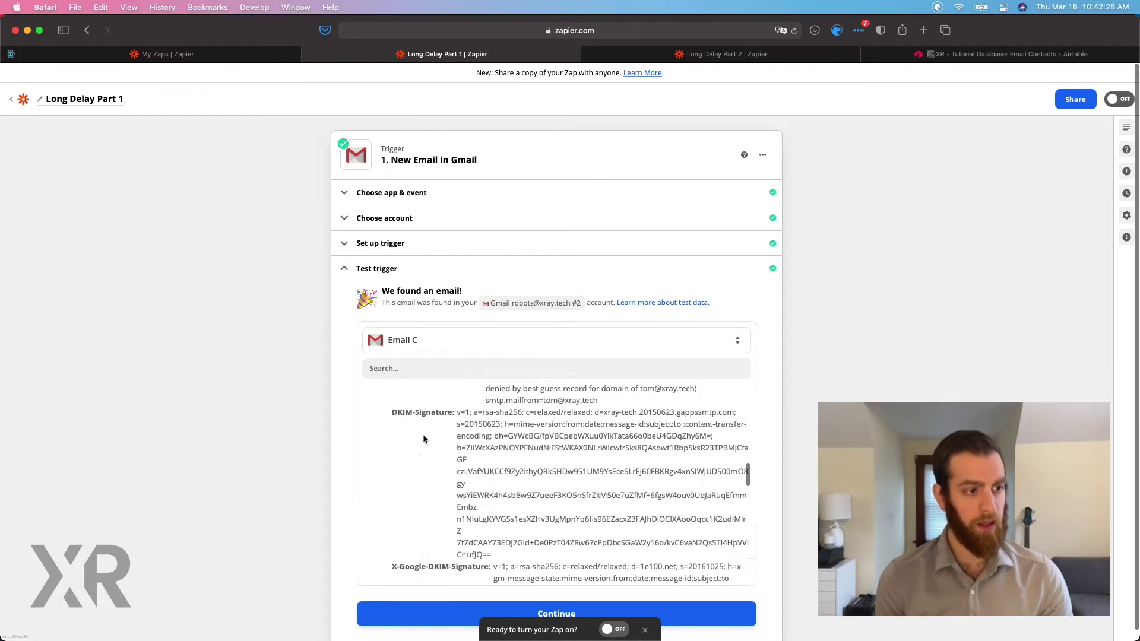
scroll(424, 439, down, 15)
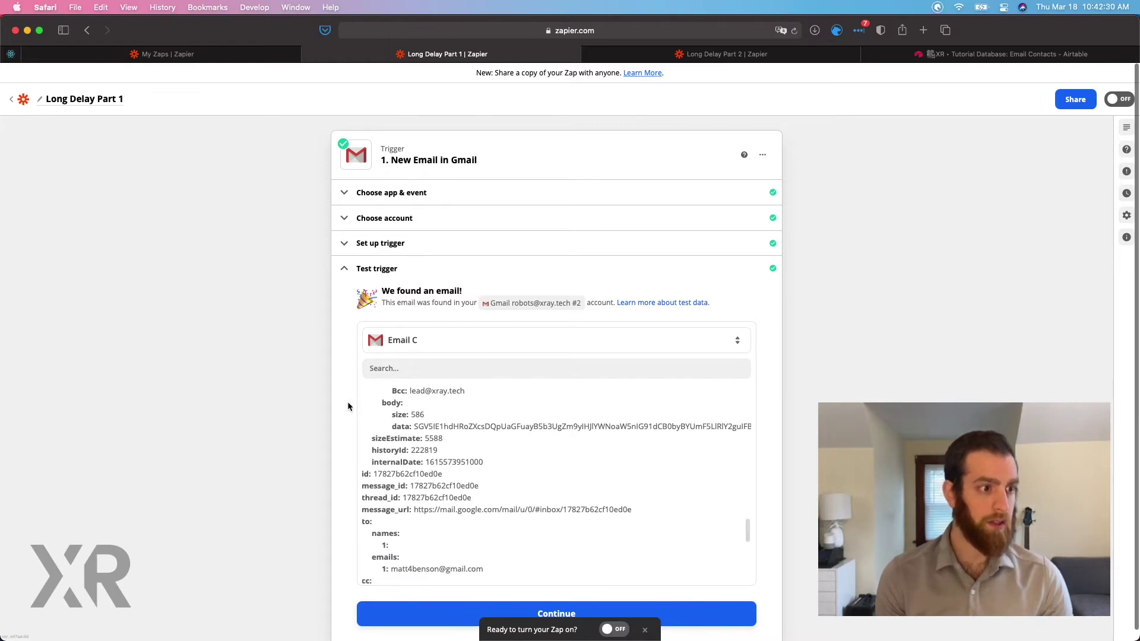
scroll(347, 401, down, 7)
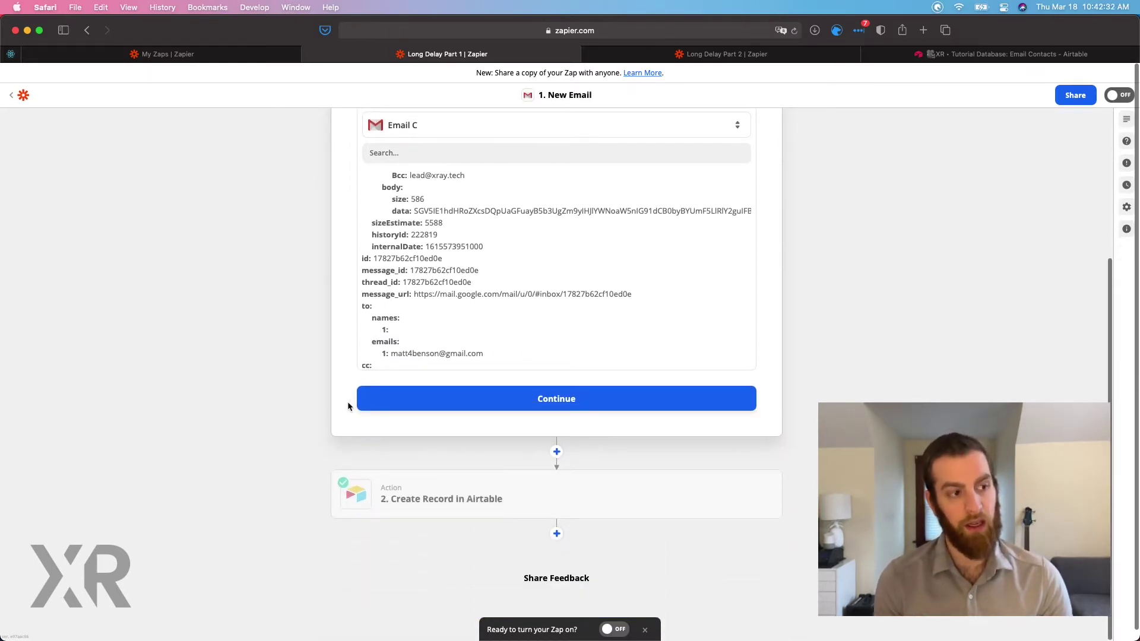
mouse_move(420, 481)
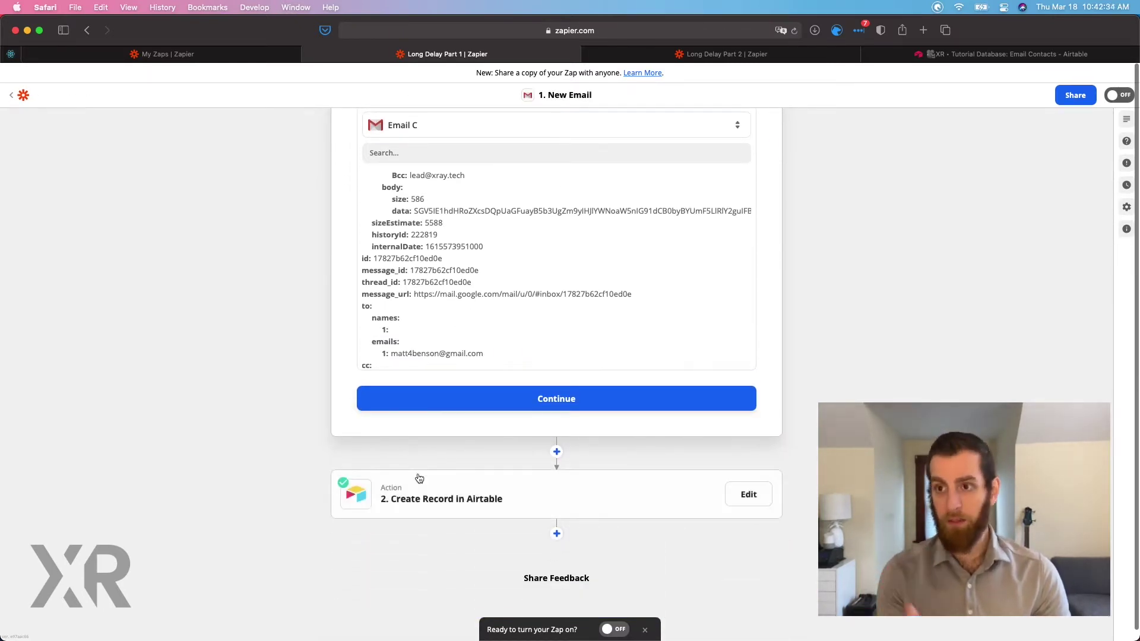
click(452, 508)
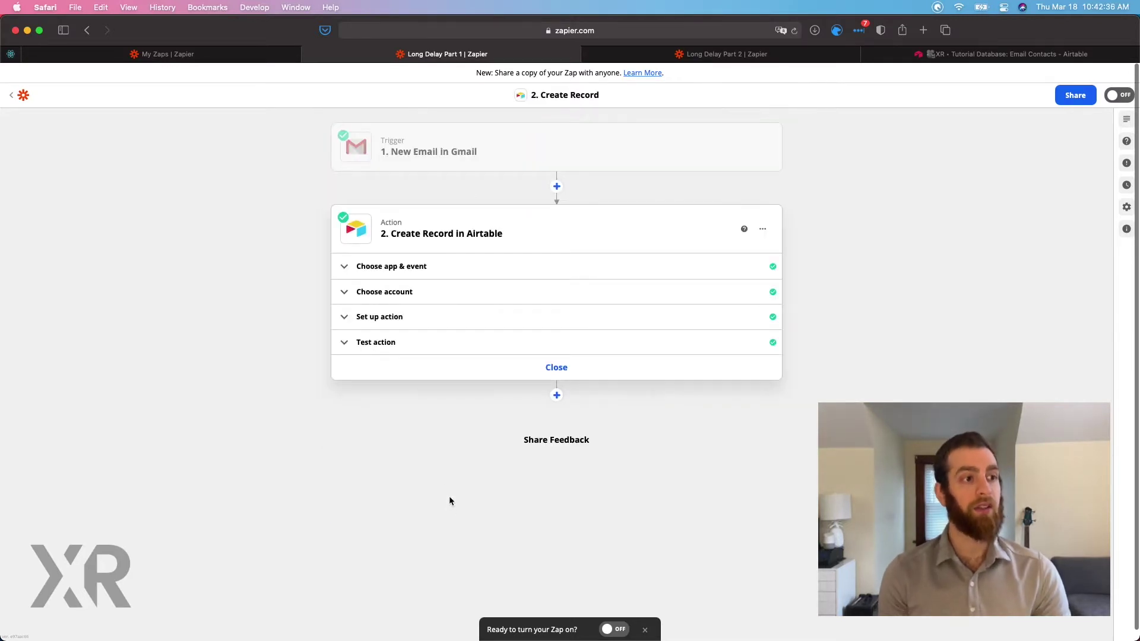
Review the Airtable record field mappings, then go to the Email Contacts table.
click(399, 330)
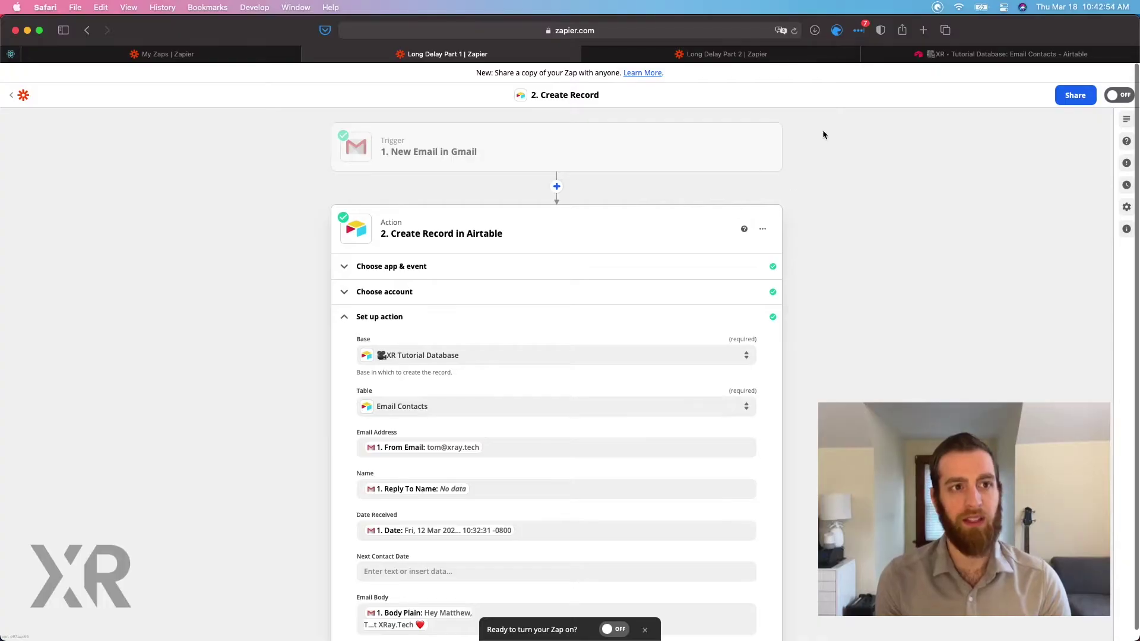
click(938, 54)
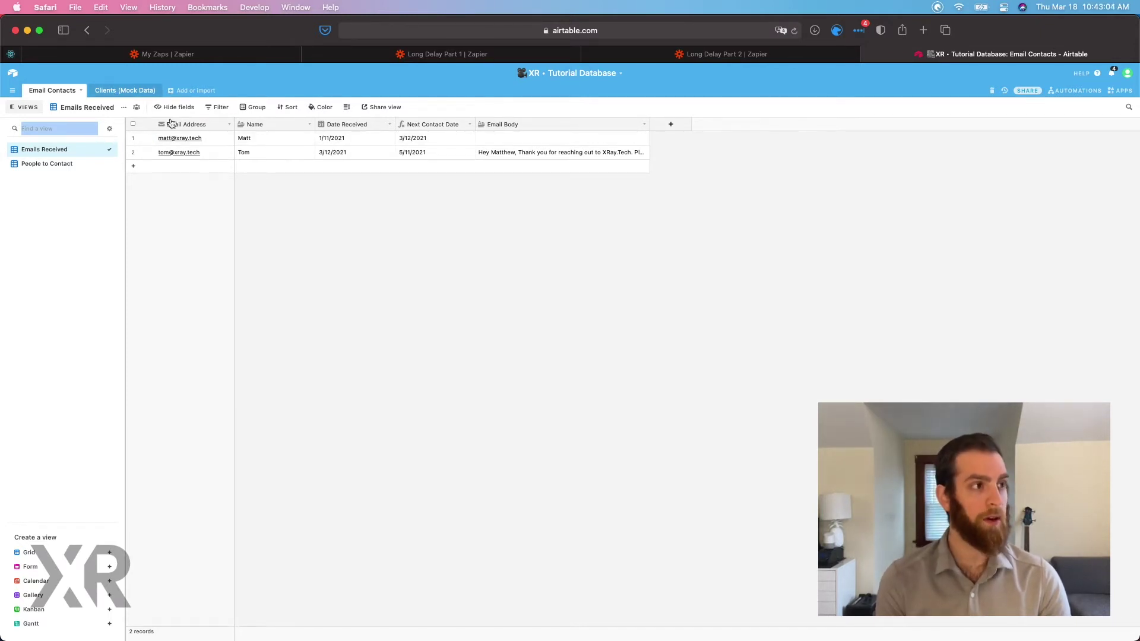
Look over the Email Address, Name, Date Received, Next Contact Date and Email Body columns.
click(204, 124)
click(268, 124)
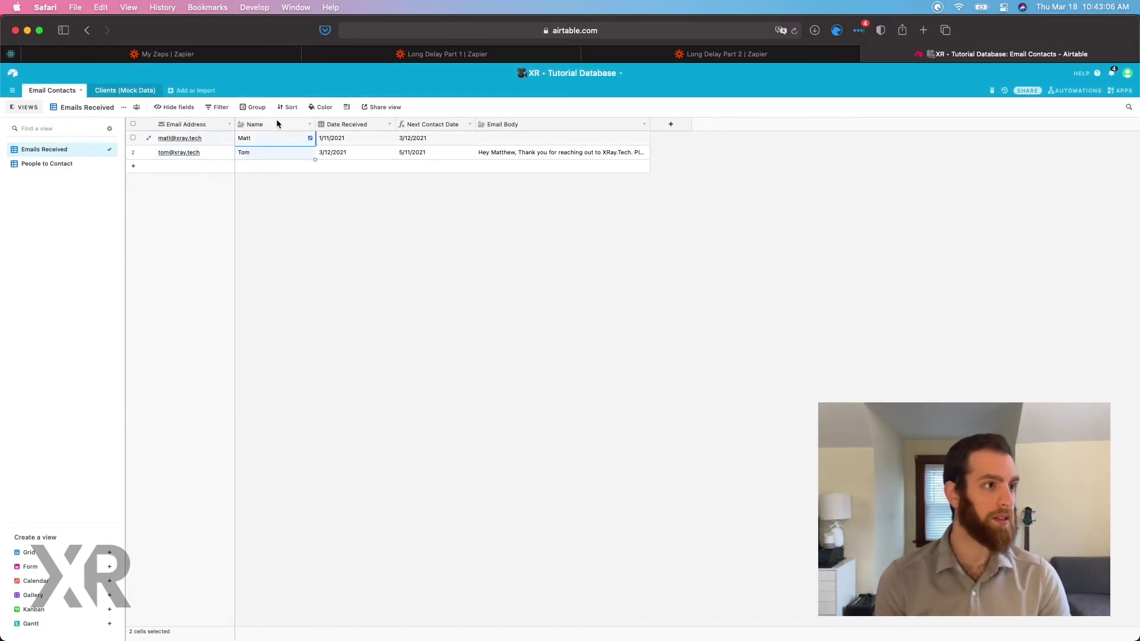
click(351, 124)
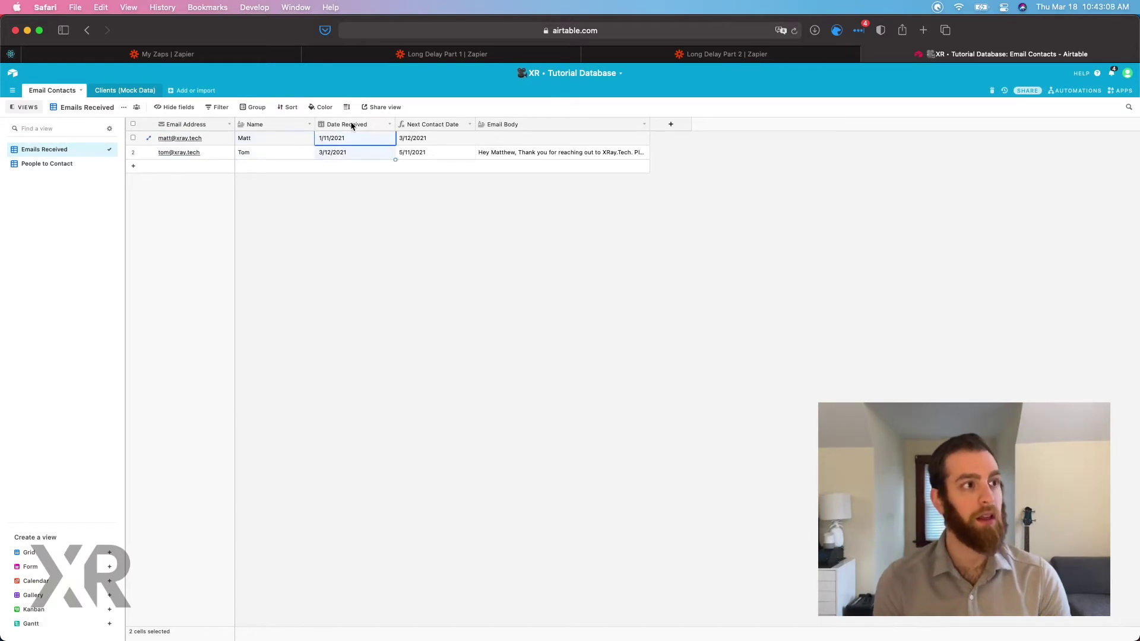
click(450, 124)
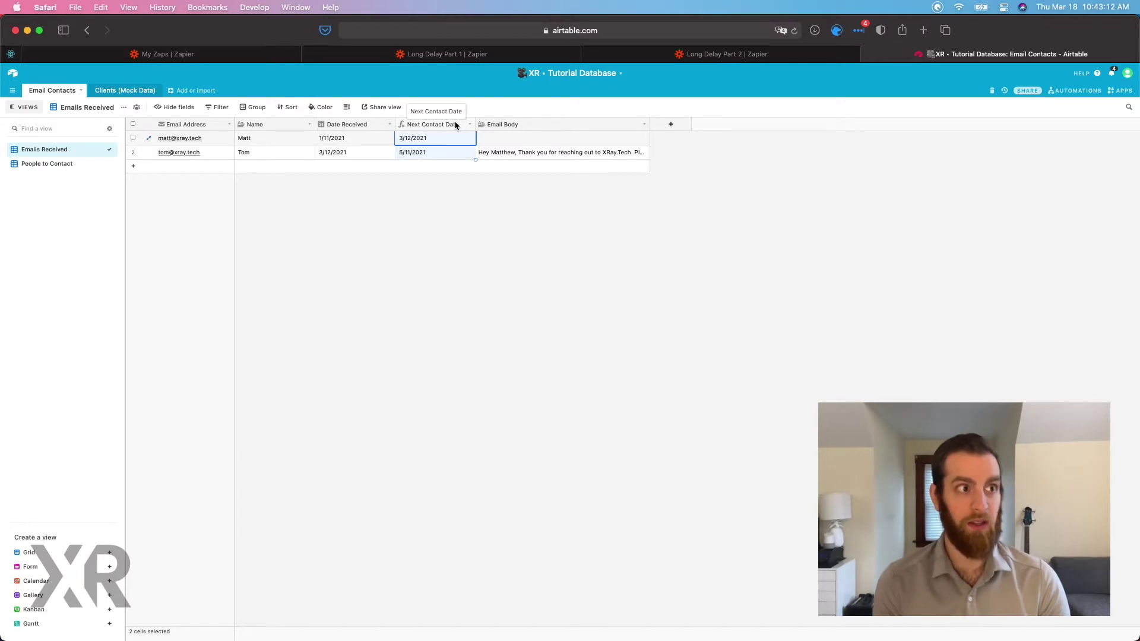
click(536, 125)
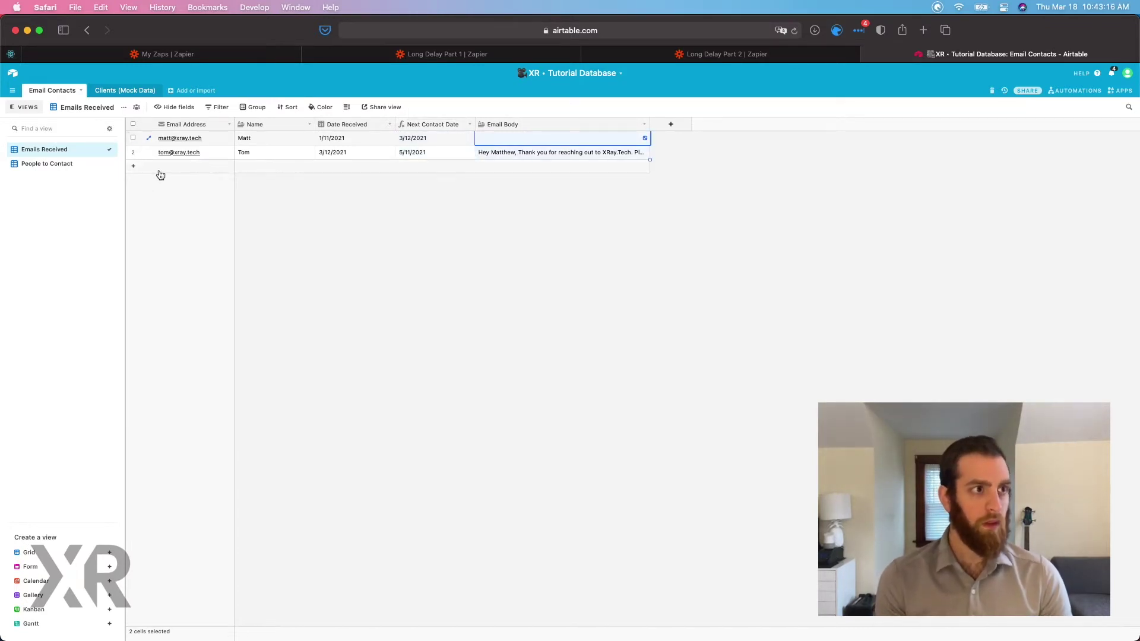
Check the Long Delay Part 1 Create Record setup, then return to Airtable.
click(509, 53)
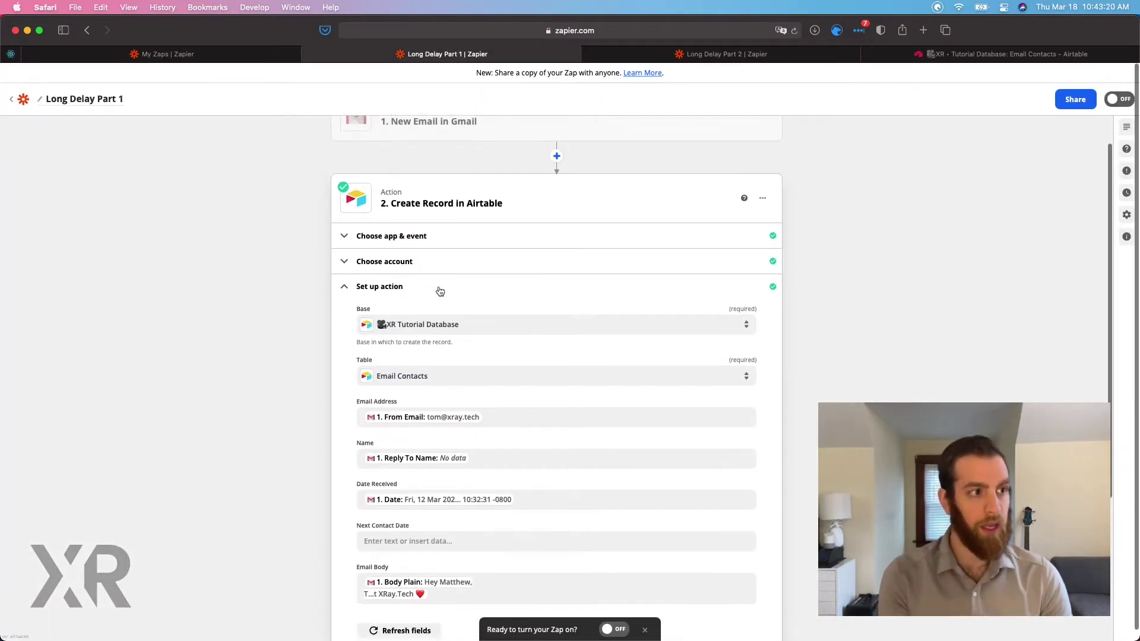
scroll(408, 354, down, 1)
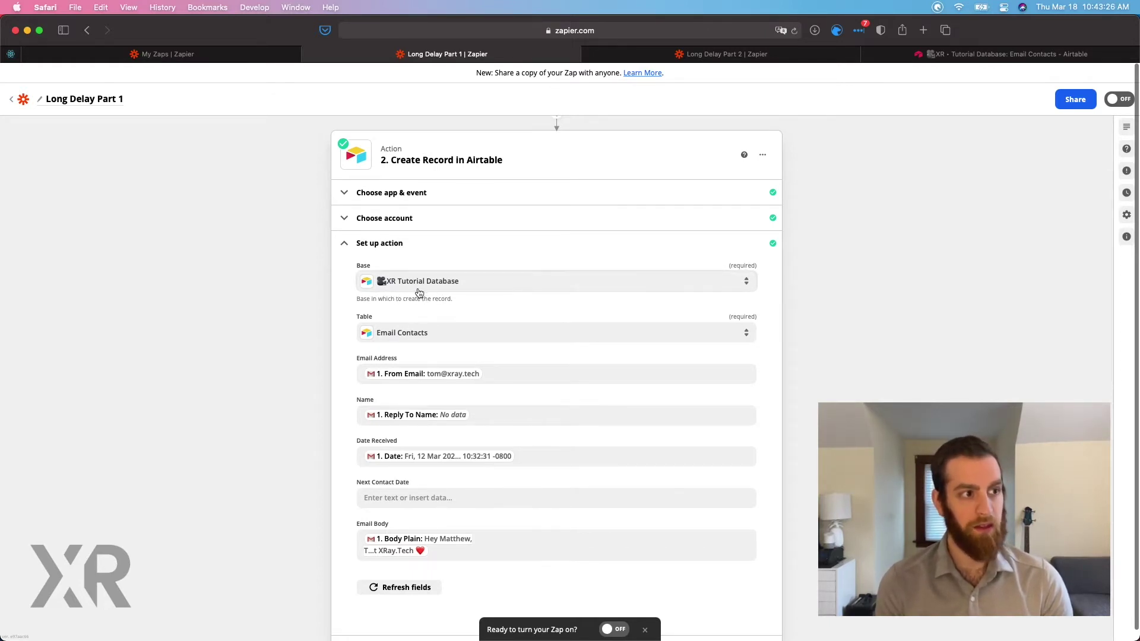
scroll(418, 292, down, 2)
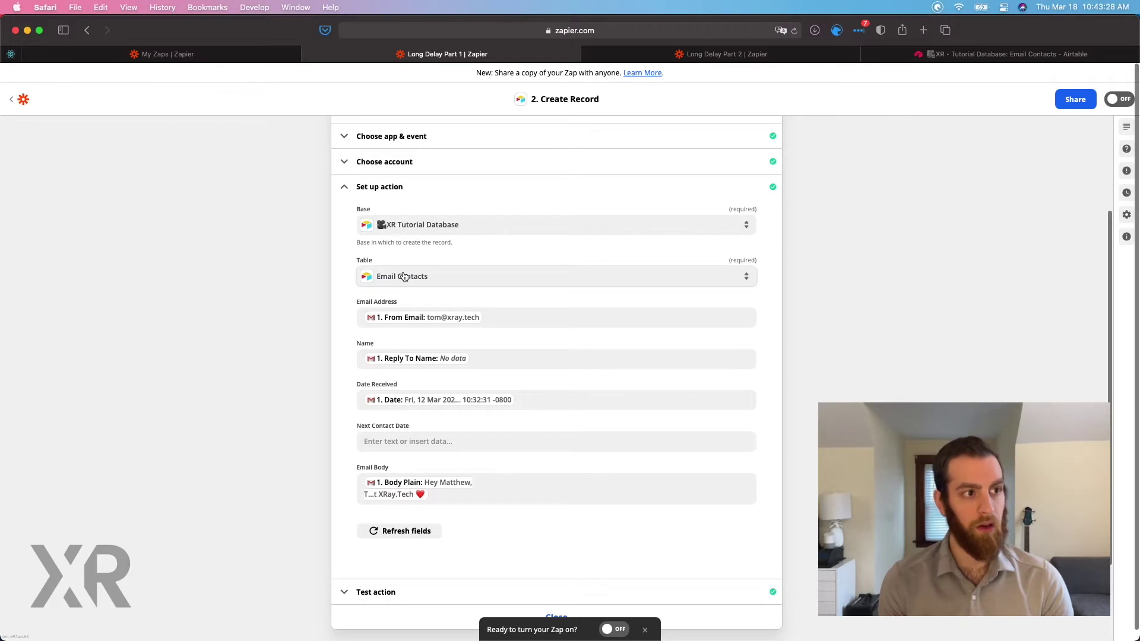
click(917, 54)
Delete the second record from the Email Contacts table.
click(133, 152)
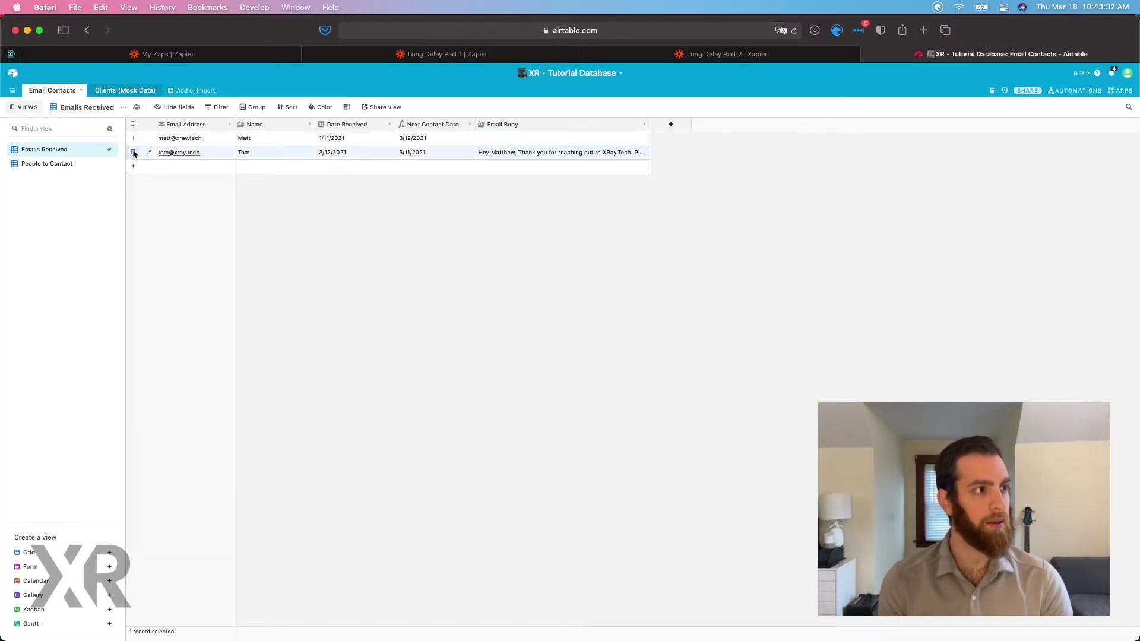
key(BackSpace)
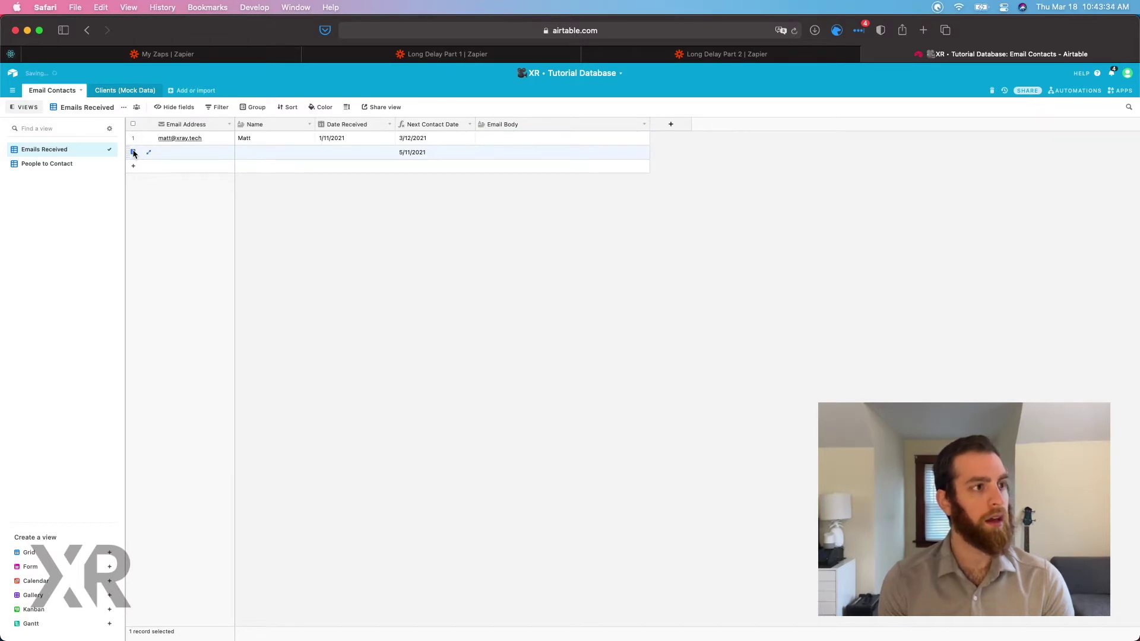
right_click(133, 152)
click(178, 246)
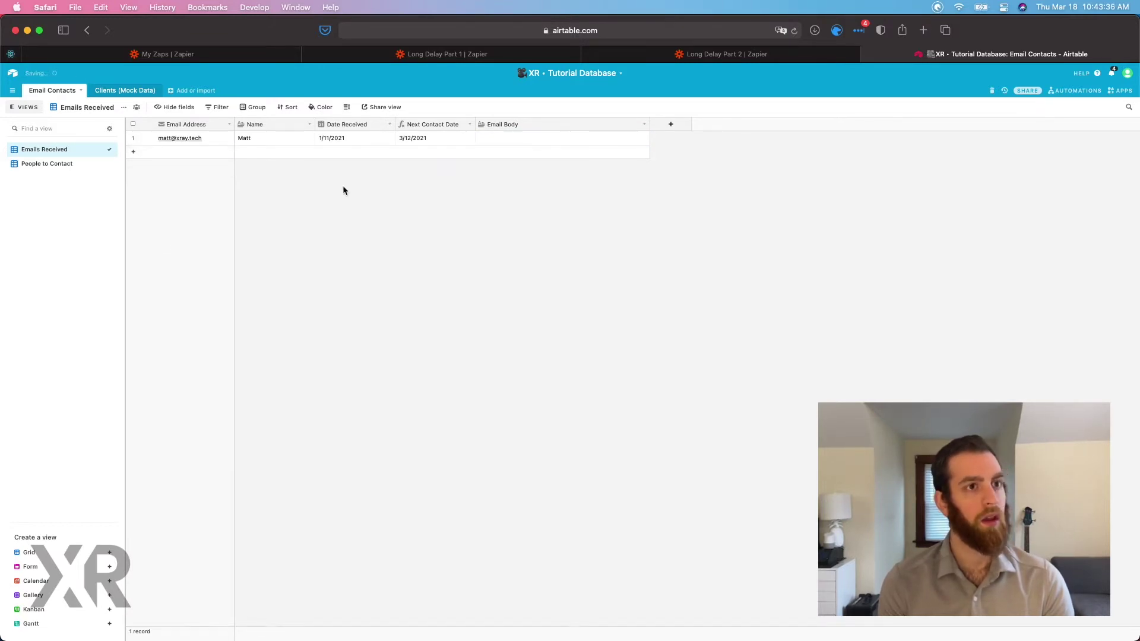
Glance at the Part 2 and Part 1 Zaps, then return to Airtable.
click(701, 54)
click(488, 54)
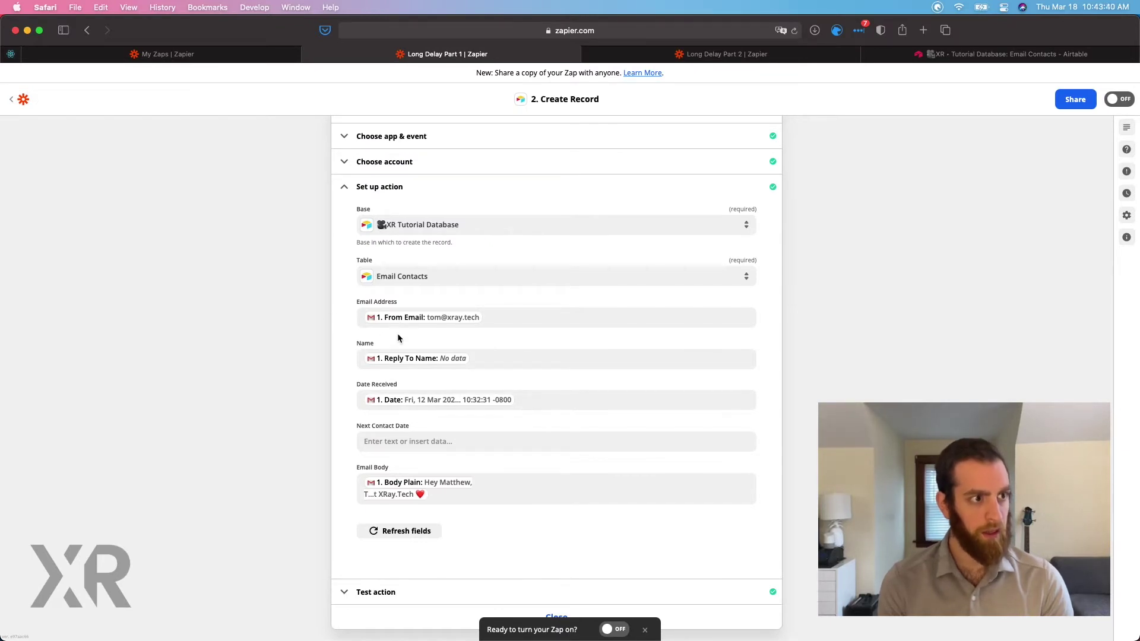
scroll(408, 348, down, 2)
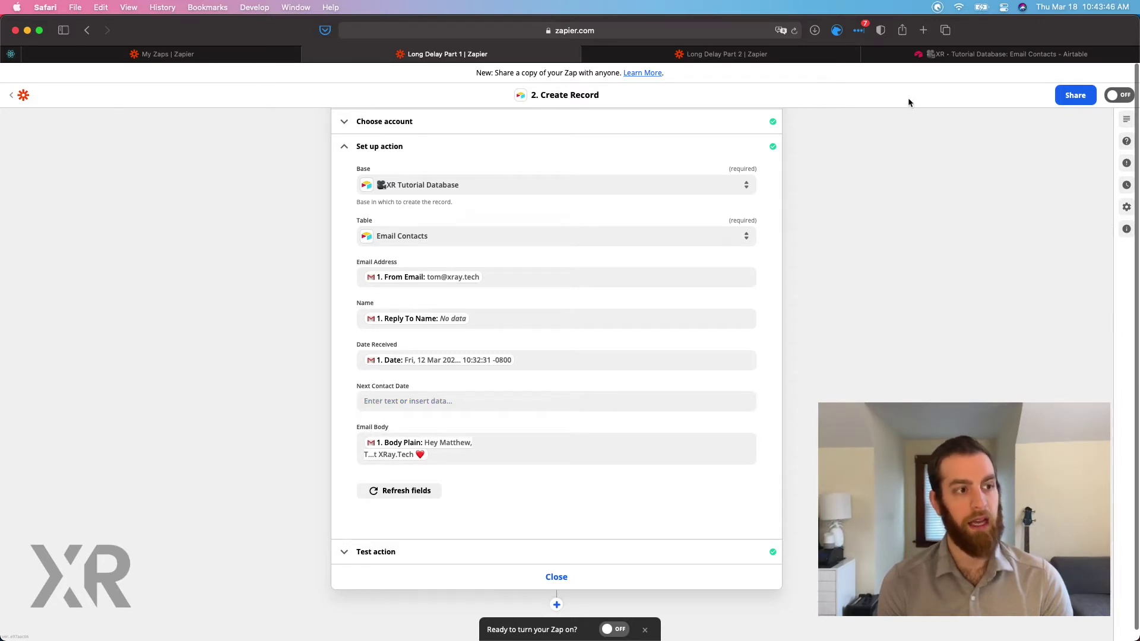
click(925, 59)
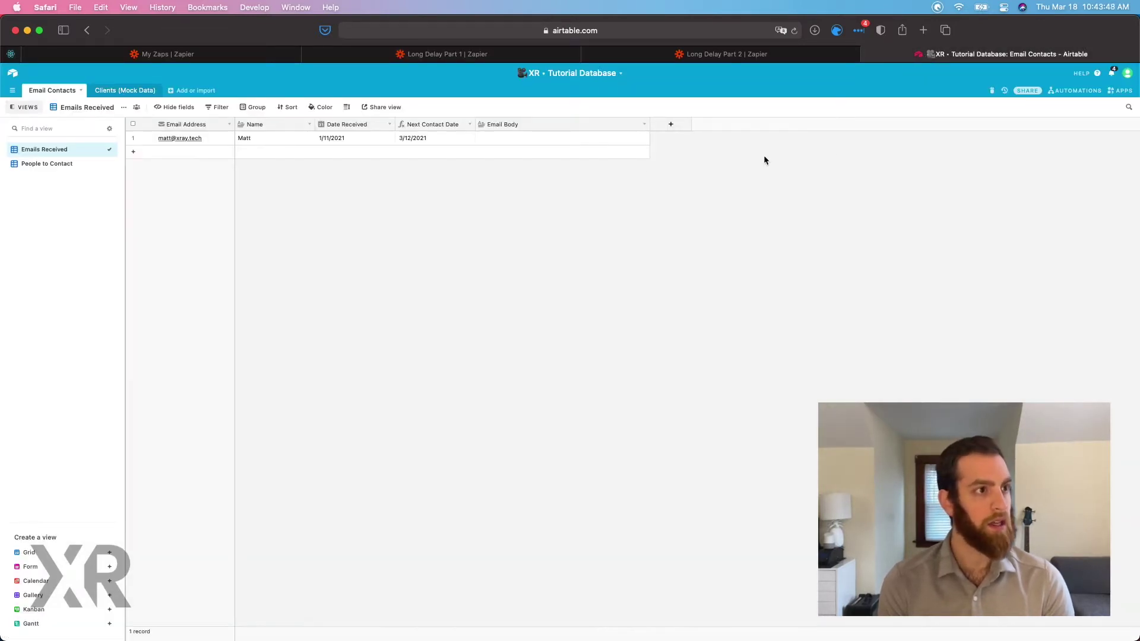
Prefix the Next Contact Date field name with a 🛑 emoji and save it.
click(436, 138)
double_click(434, 124)
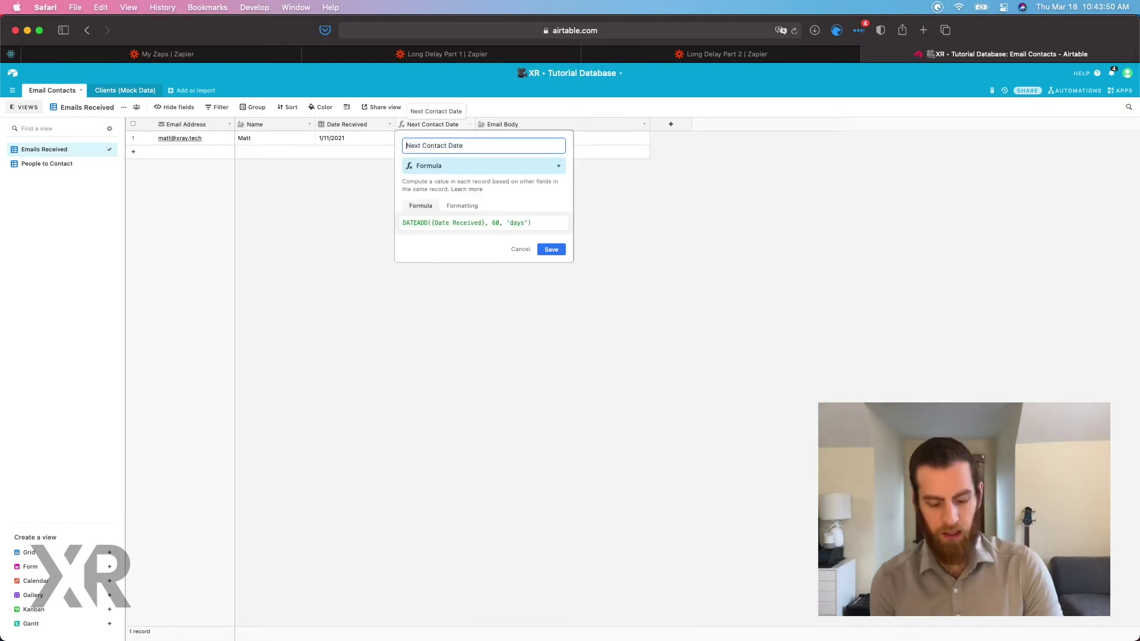
key(ctrl+super+space)
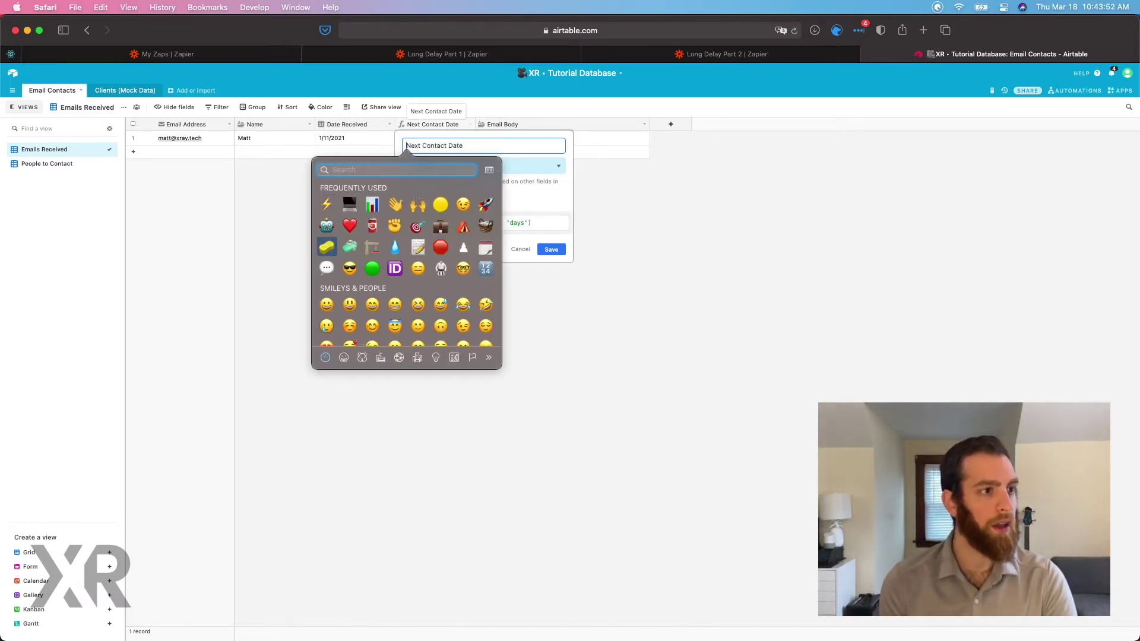
key(Right)
key(Right)
key(Right)
key(Right)
key(Right)
key(Return)
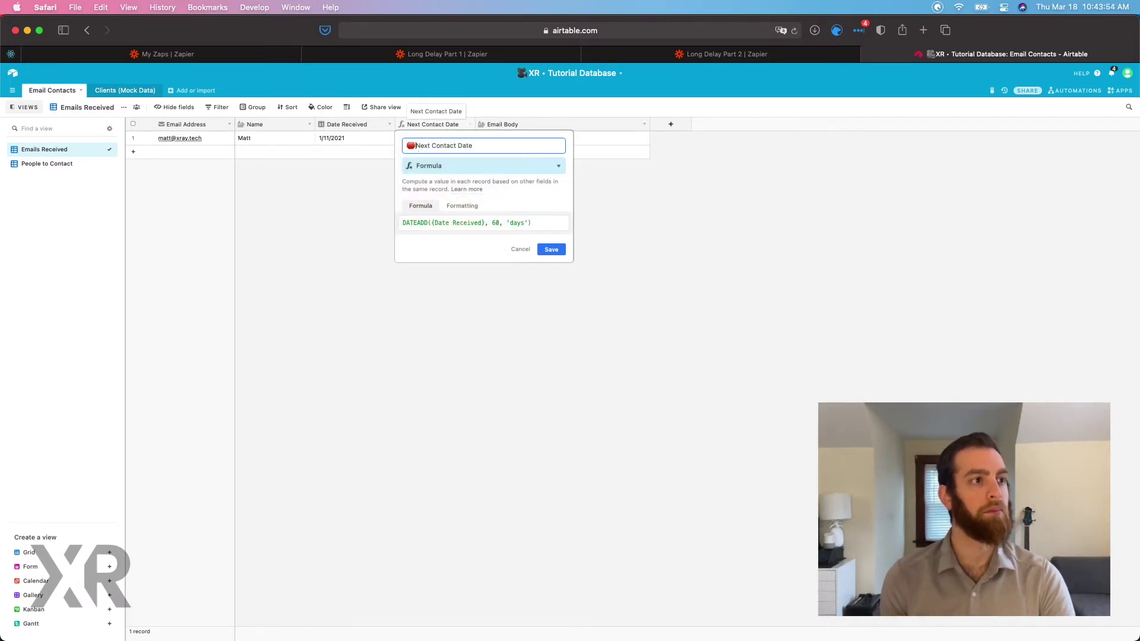
click(549, 249)
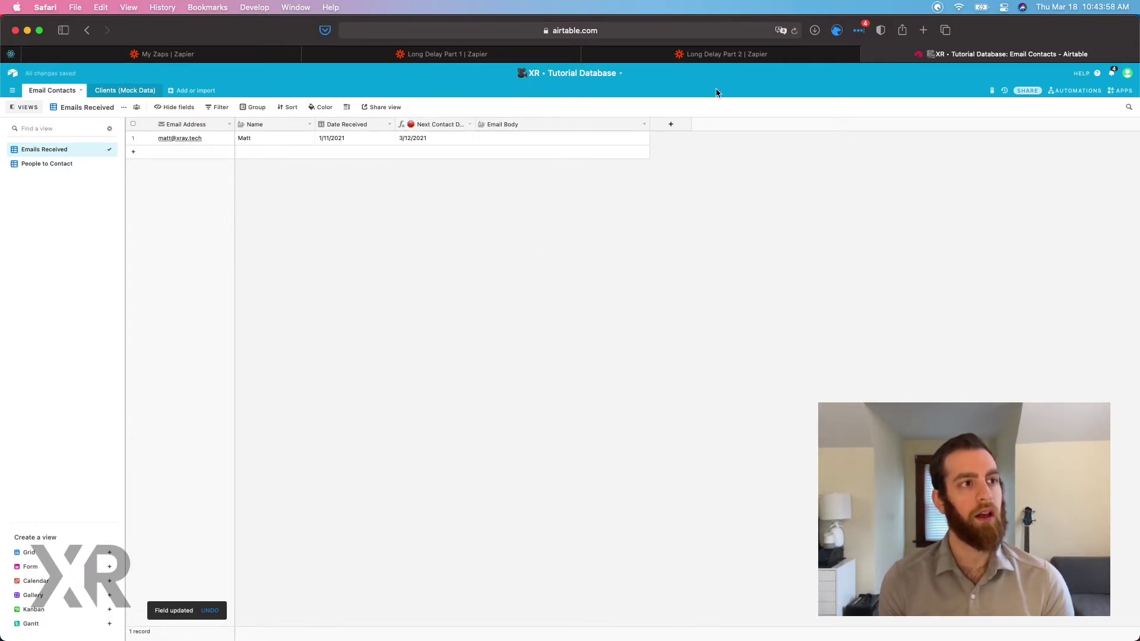
Refresh the Airtable fields in the Zap's Create Record step.
click(478, 54)
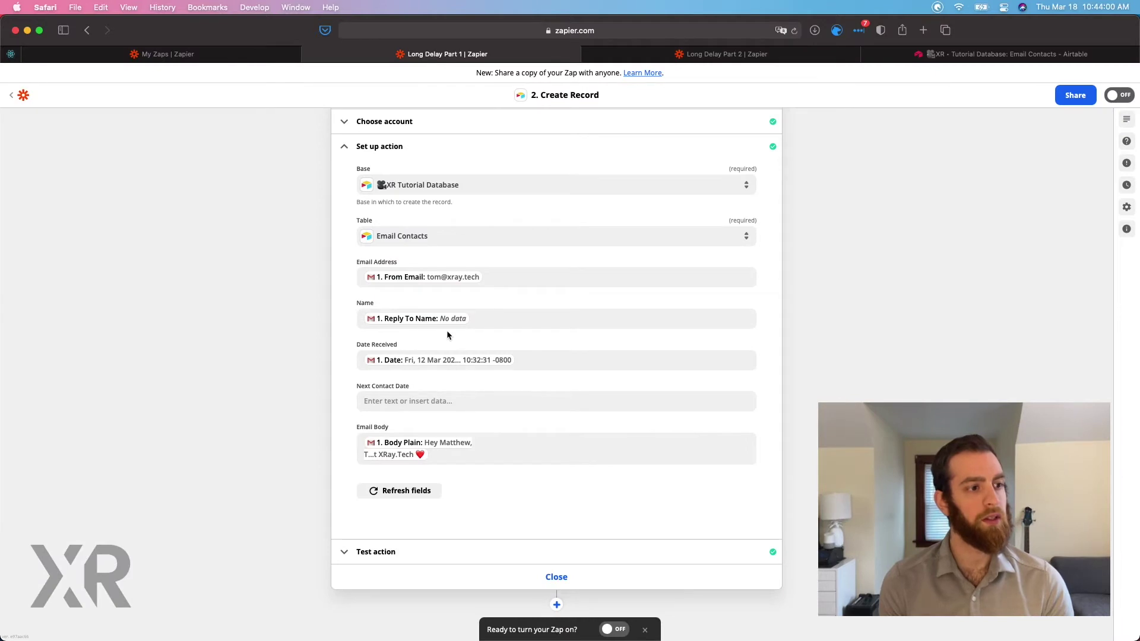
click(394, 492)
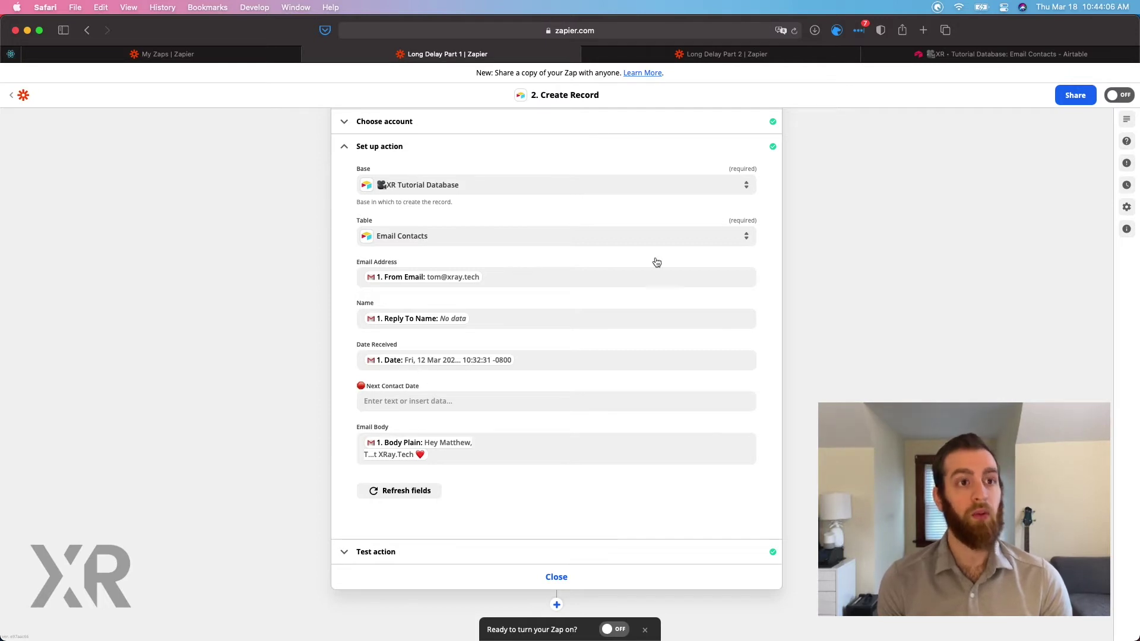
click(939, 55)
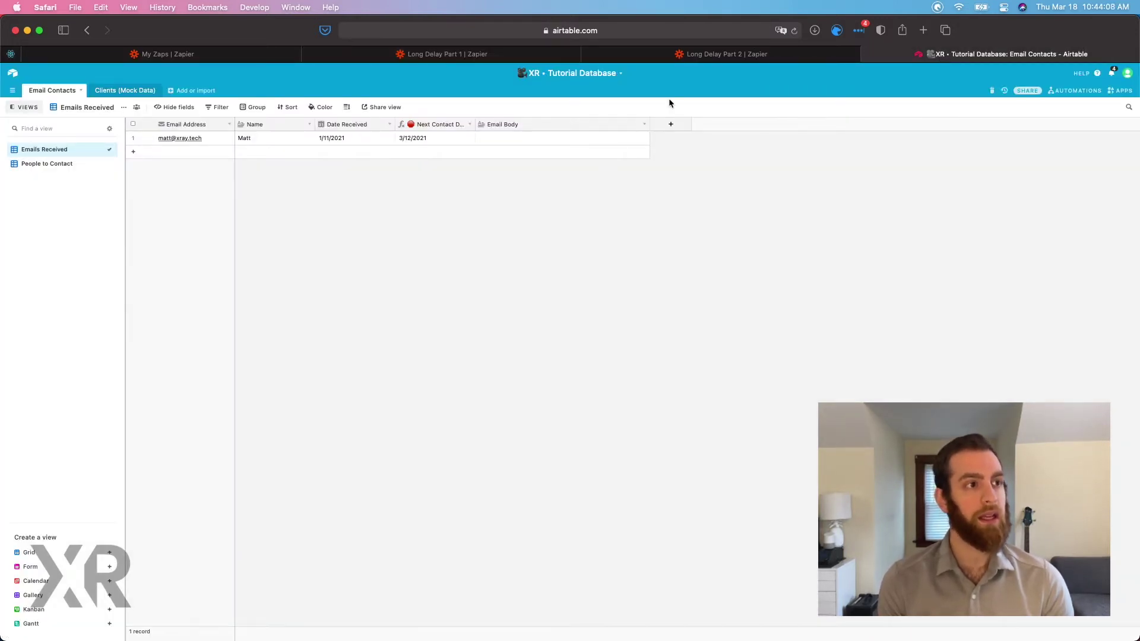
click(471, 126)
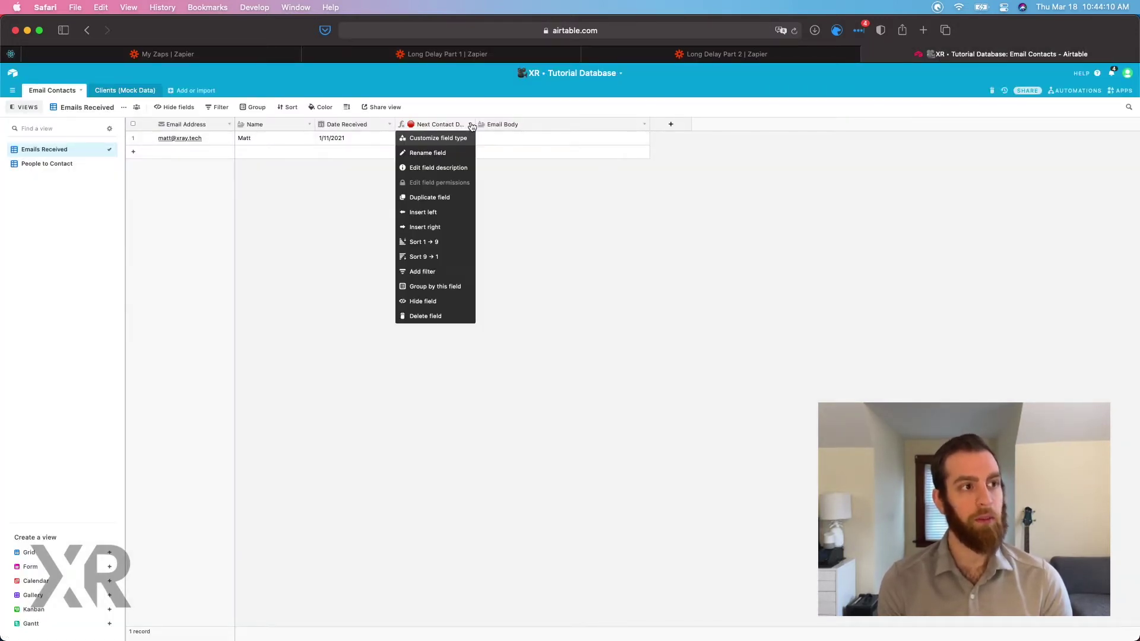
click(465, 137)
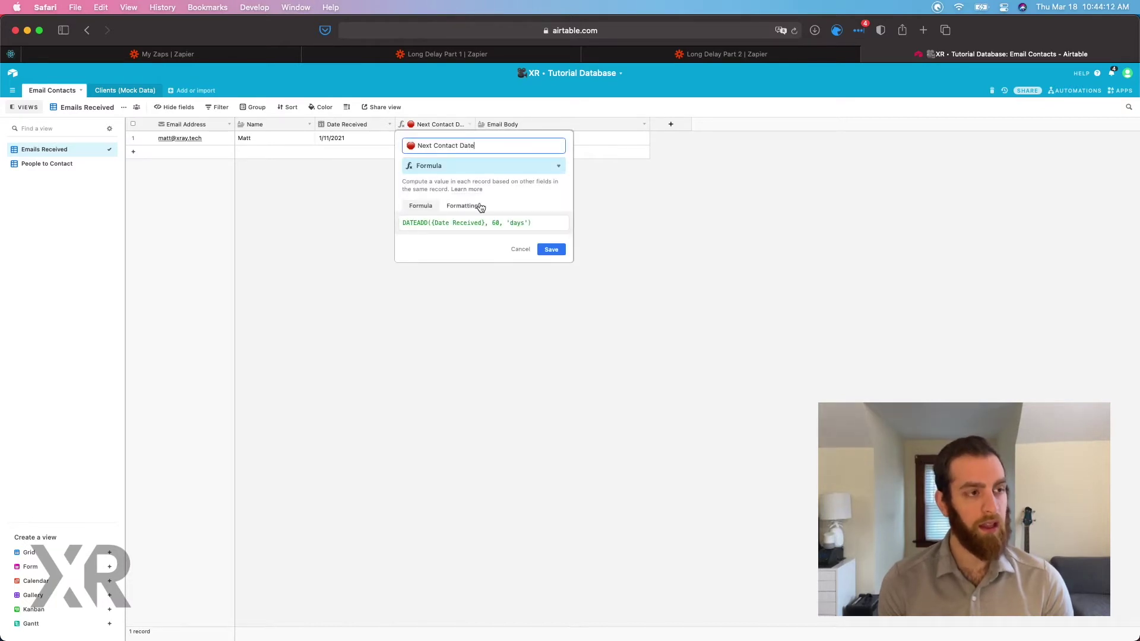
click(407, 225)
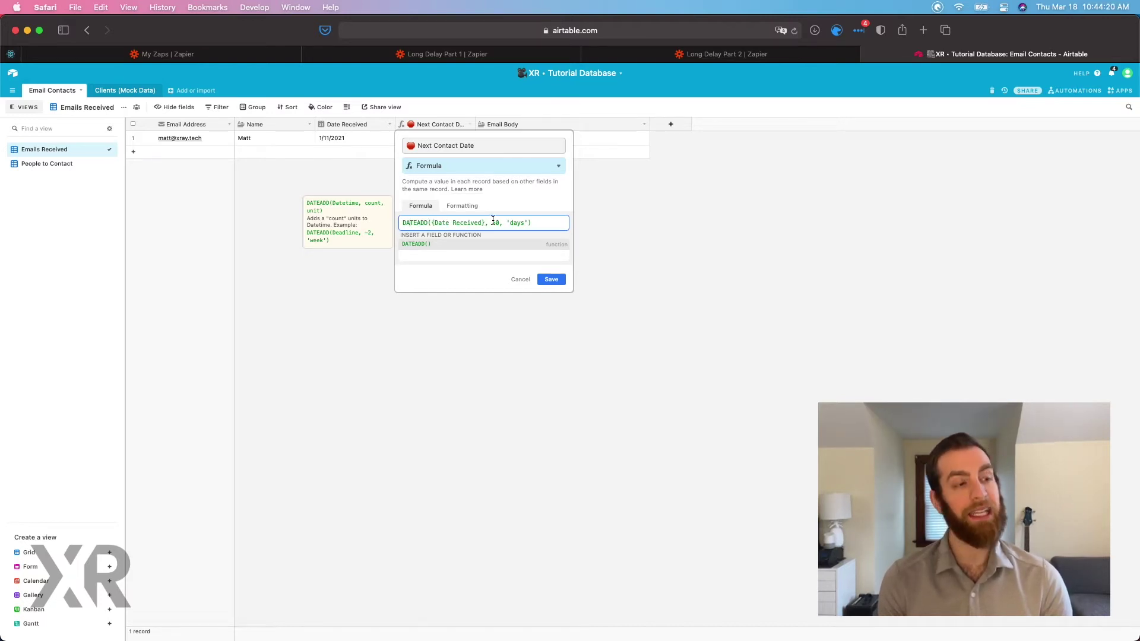
click(543, 222)
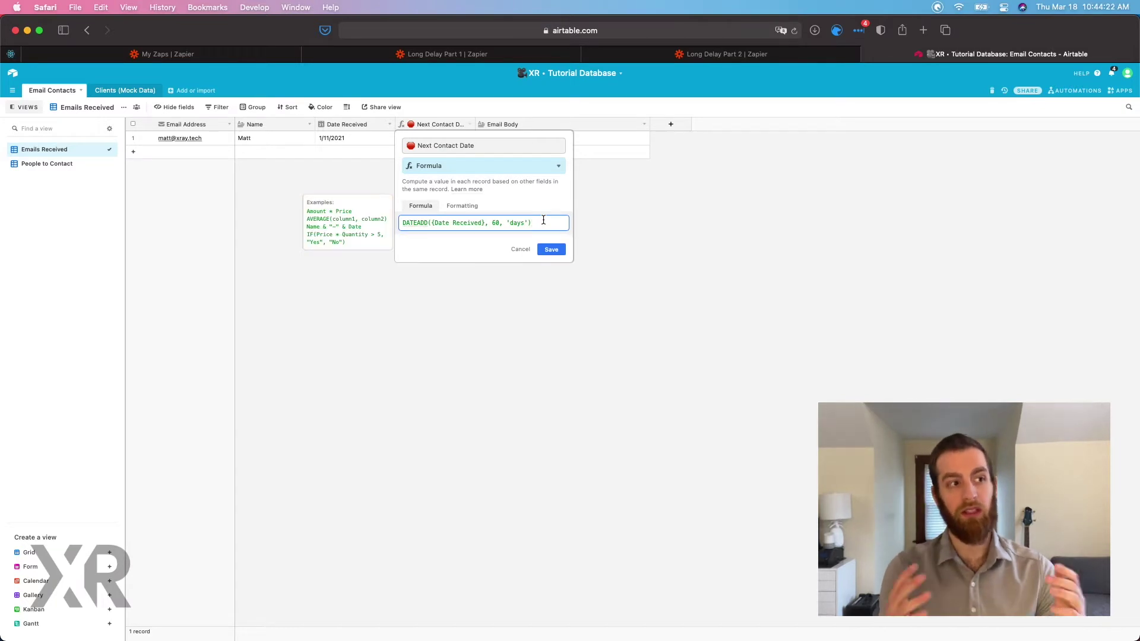
click(550, 249)
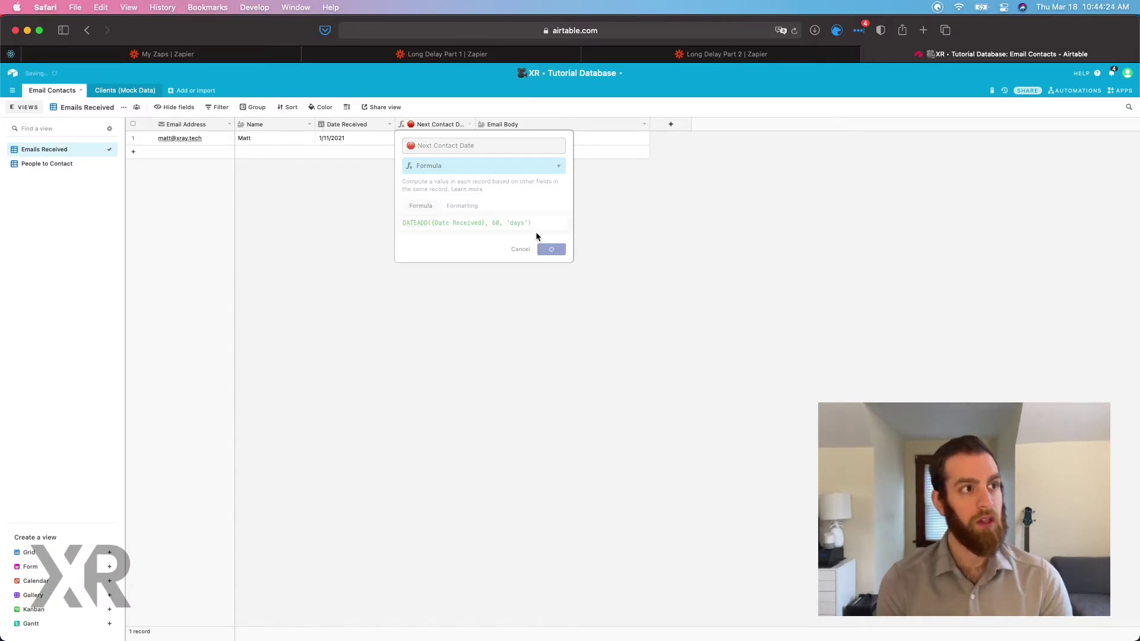
click(351, 140)
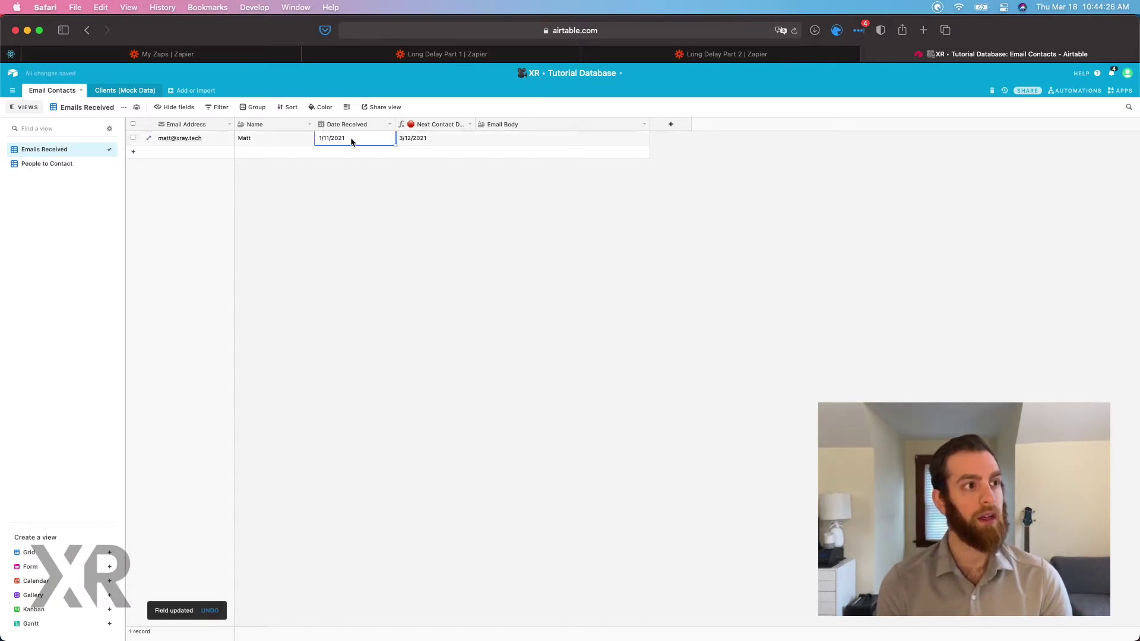
Inspect the Date Received cell and the computed 3/12/2021 Next Contact Date.
click(351, 139)
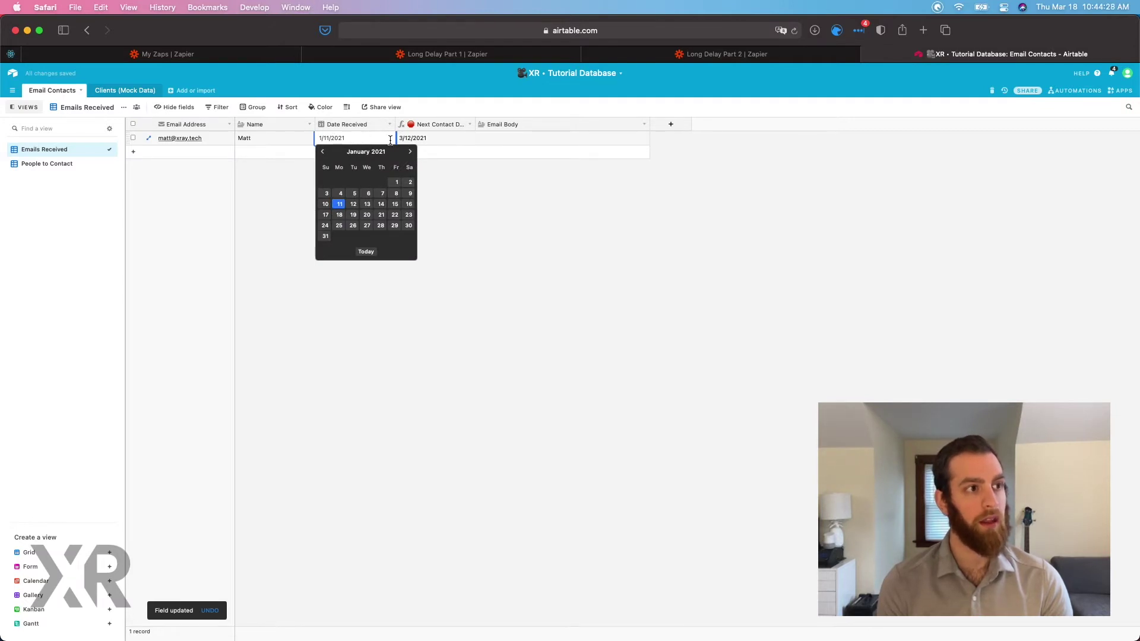
click(420, 138)
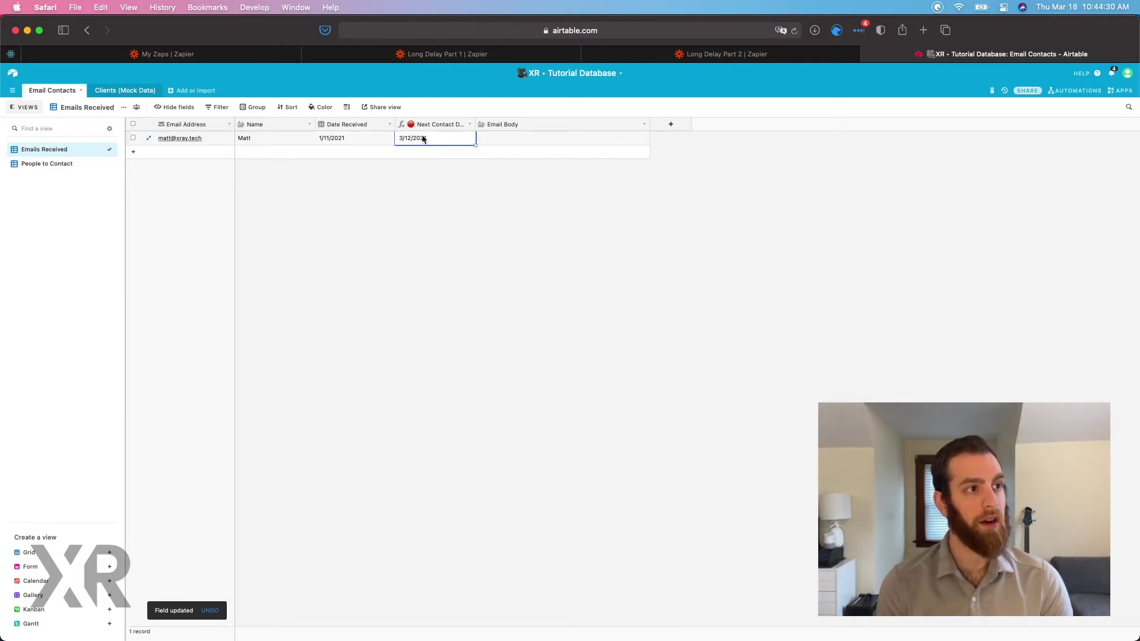
click(423, 139)
click(330, 175)
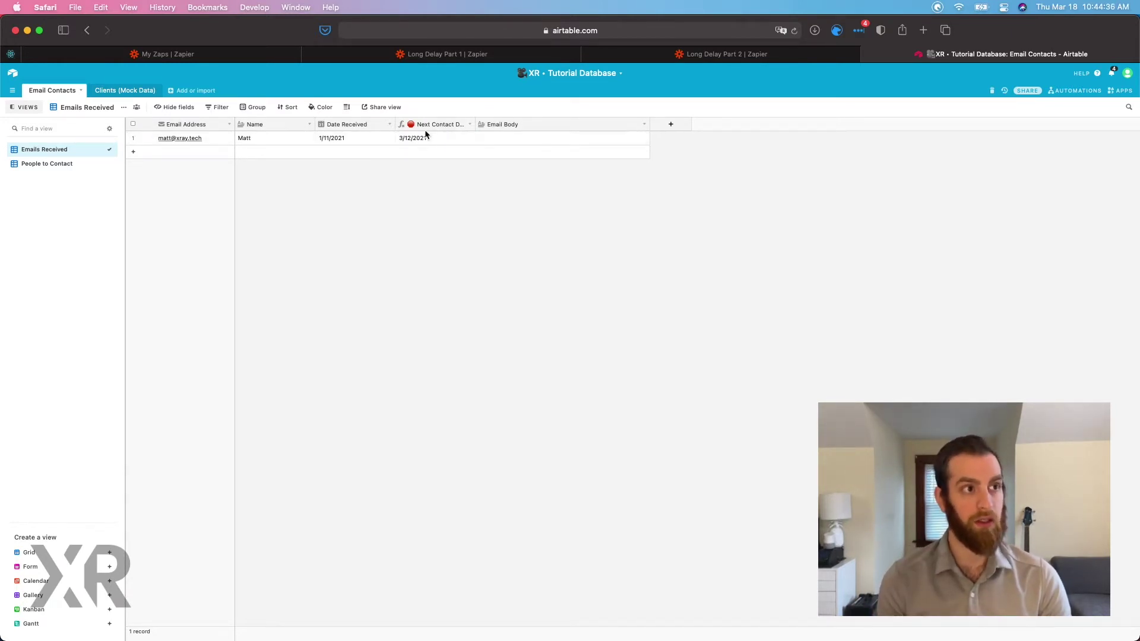
Add a blank test record showing #ERROR, then delete it.
click(425, 156)
click(426, 158)
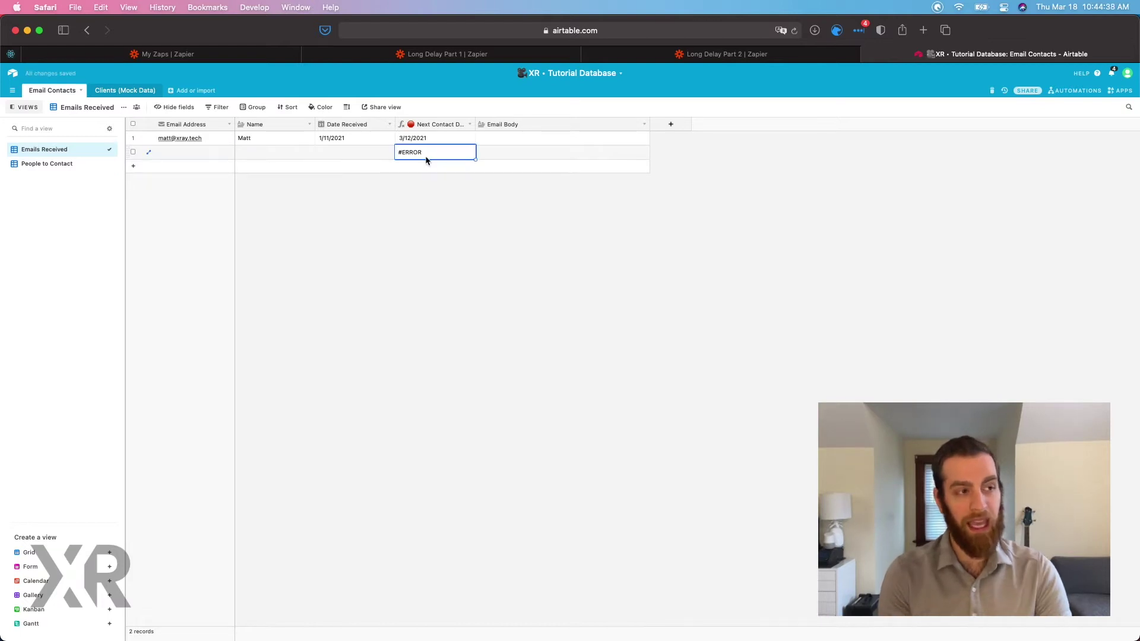
click(426, 158)
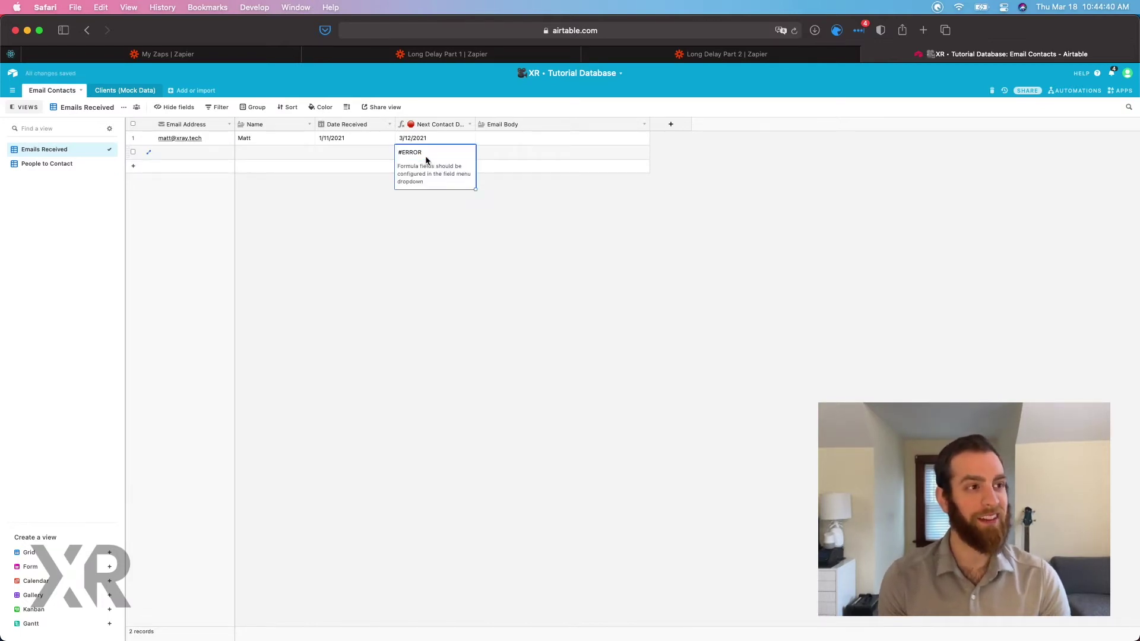
key(BackSpace)
click(133, 154)
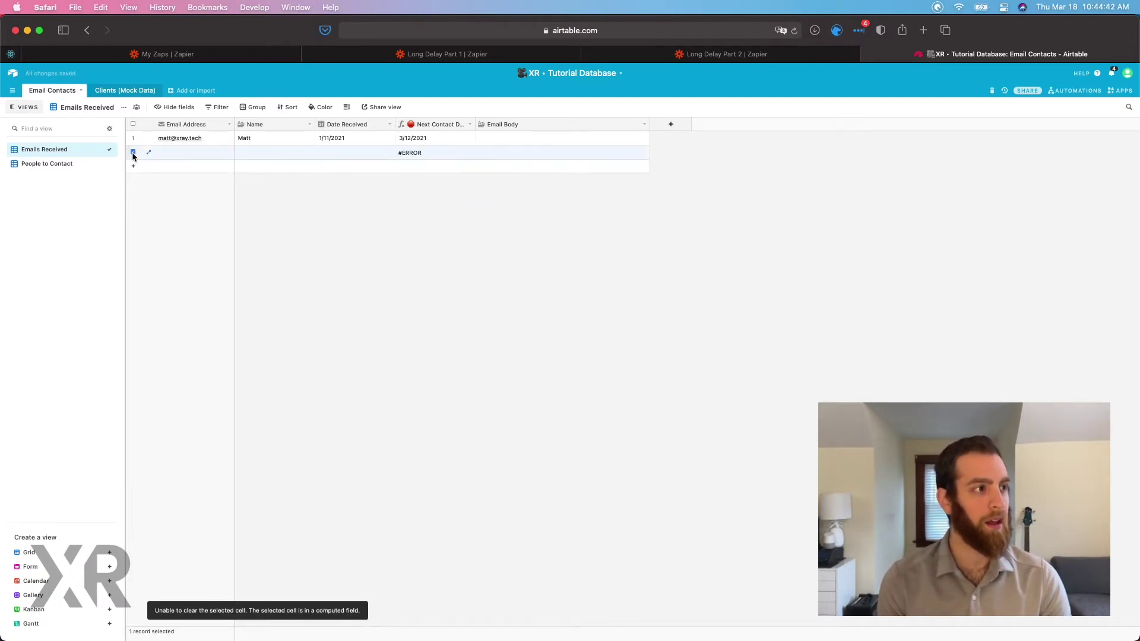
right_click(134, 155)
click(177, 254)
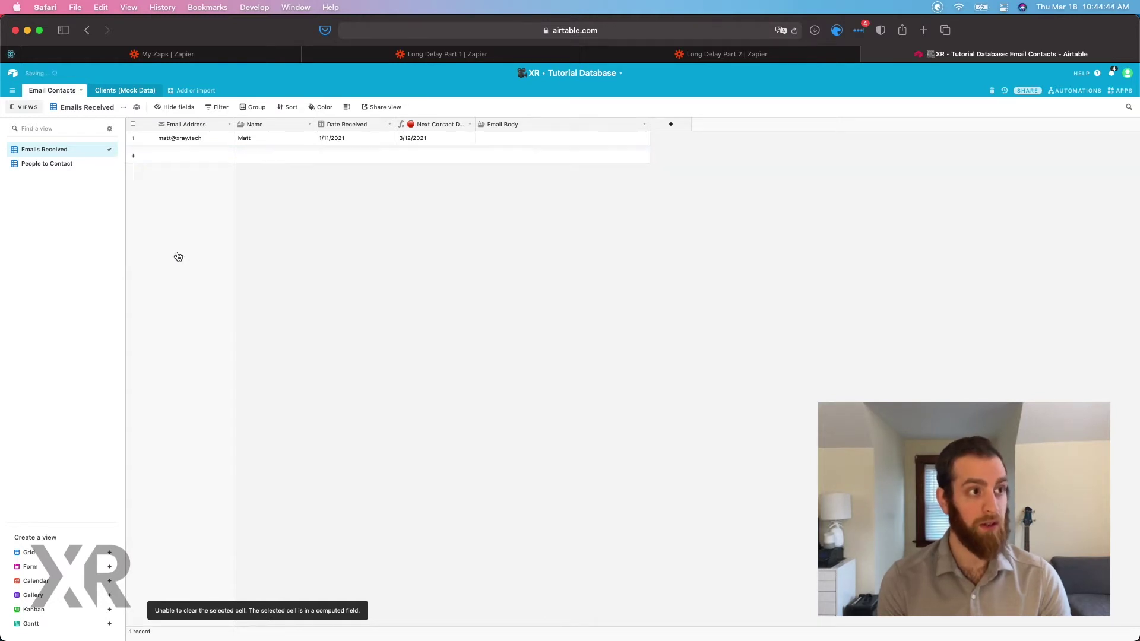
click(486, 59)
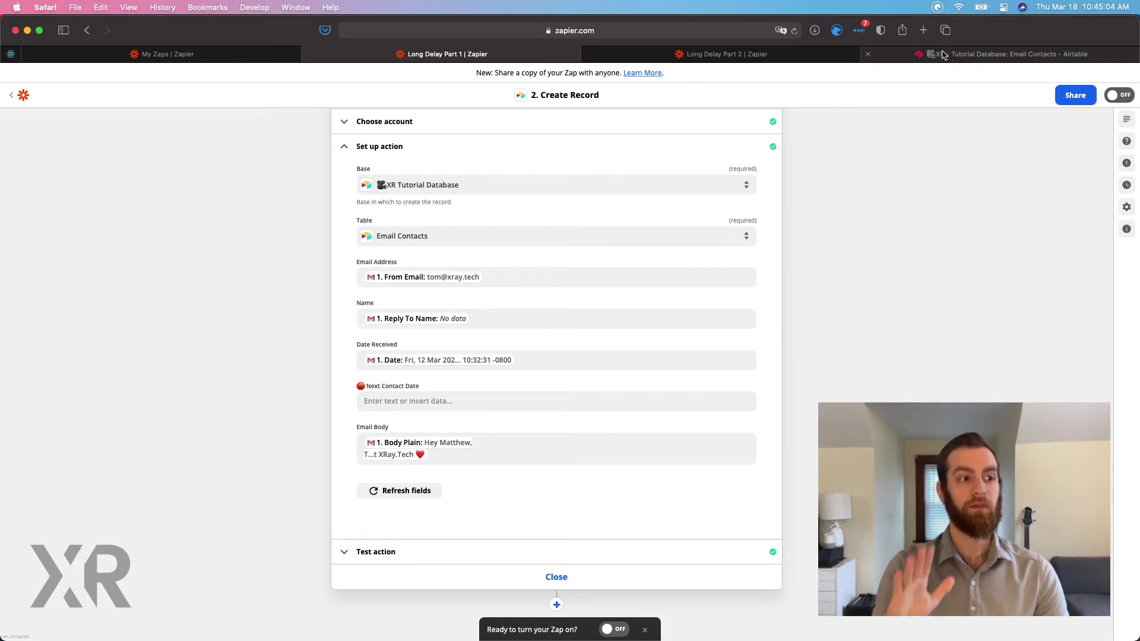
Retest the Create Record action and view the new 5/11/2021 record in Airtable.
mouse_move(944, 55)
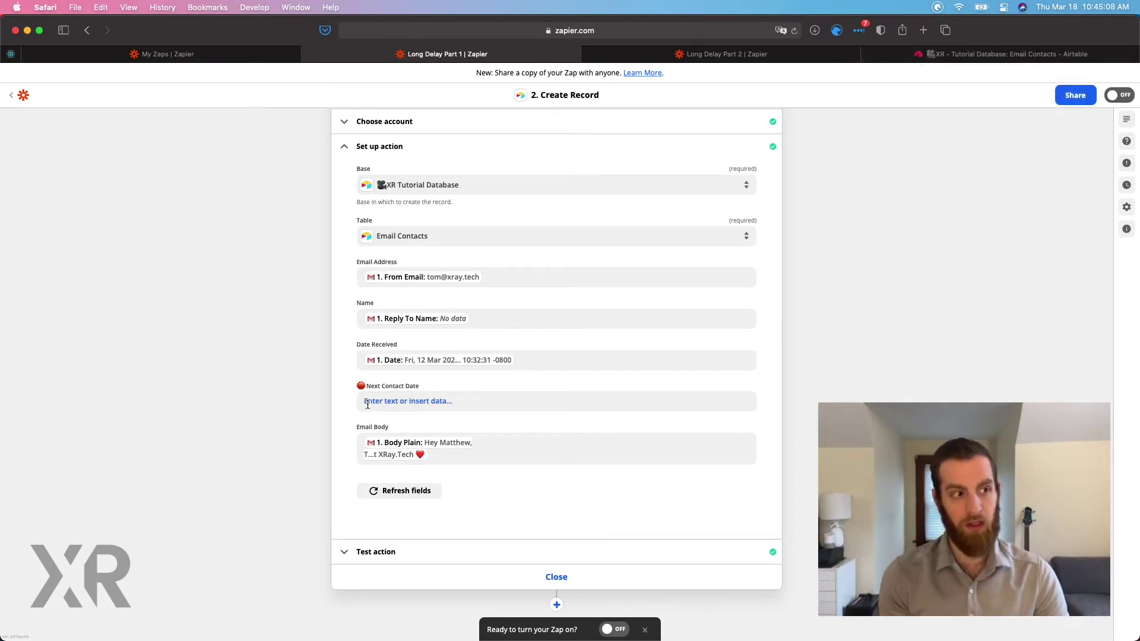
scroll(374, 397, down, 2)
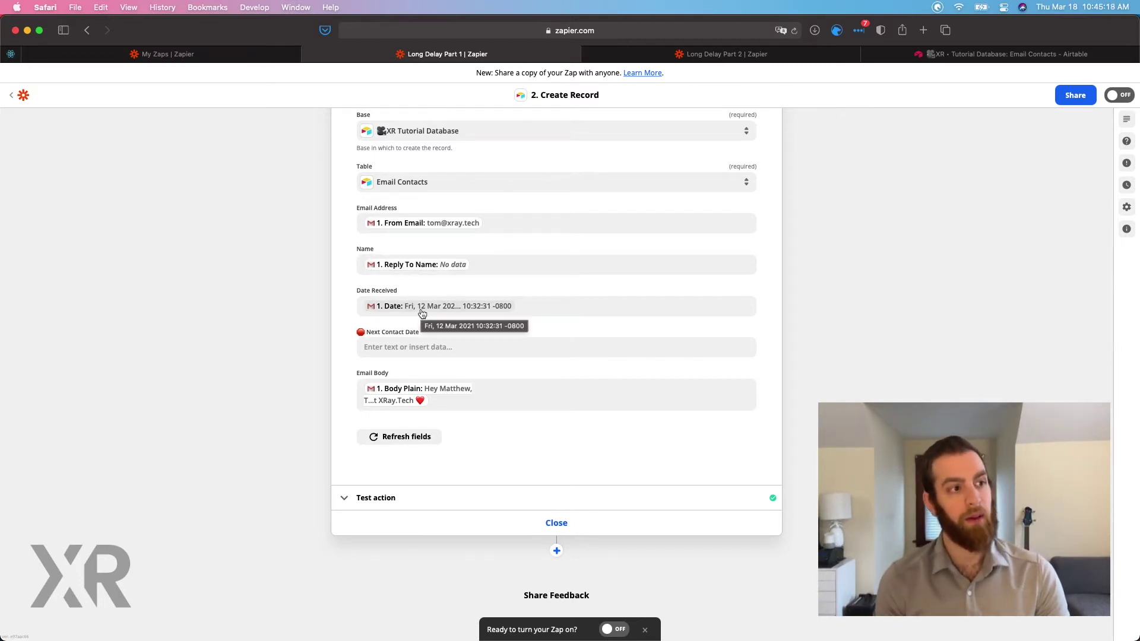
scroll(419, 418, down, 1)
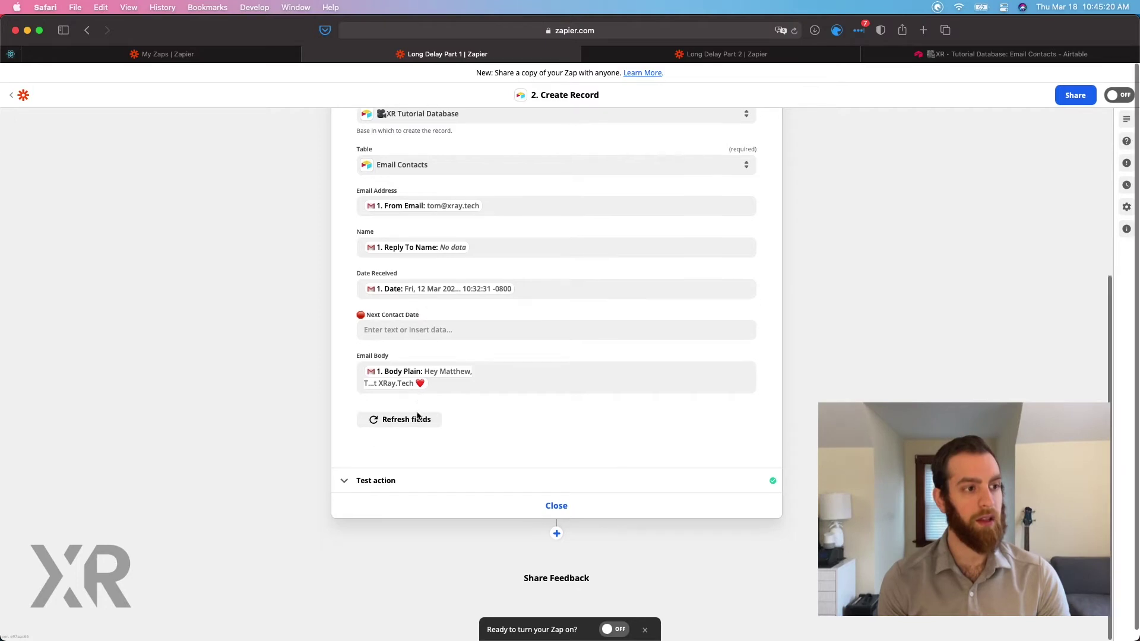
click(402, 482)
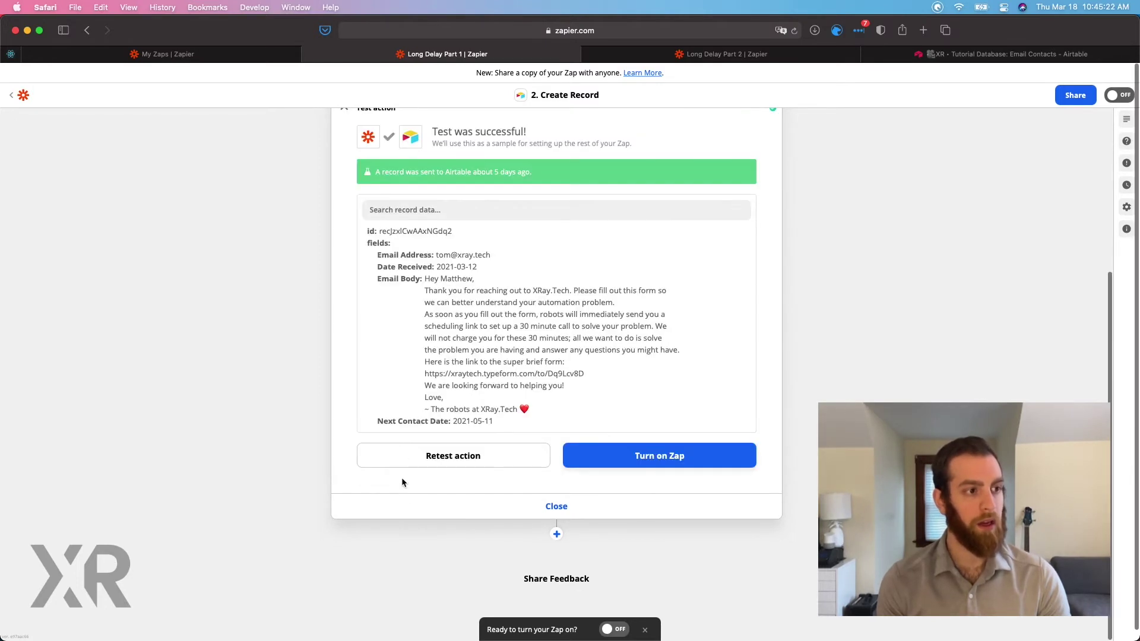
click(410, 456)
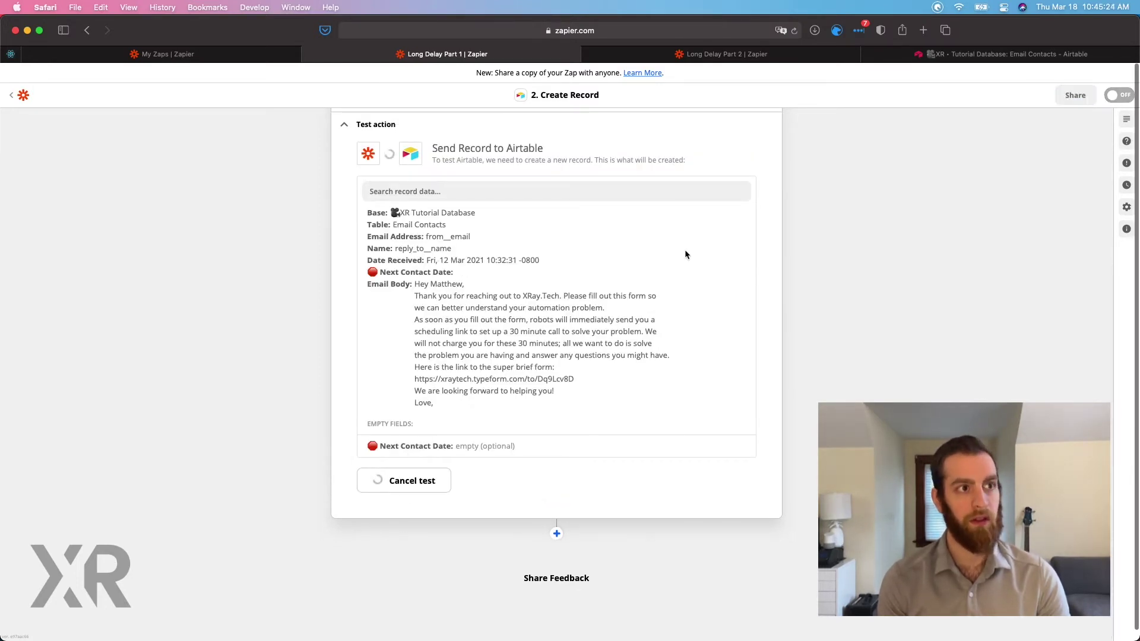
click(942, 56)
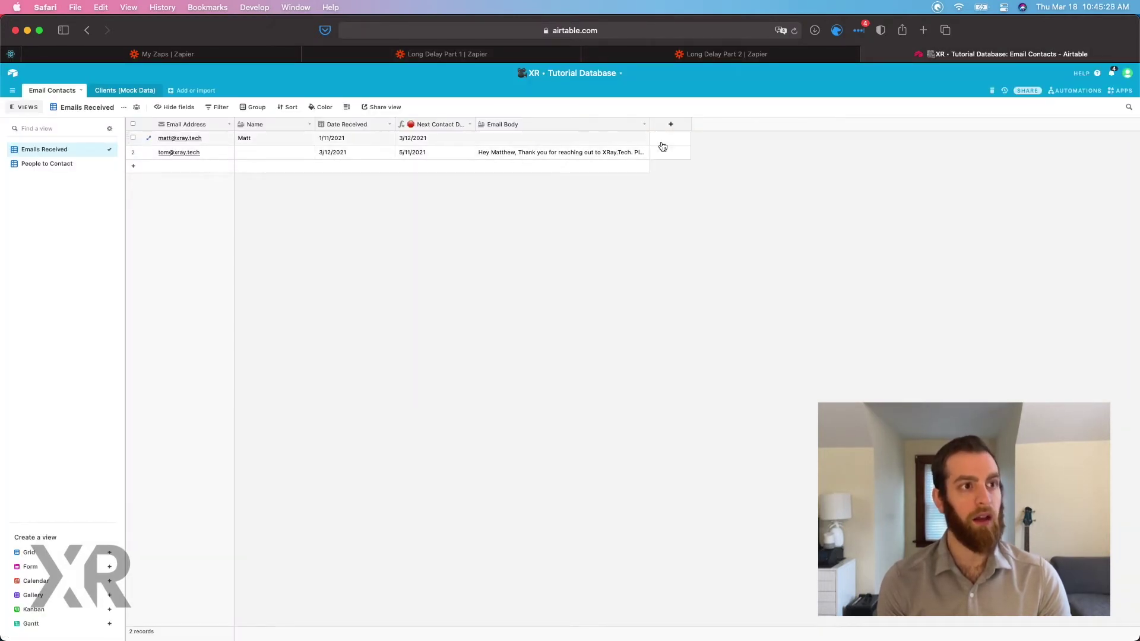
Widen Email Body, check the new record's 5/11/2021 date, then open People to Contact.
drag(650, 124, 623, 161)
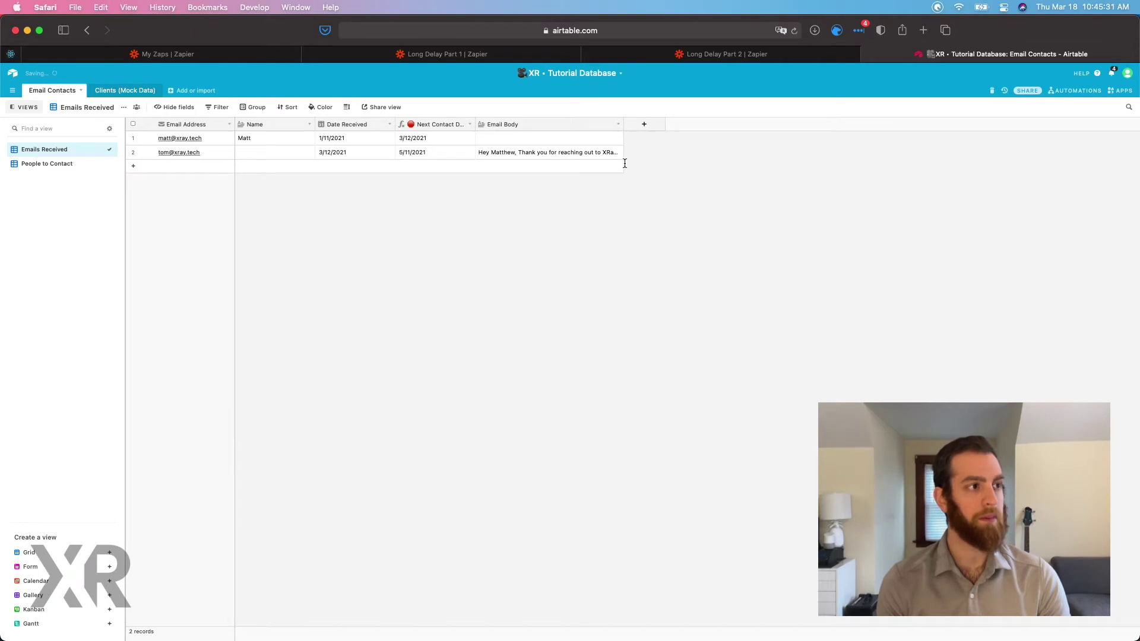
click(133, 153)
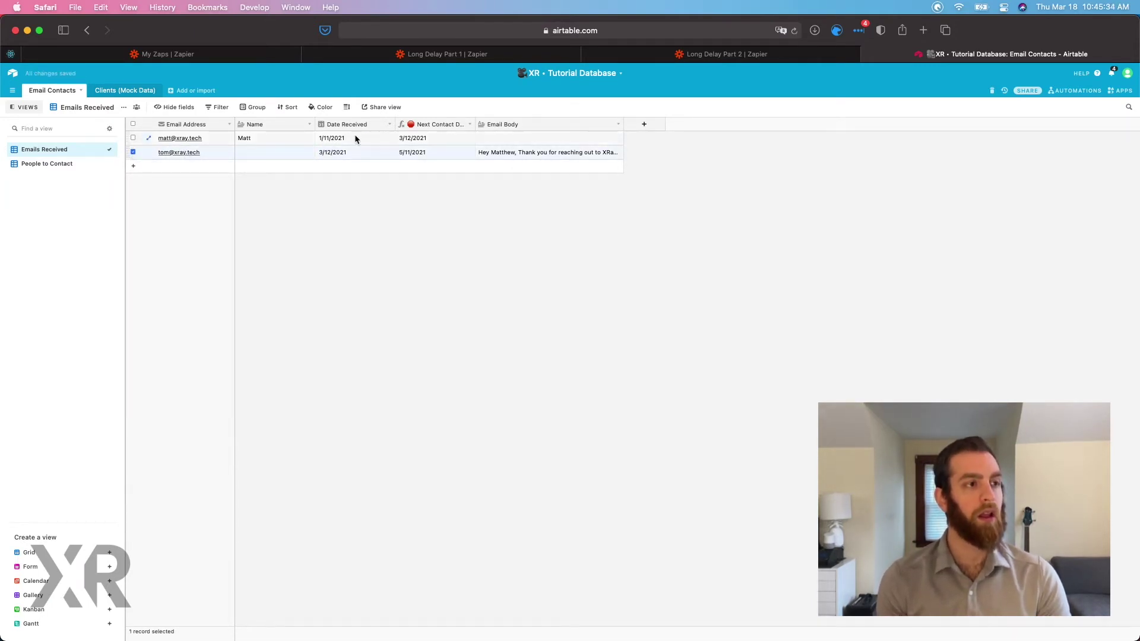
click(419, 152)
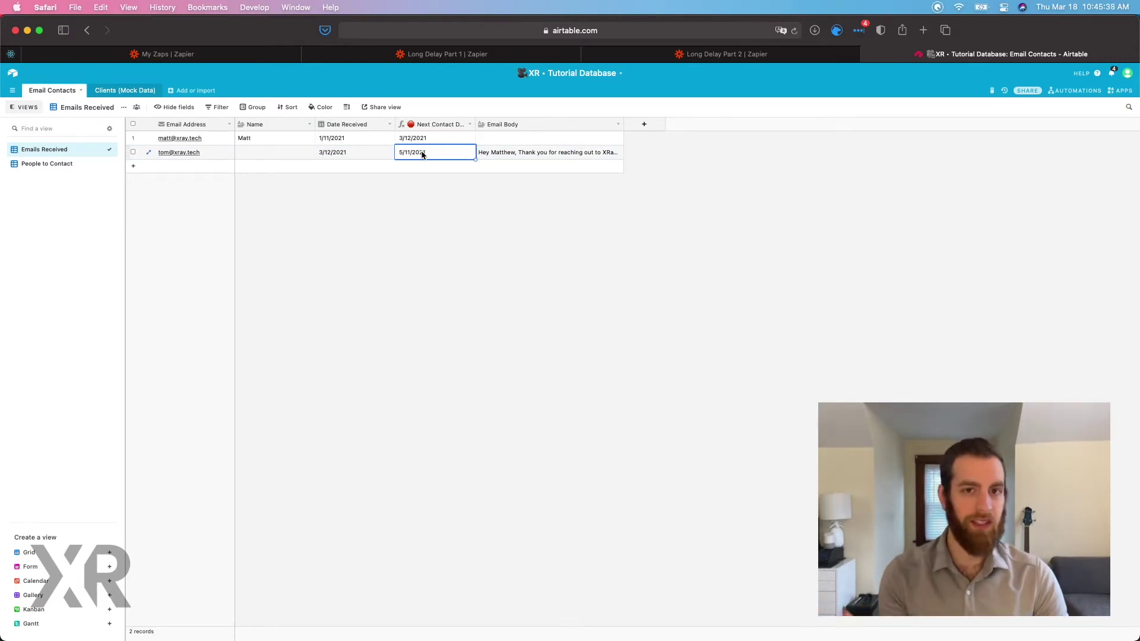
click(60, 164)
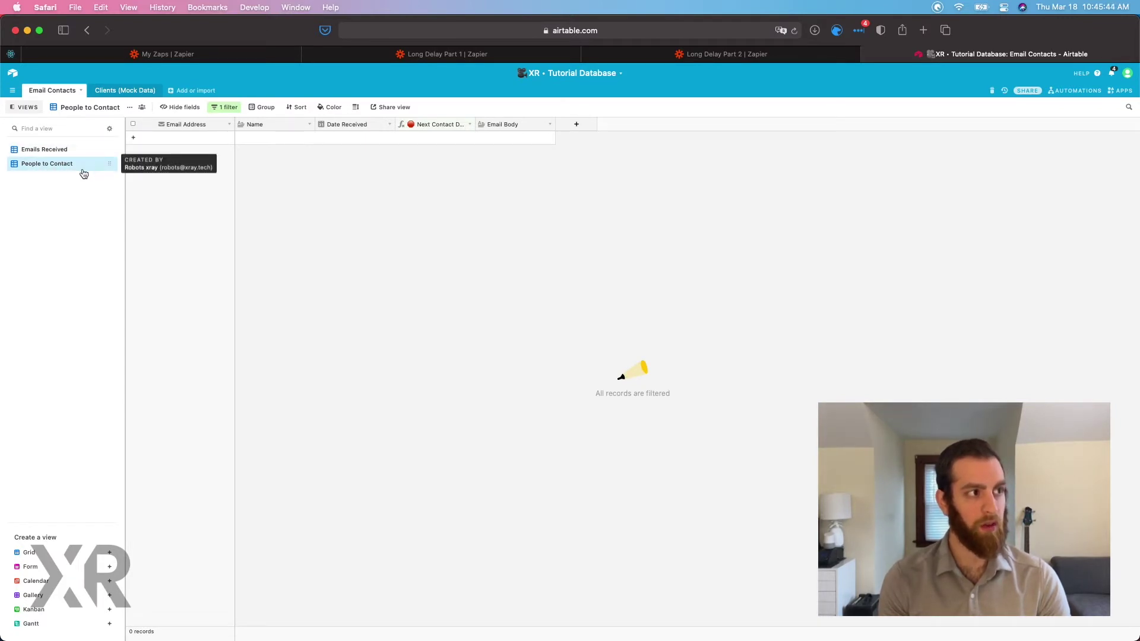
Confirm People to Contact filters on Next Contact Date is today, then return to Long Delay Part 1.
click(64, 151)
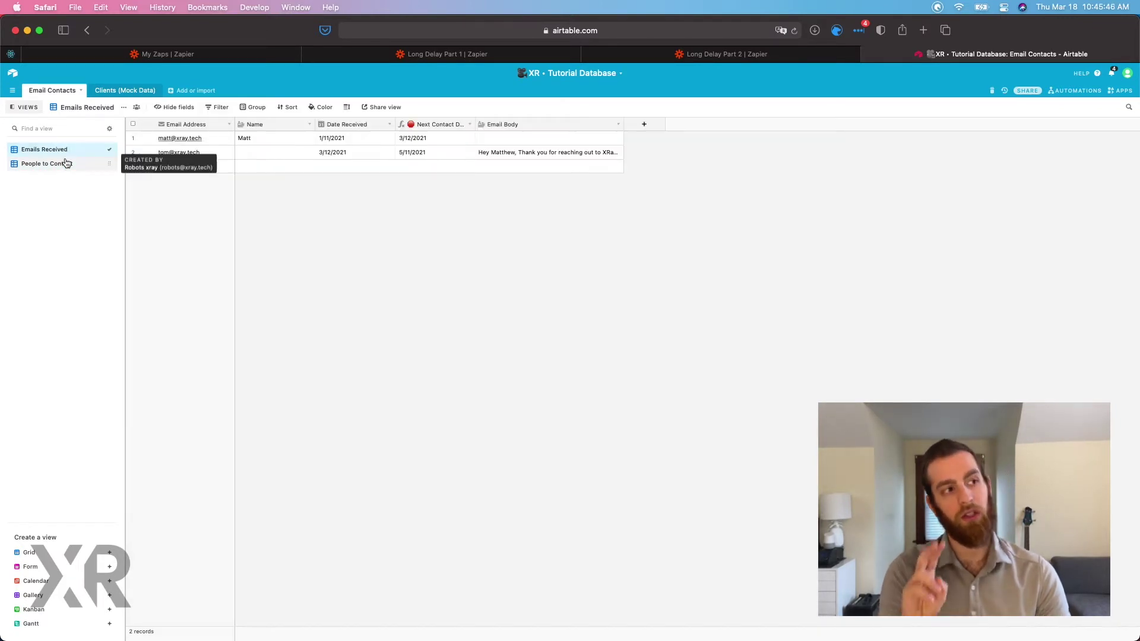
click(66, 163)
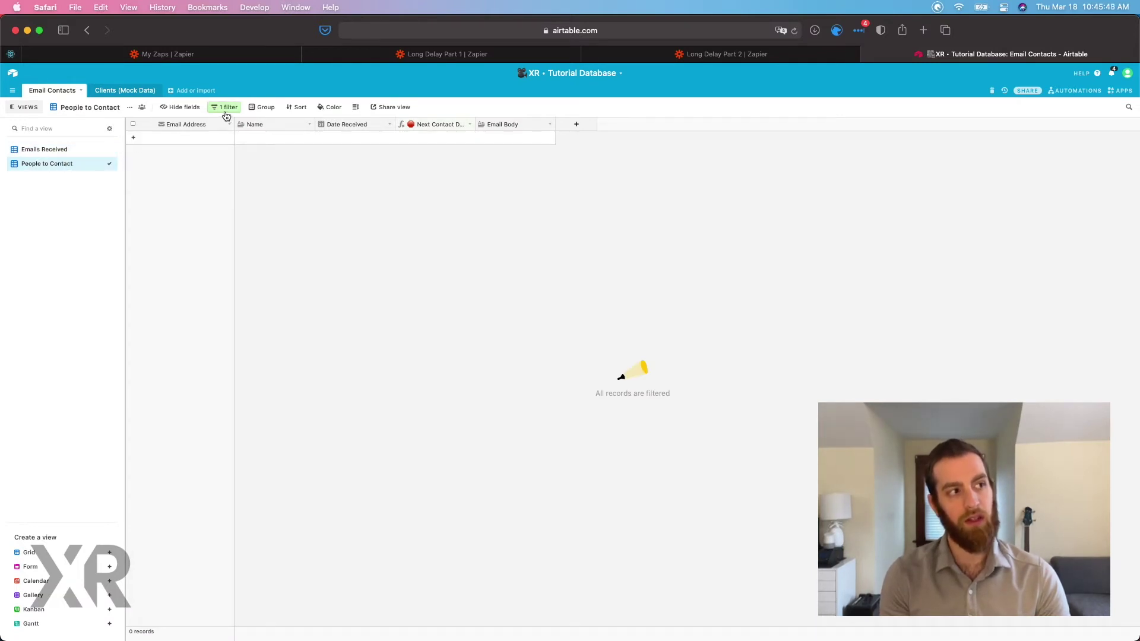
click(226, 112)
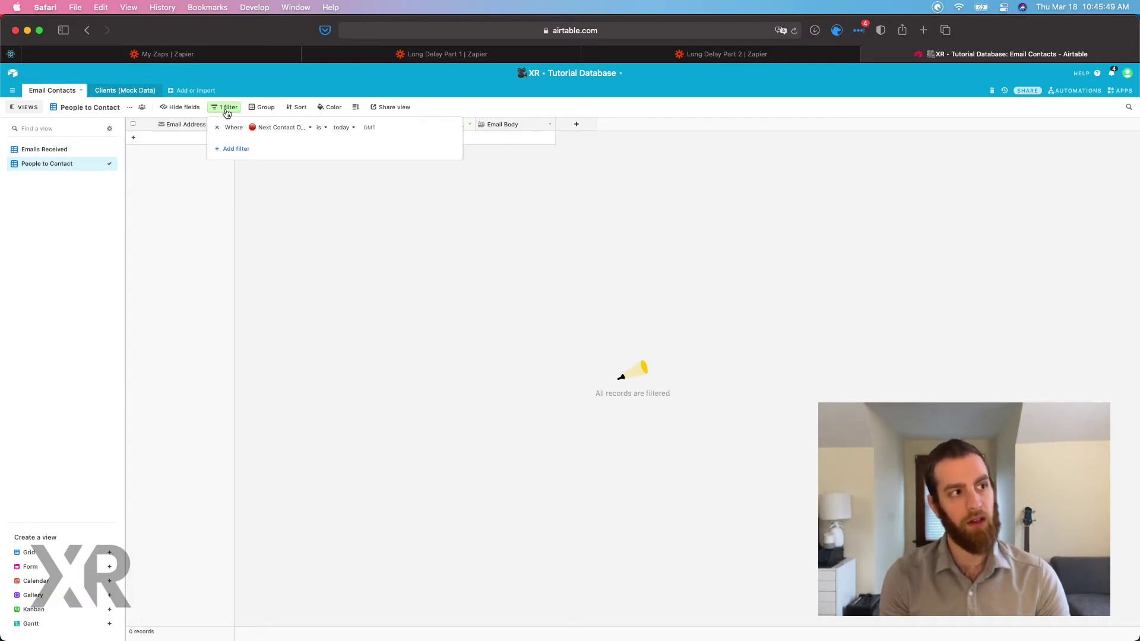
click(283, 136)
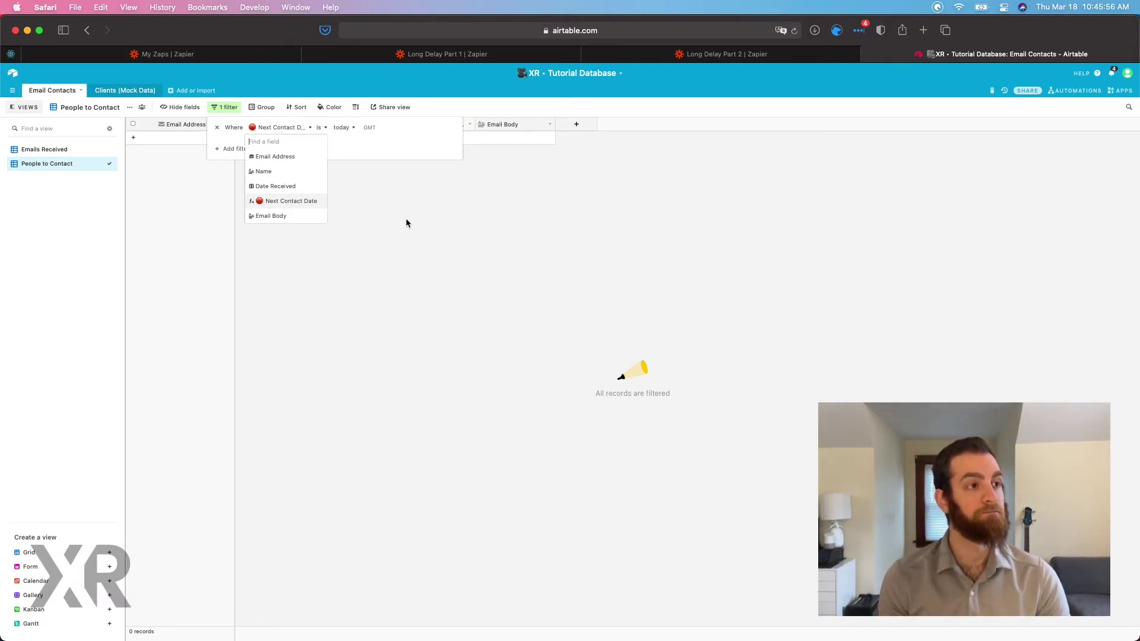
key(Escape)
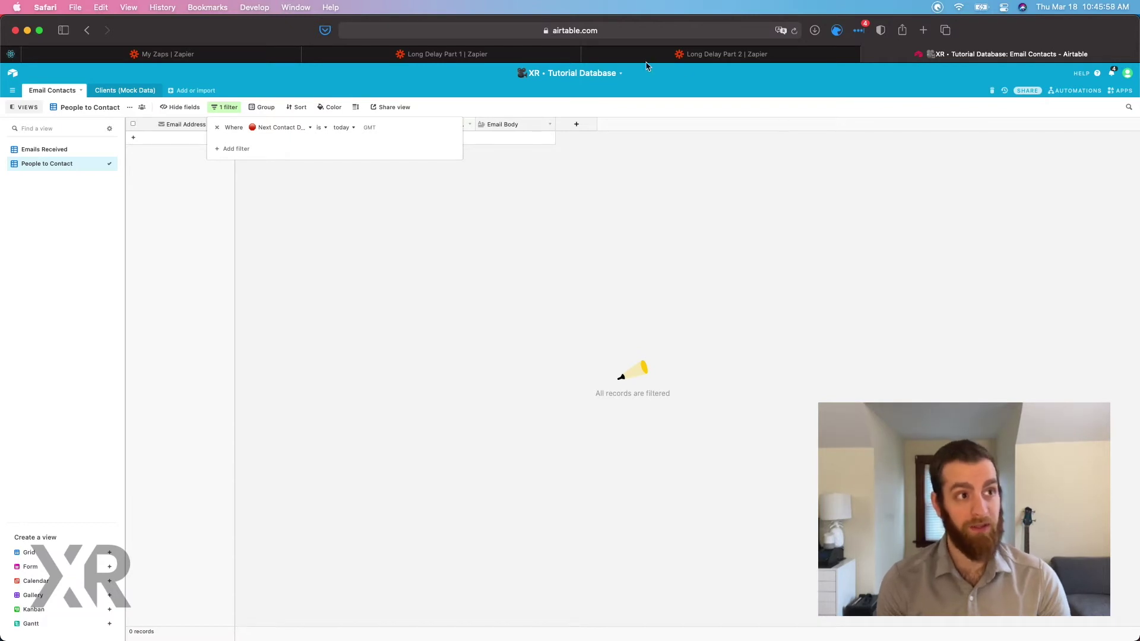
click(537, 56)
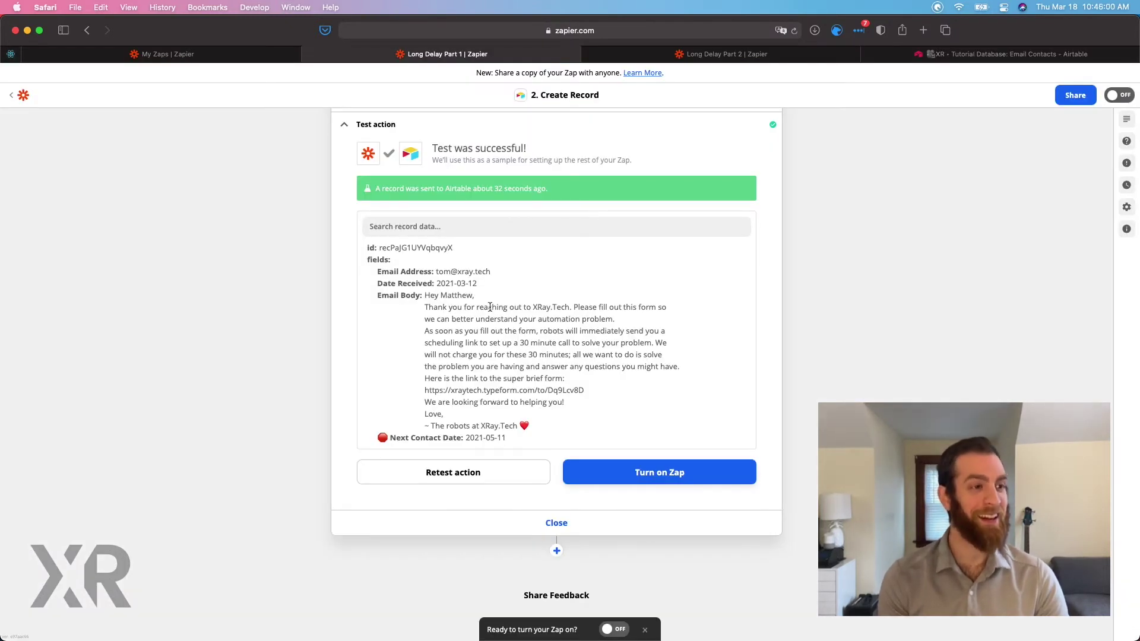
Review the Long Delay Part 1 Zap's steps and its successful record test, then go back to Airtable.
scroll(416, 279, up, 8)
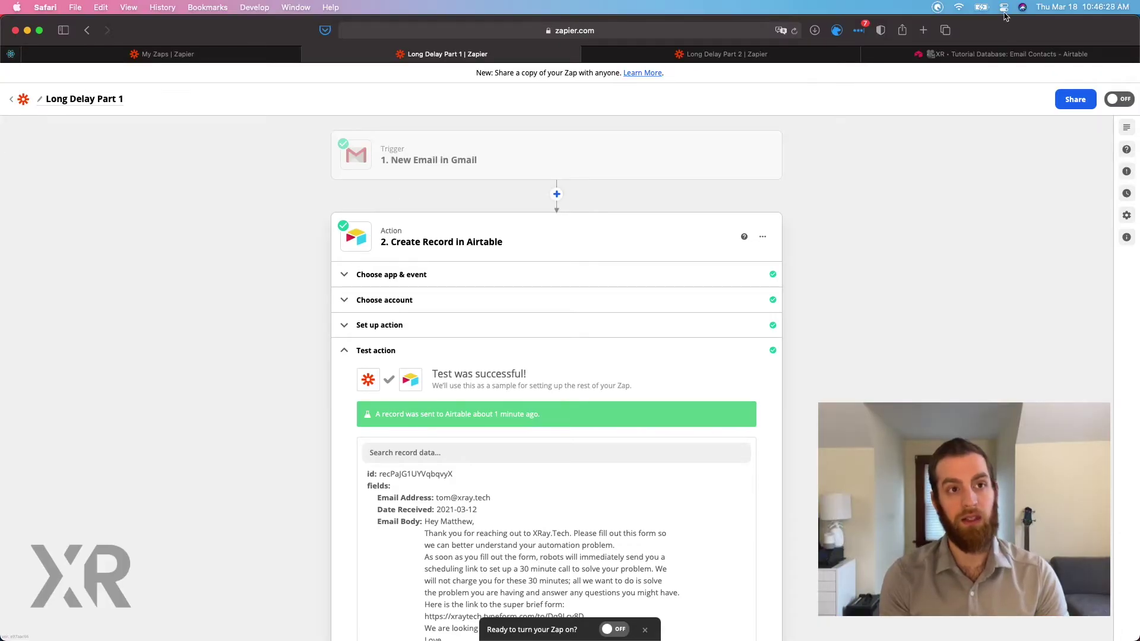
click(1009, 54)
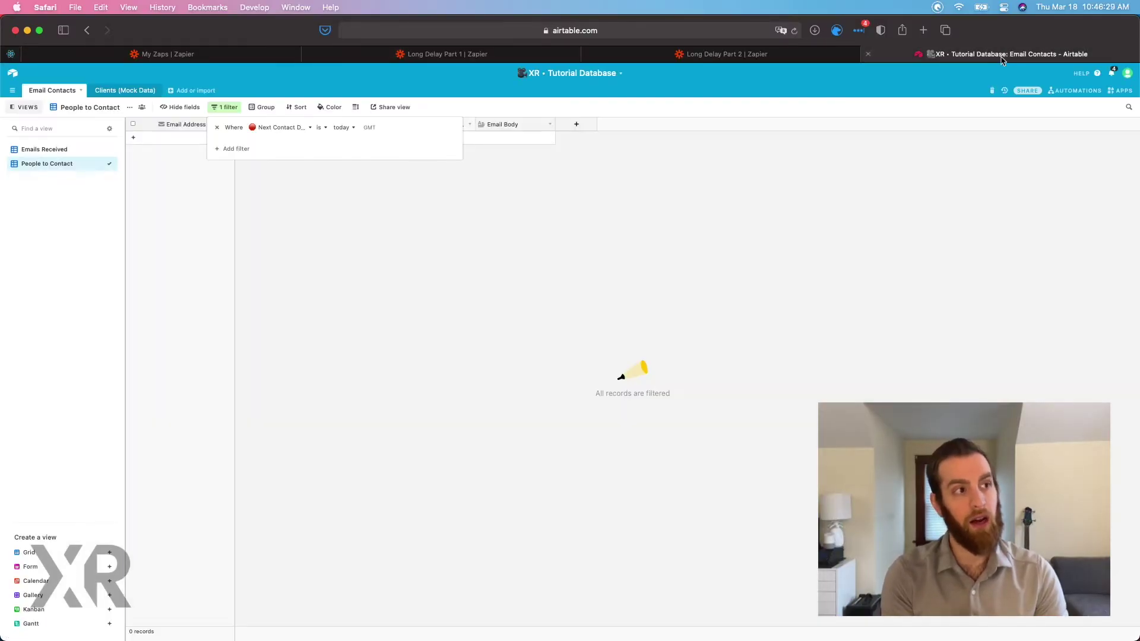
Change the People to Contact view's Next Contact Date filter from today to exact date.
click(57, 150)
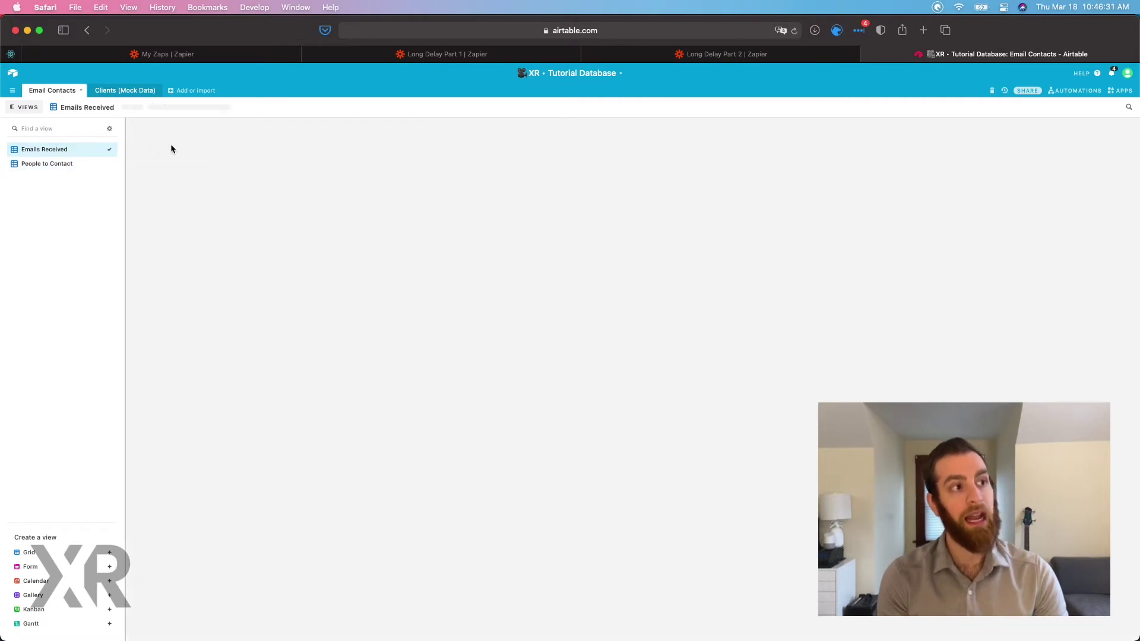
click(75, 166)
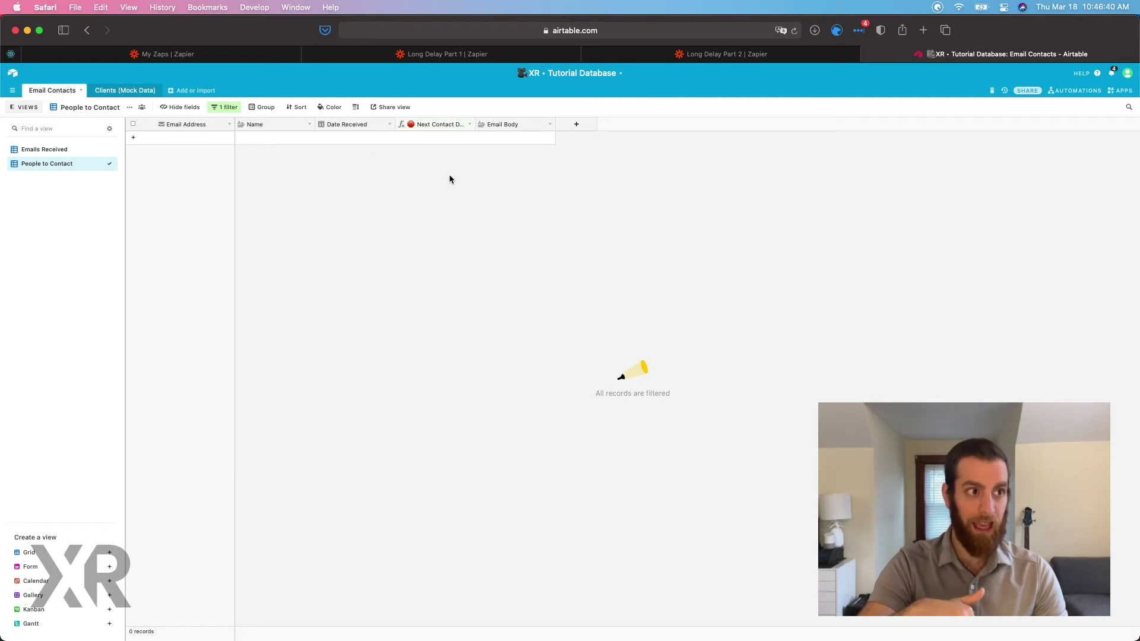
click(76, 153)
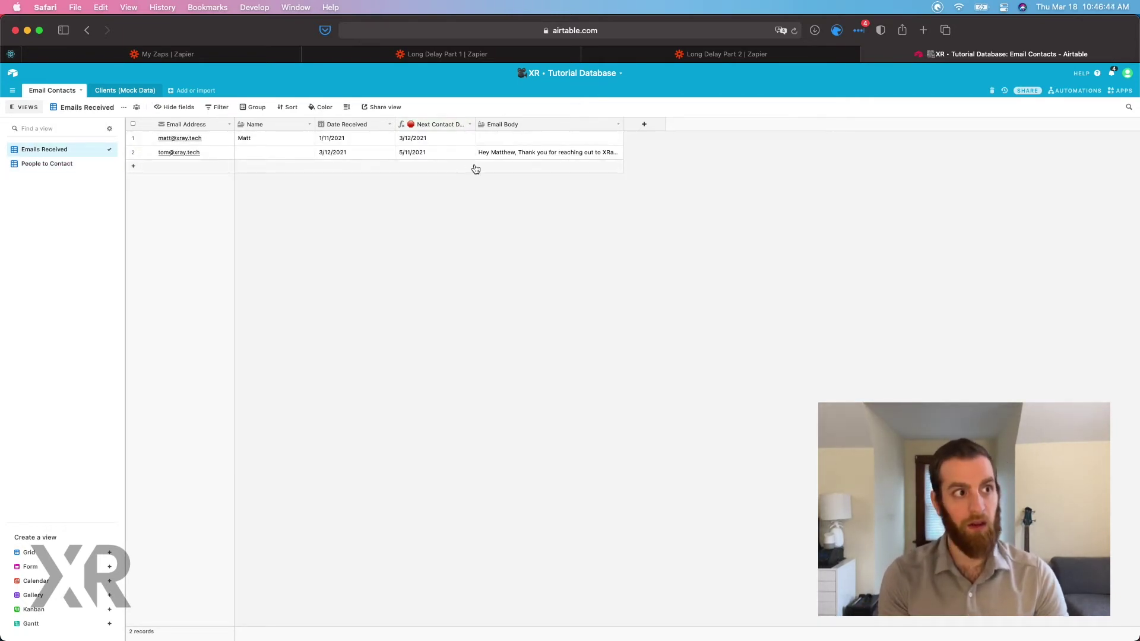
click(56, 168)
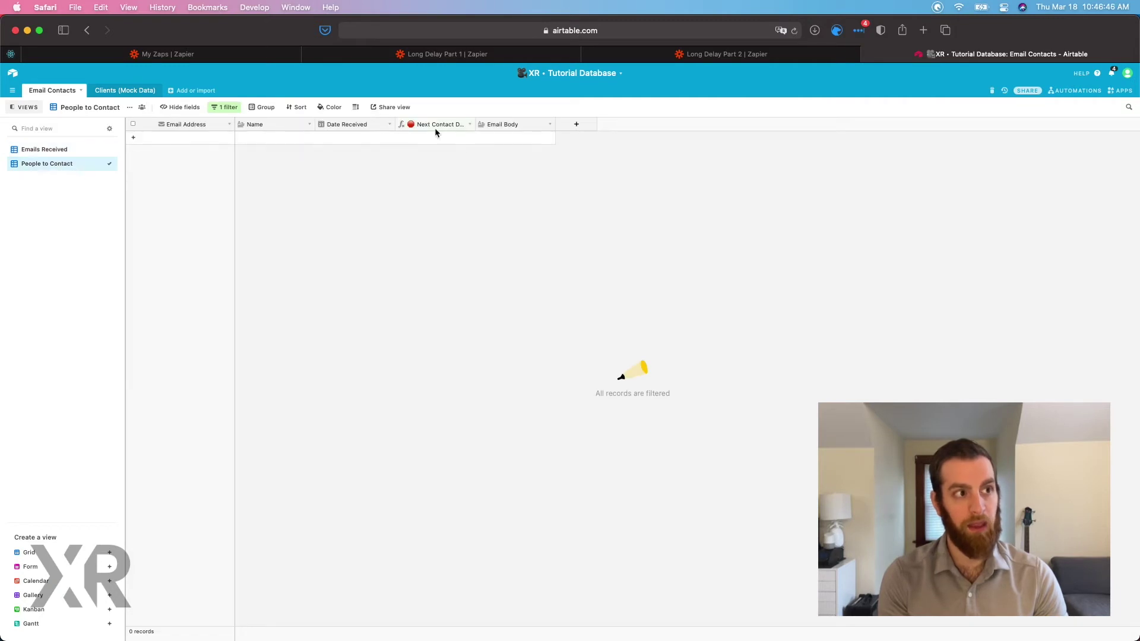
click(230, 108)
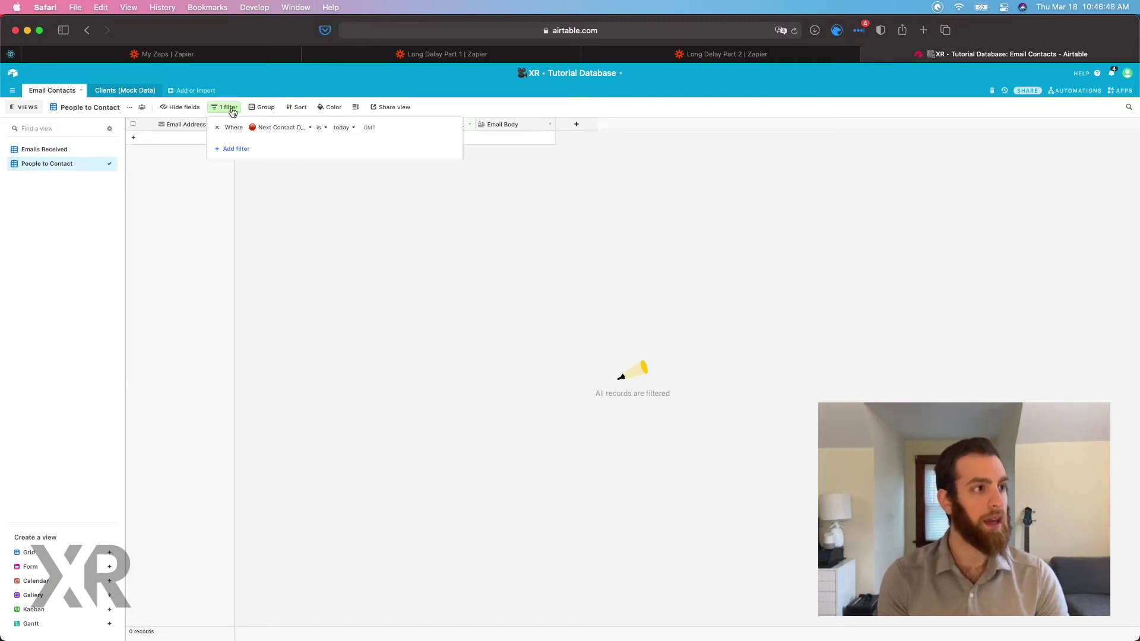
click(348, 128)
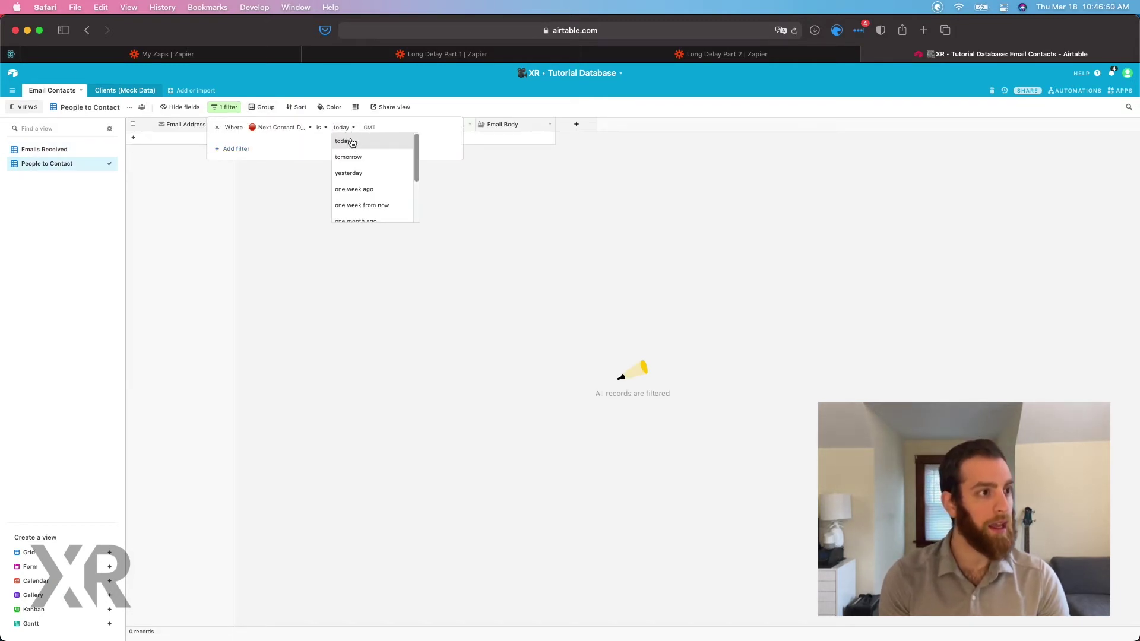
scroll(374, 184, down, 4)
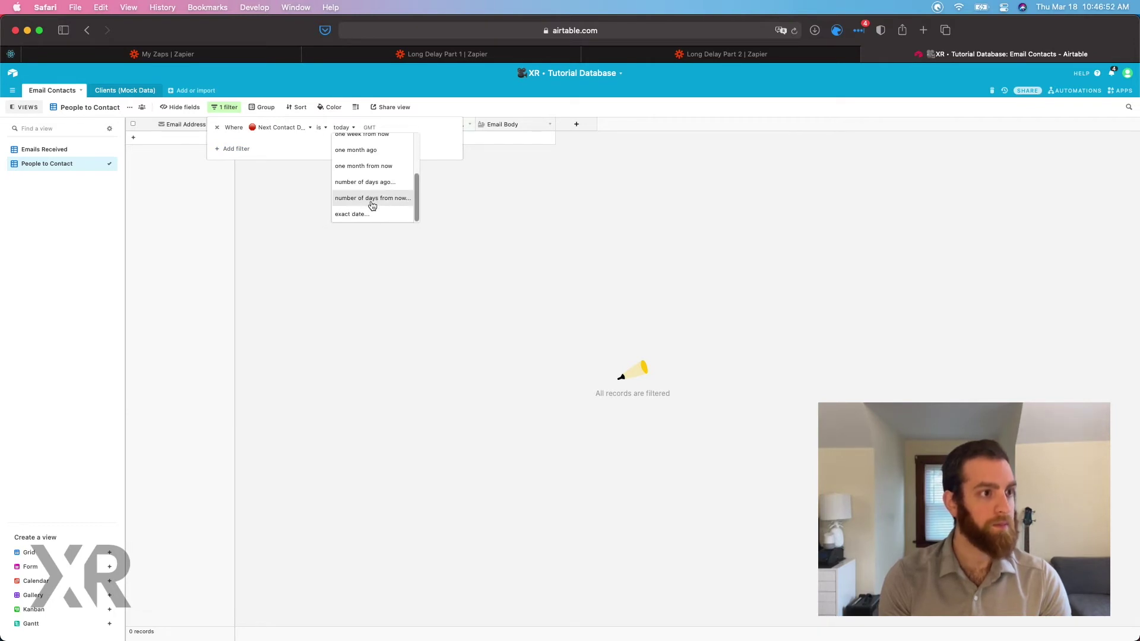
click(364, 215)
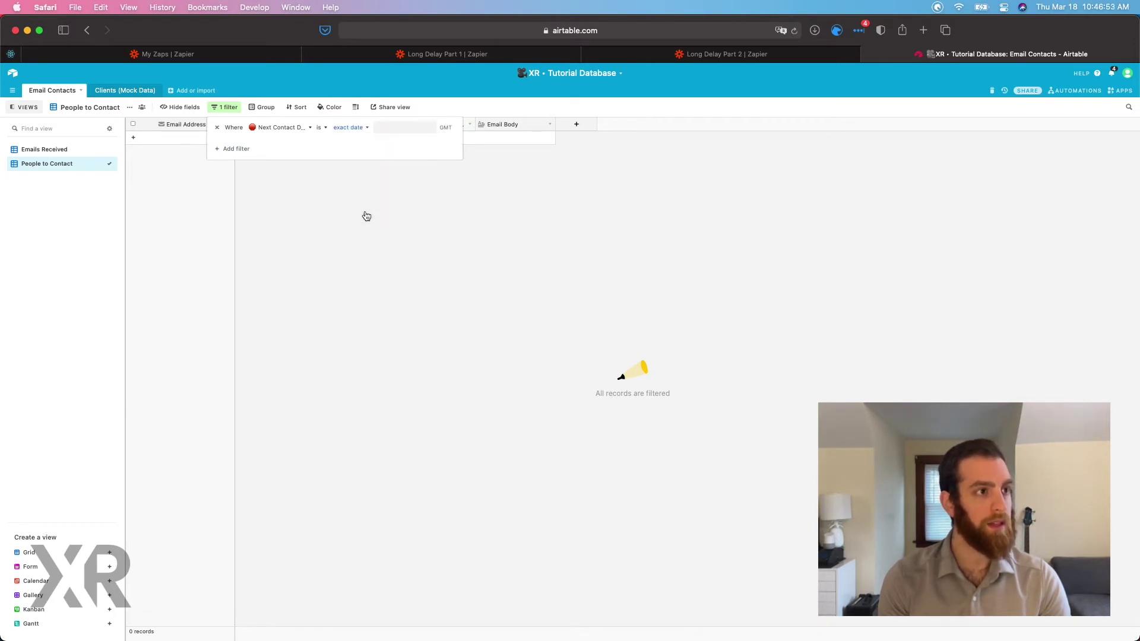
Copy the 5/11/2021 date and set the filter to exact date 5/11/2021, showing one record.
click(76, 149)
click(444, 154)
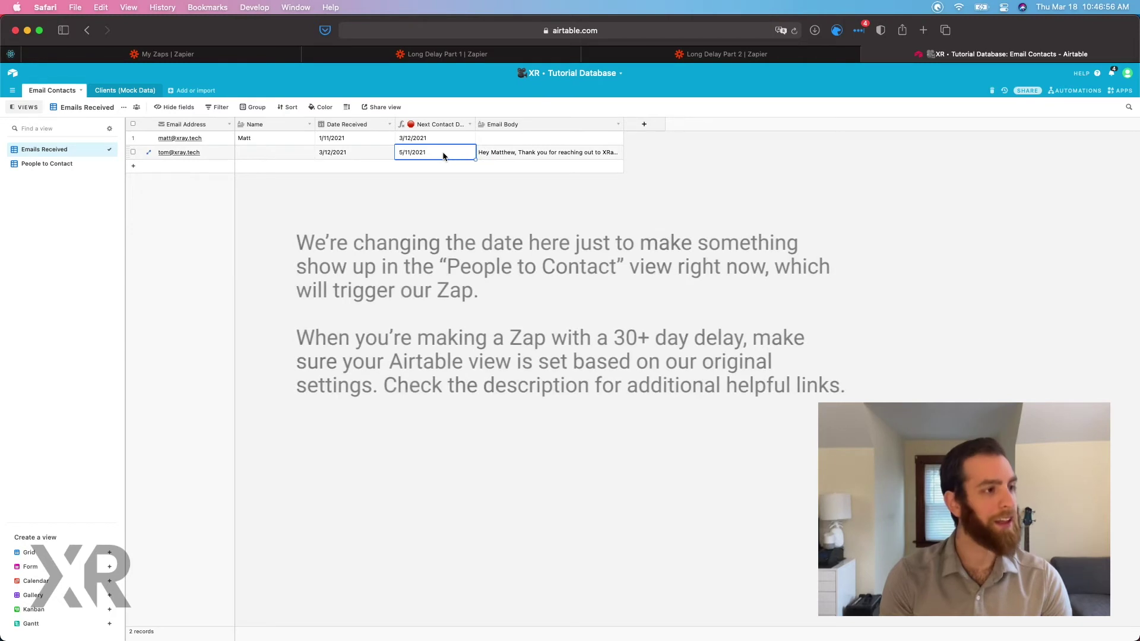
key(super+c)
click(67, 165)
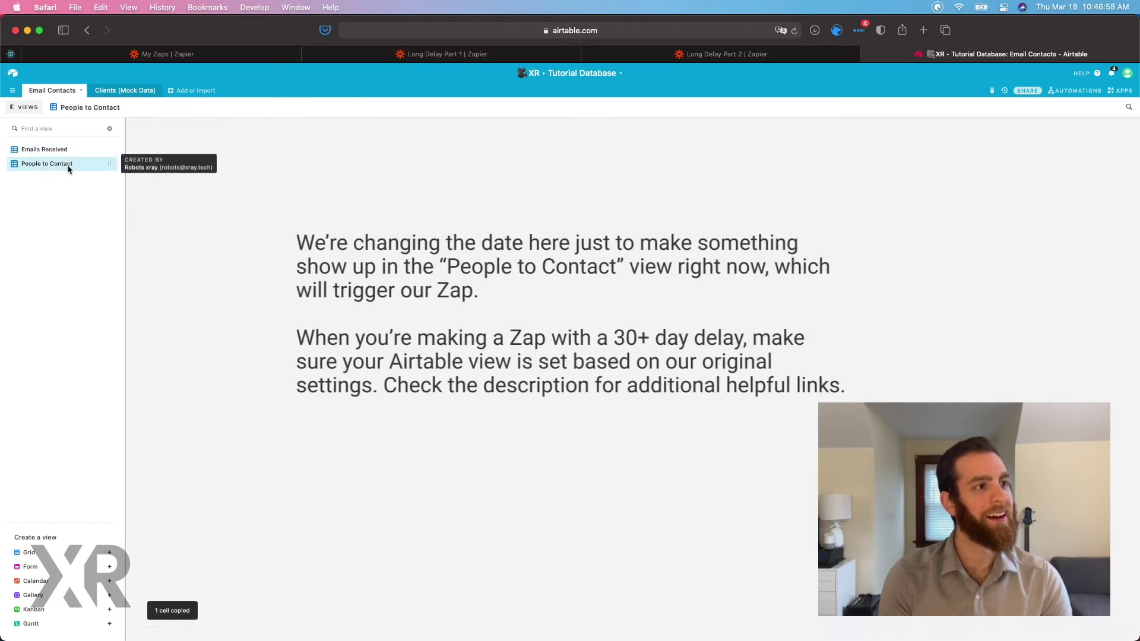
click(226, 107)
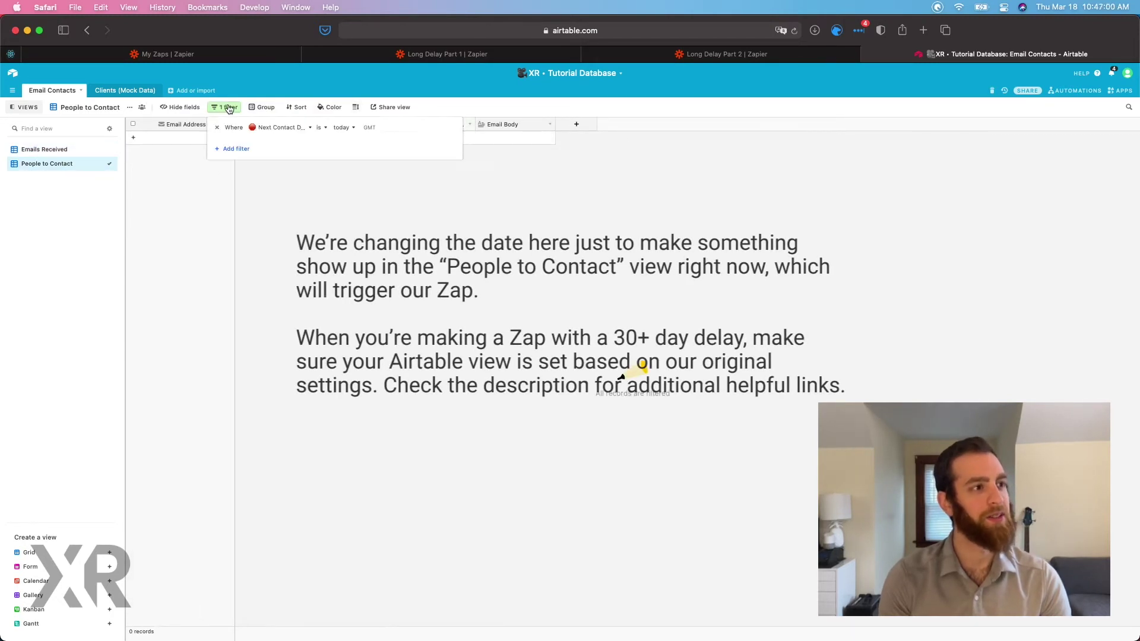
click(347, 130)
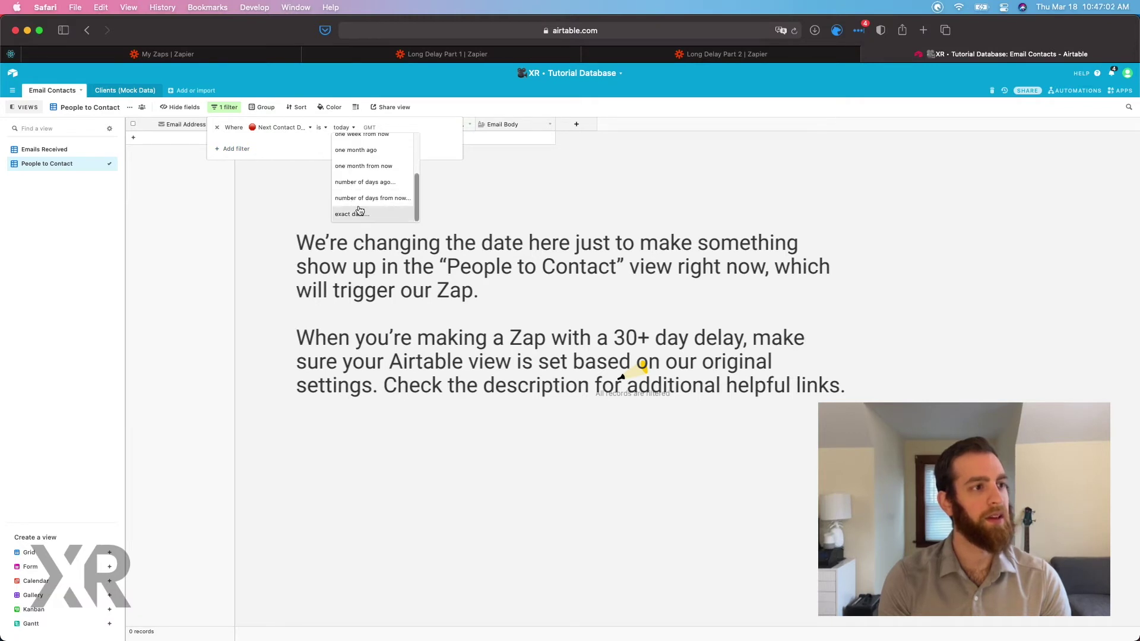
click(360, 212)
click(395, 130)
text(5/11/2021)
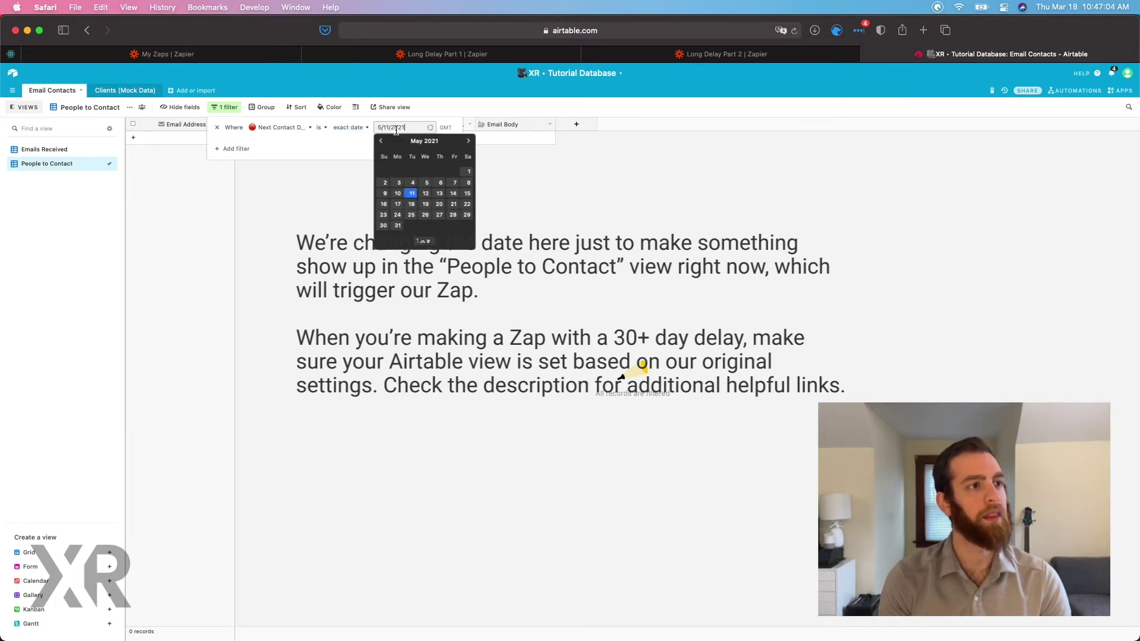
click(319, 190)
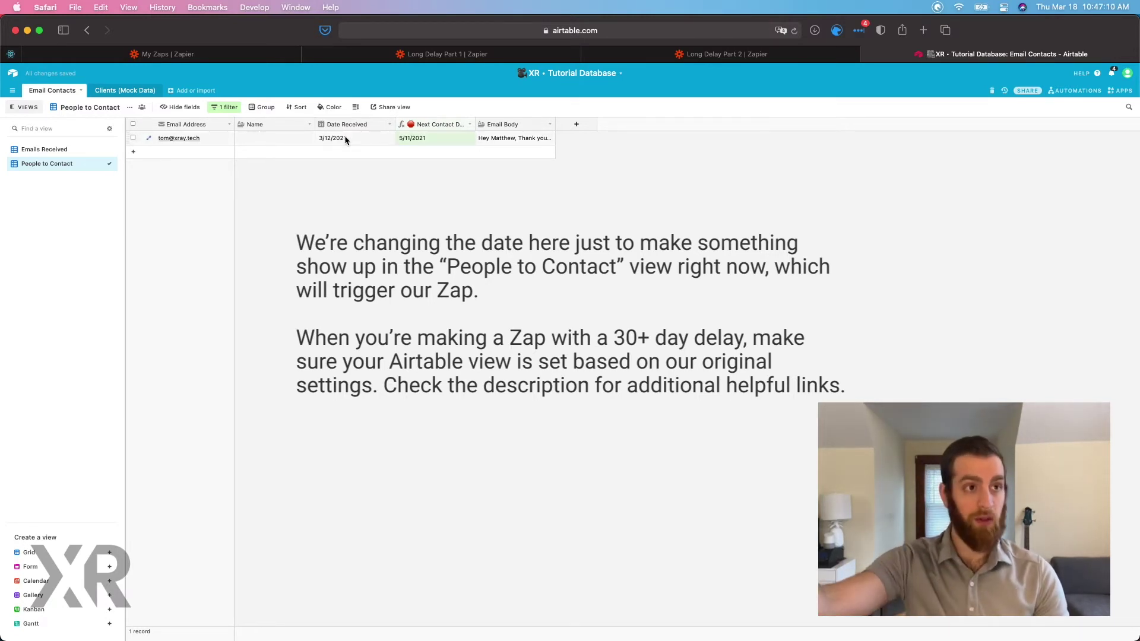
click(455, 58)
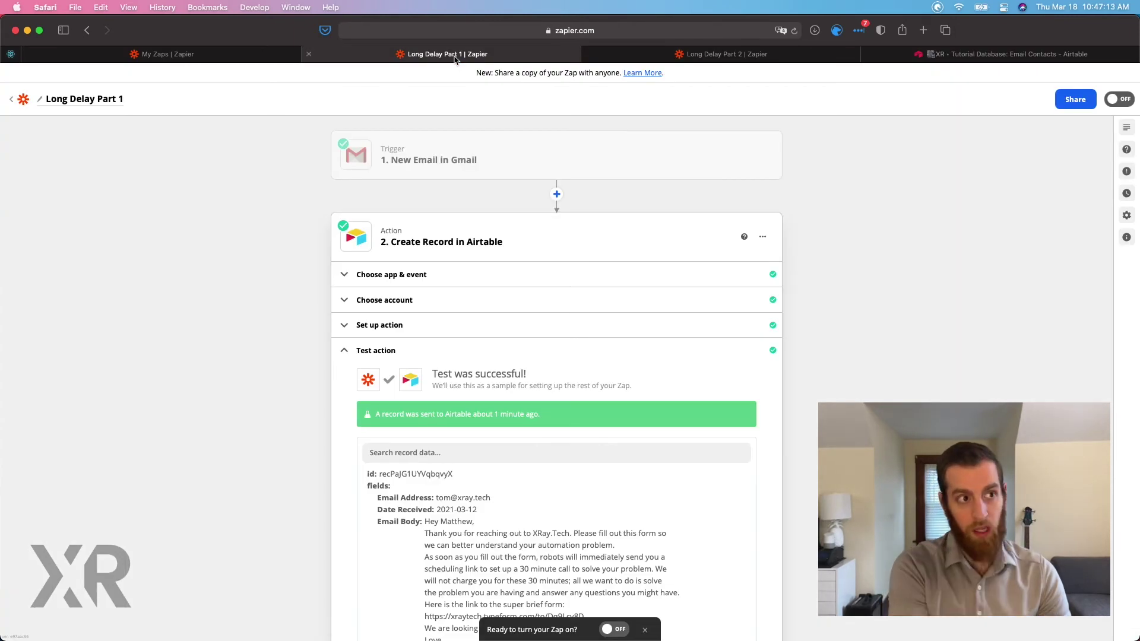
Widen Airtable's Next Contact Date column and expand the Long Delay Part 2 Airtable trigger.
scroll(468, 197, down, 1)
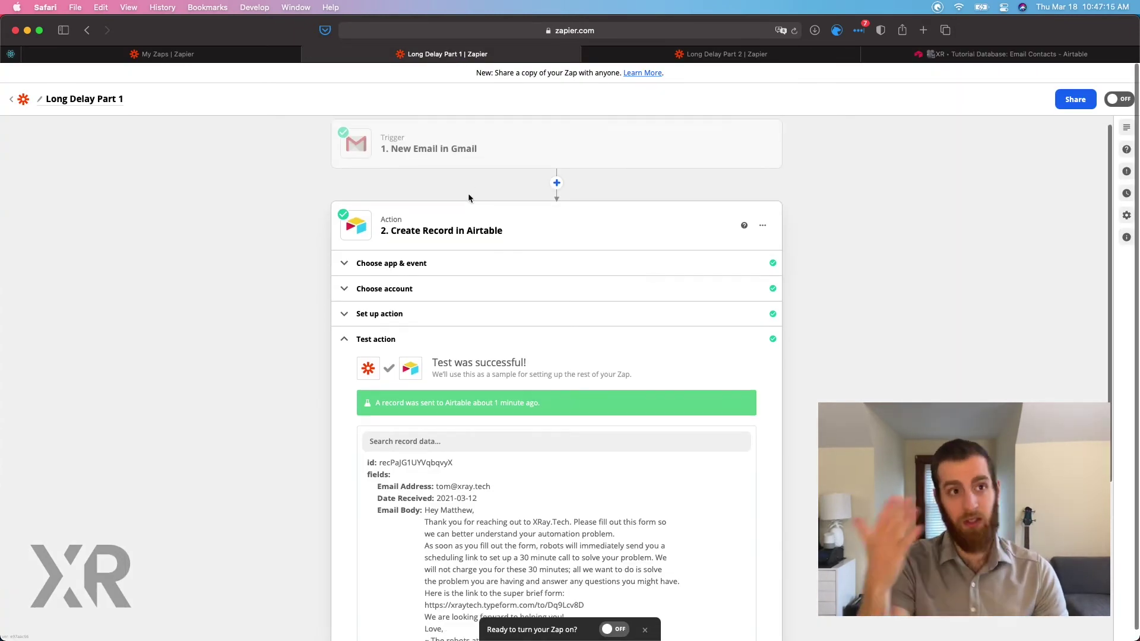
click(682, 55)
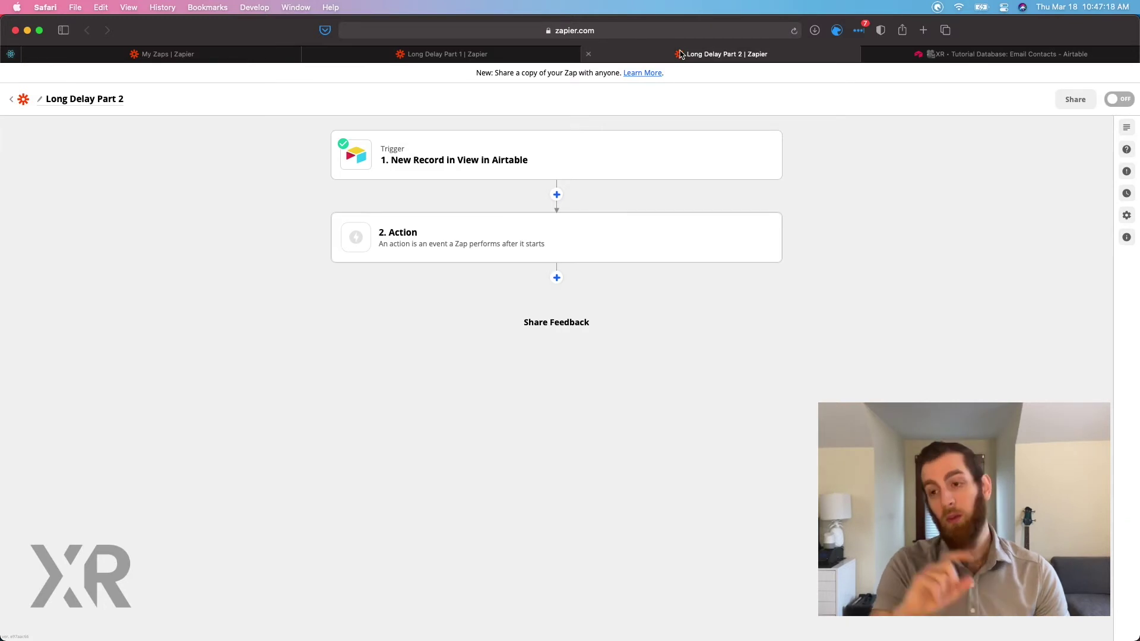
click(867, 57)
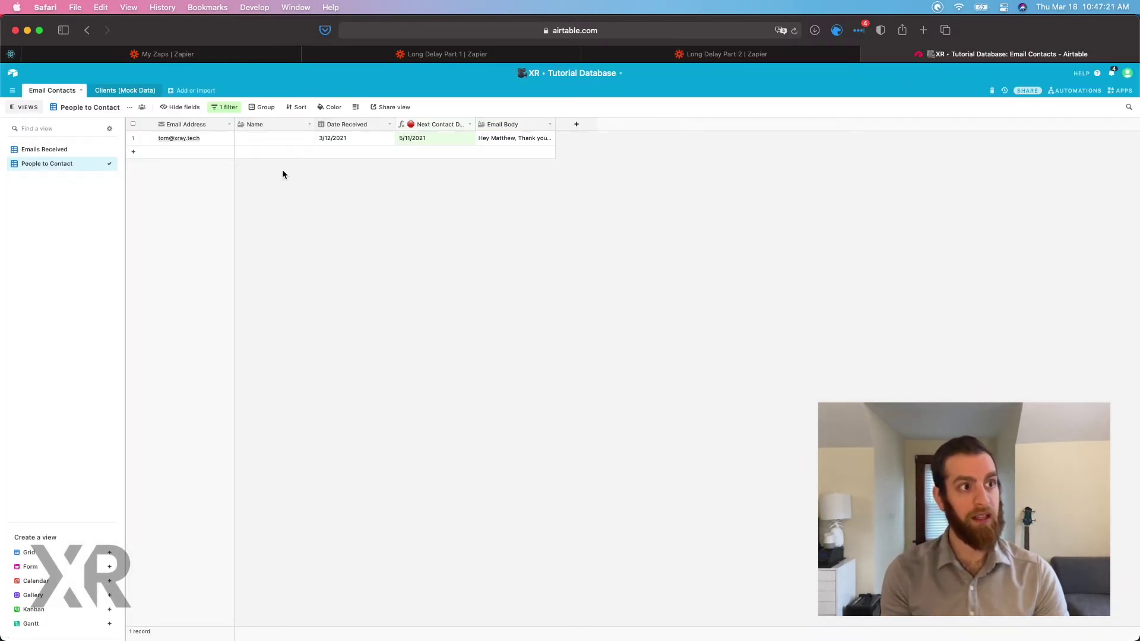
drag(475, 124, 508, 124)
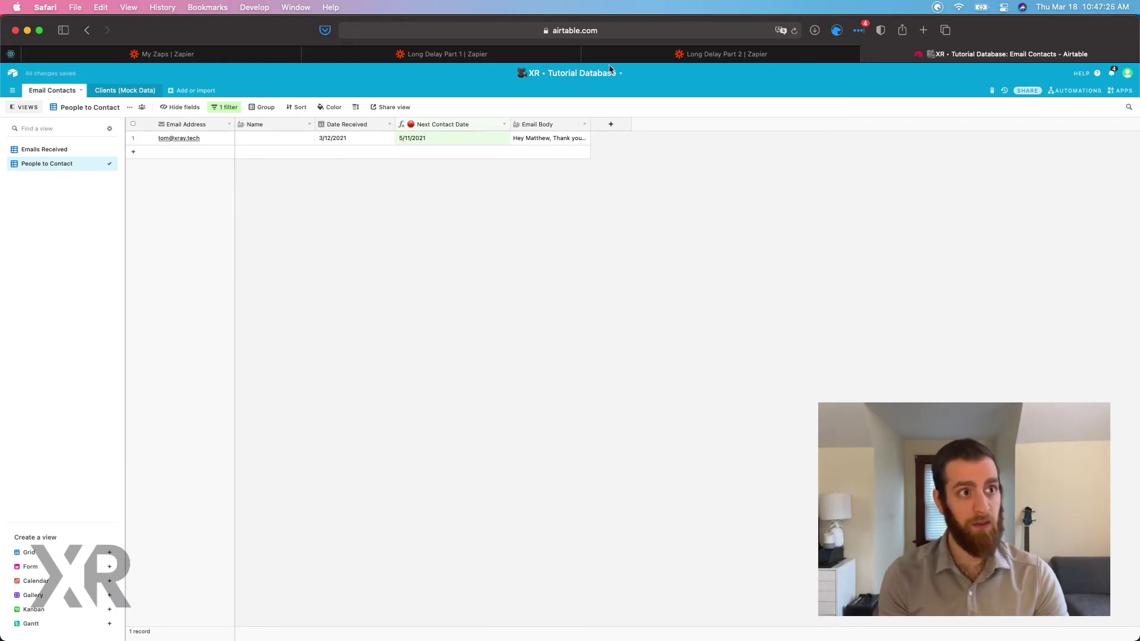
click(664, 55)
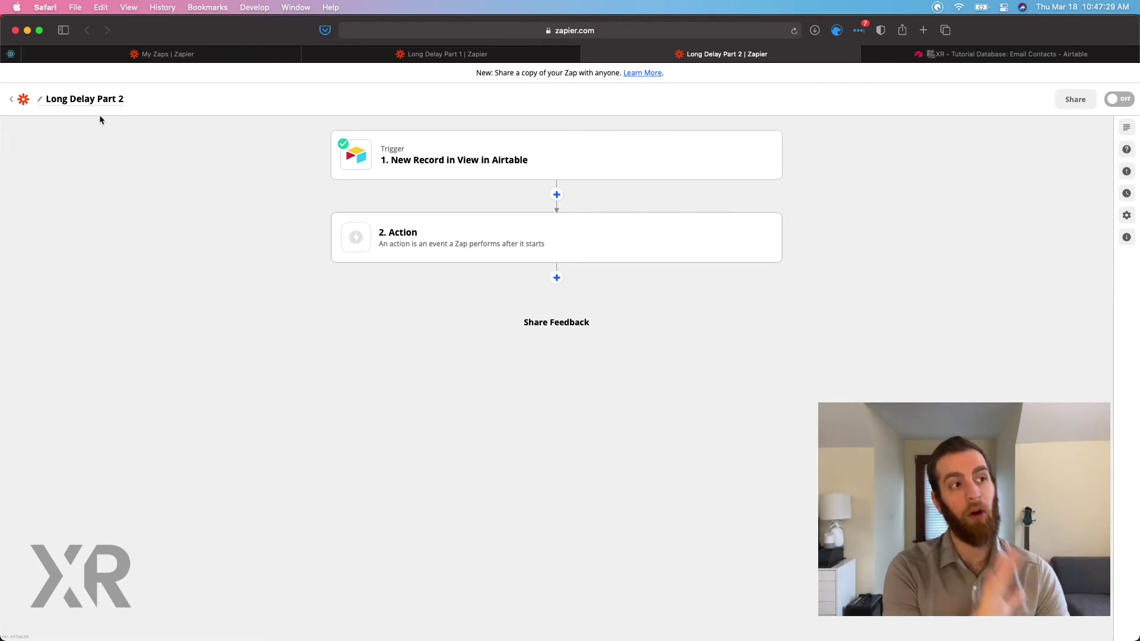
click(454, 148)
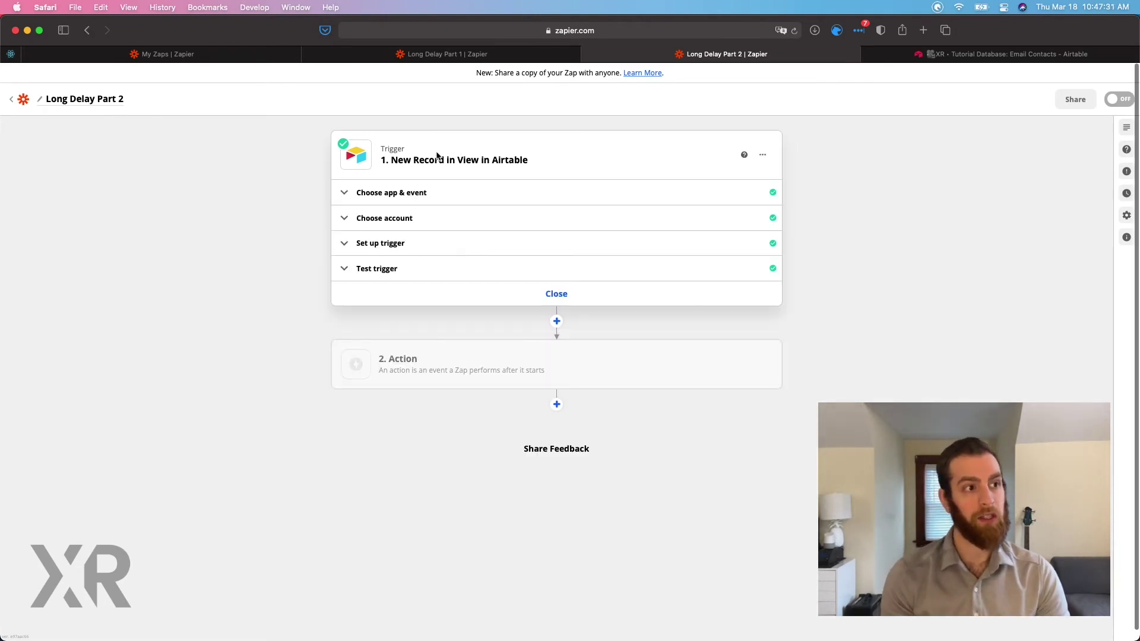
Review the trigger's base, table, People to Contact view and its test results.
click(384, 240)
scroll(384, 234, down, 2)
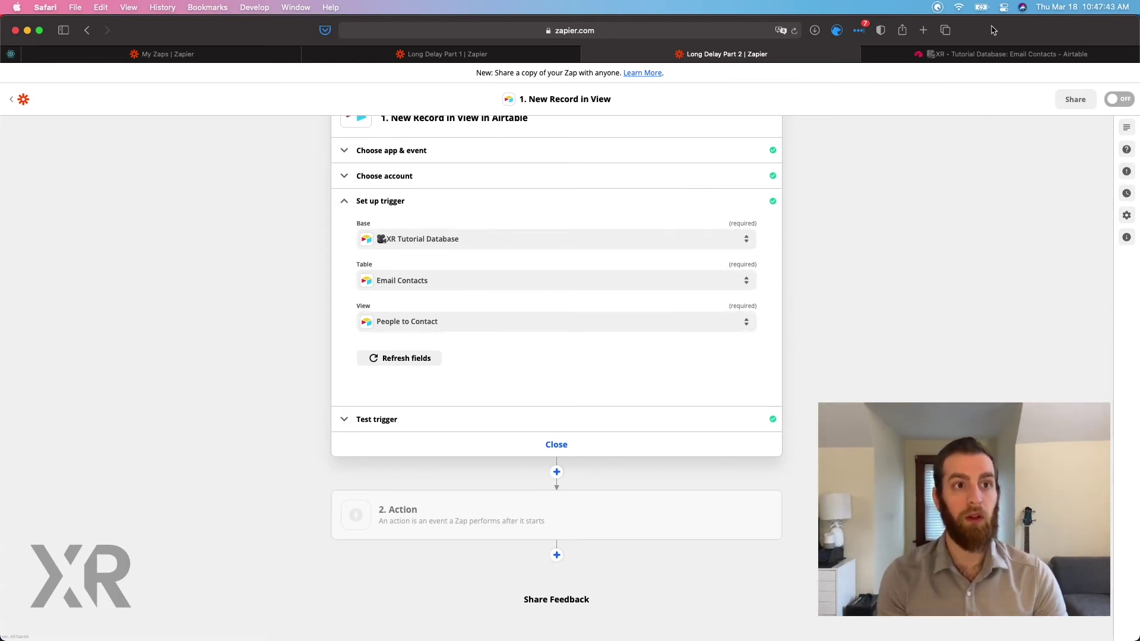
click(990, 54)
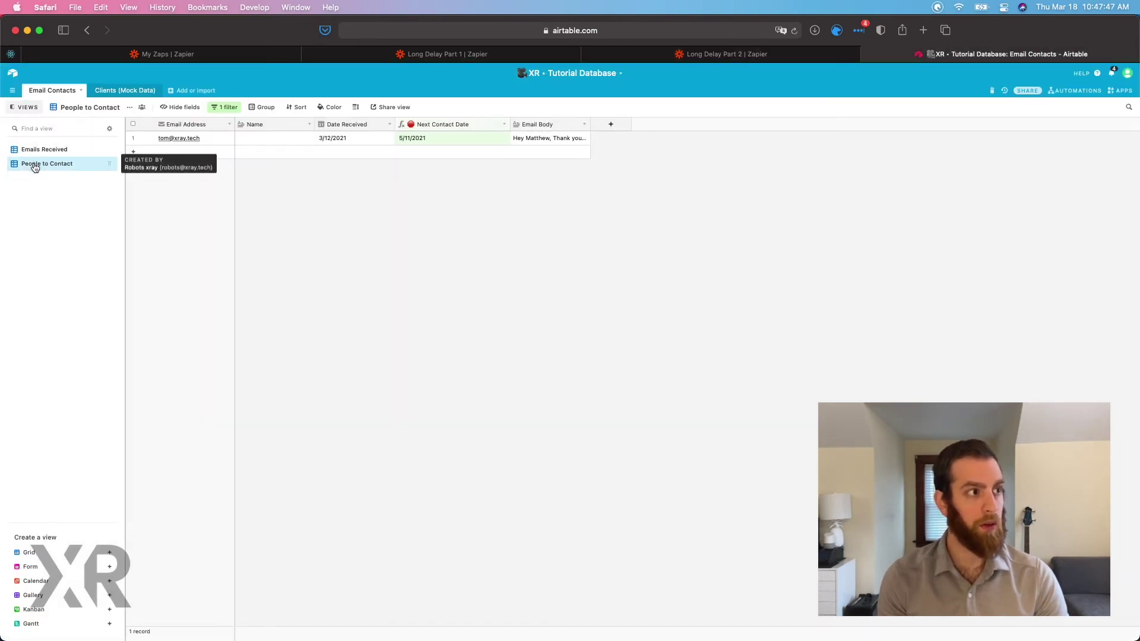
click(703, 57)
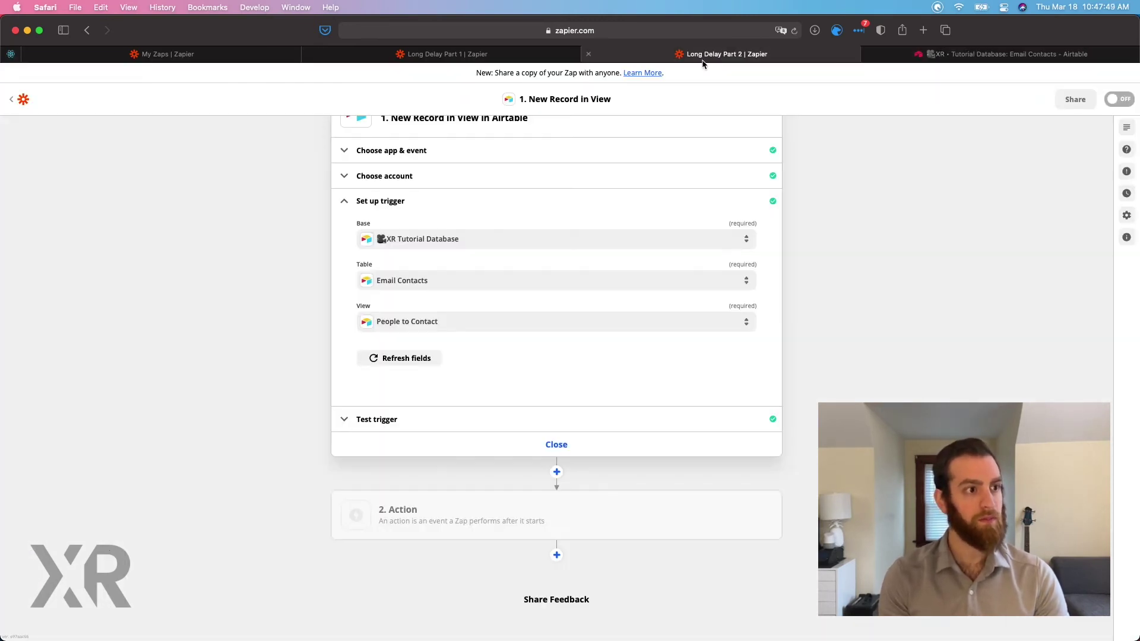
click(392, 425)
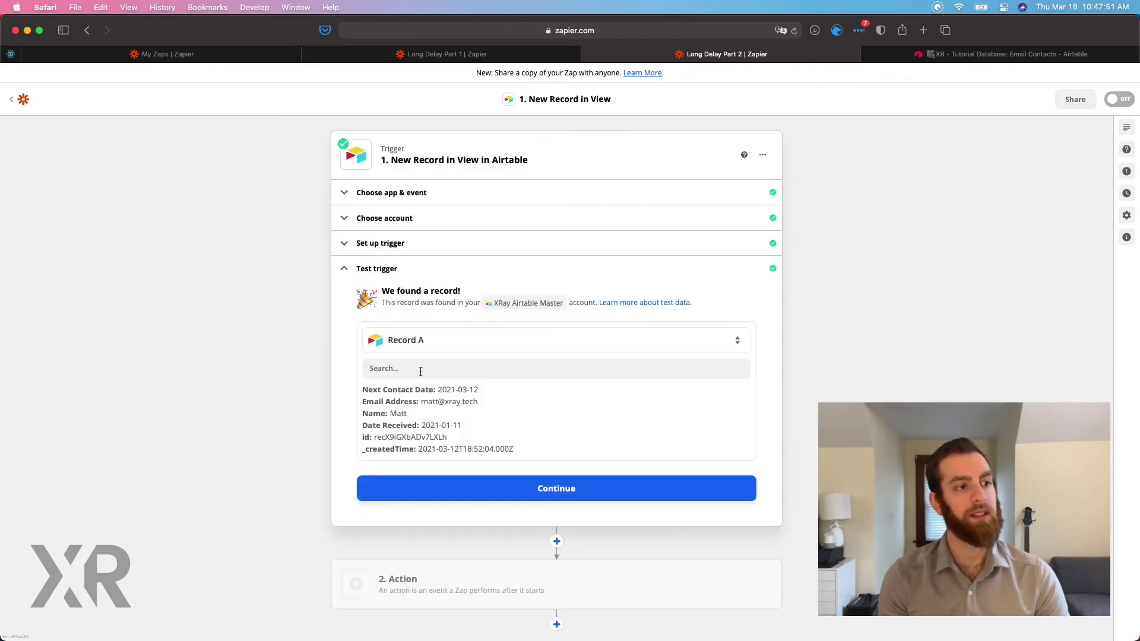
click(425, 480)
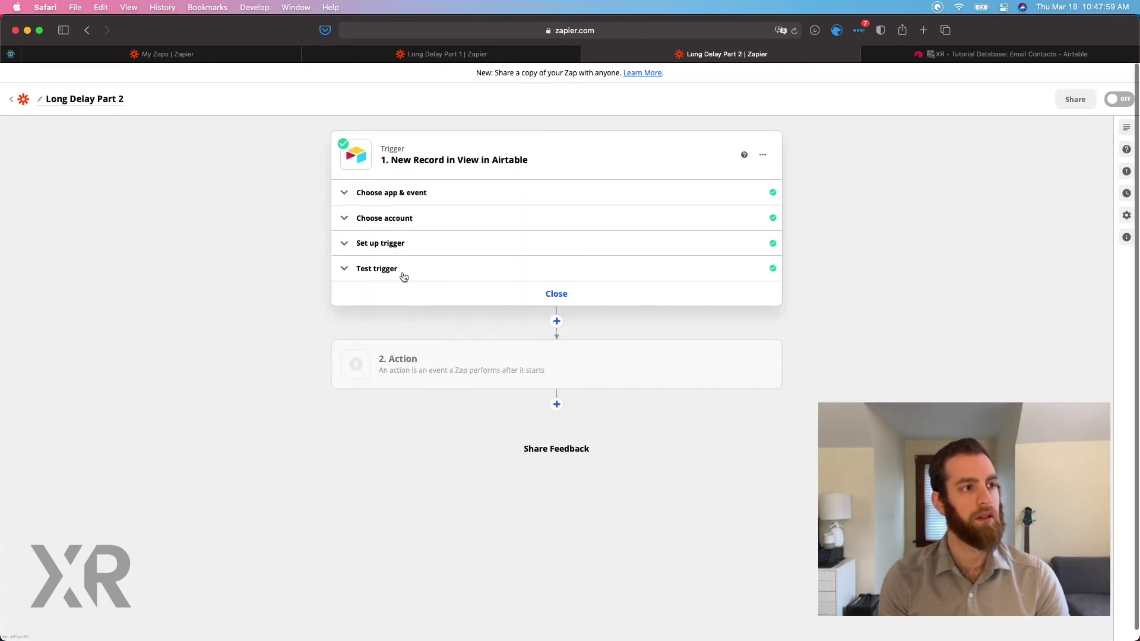
Load more sample records and switch the trigger test to Record B.
click(394, 247)
click(384, 463)
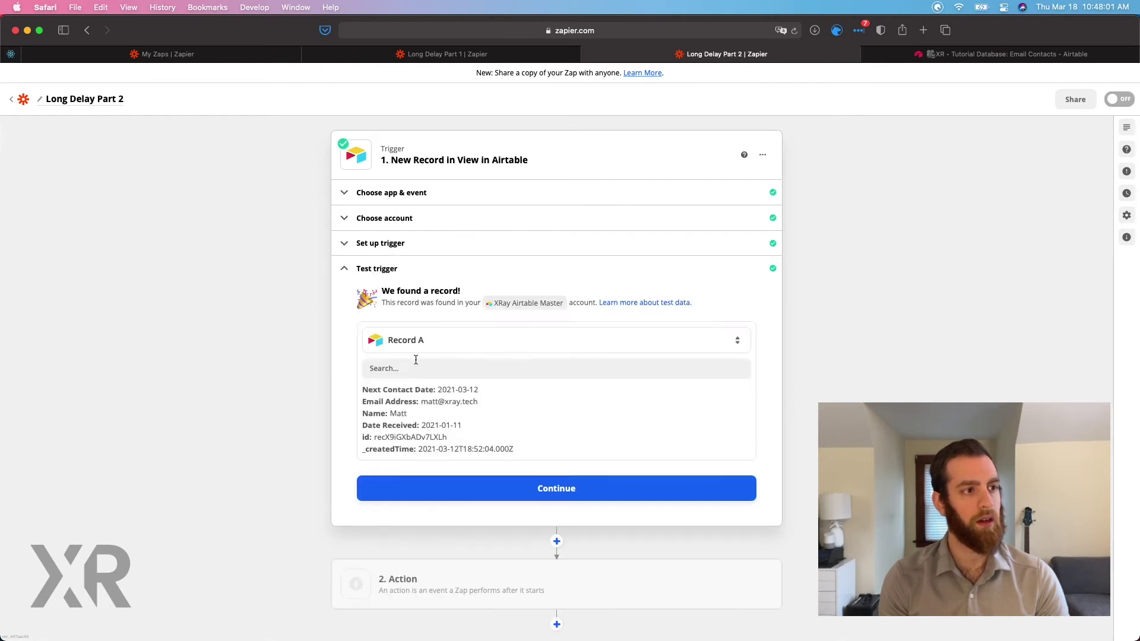
click(461, 340)
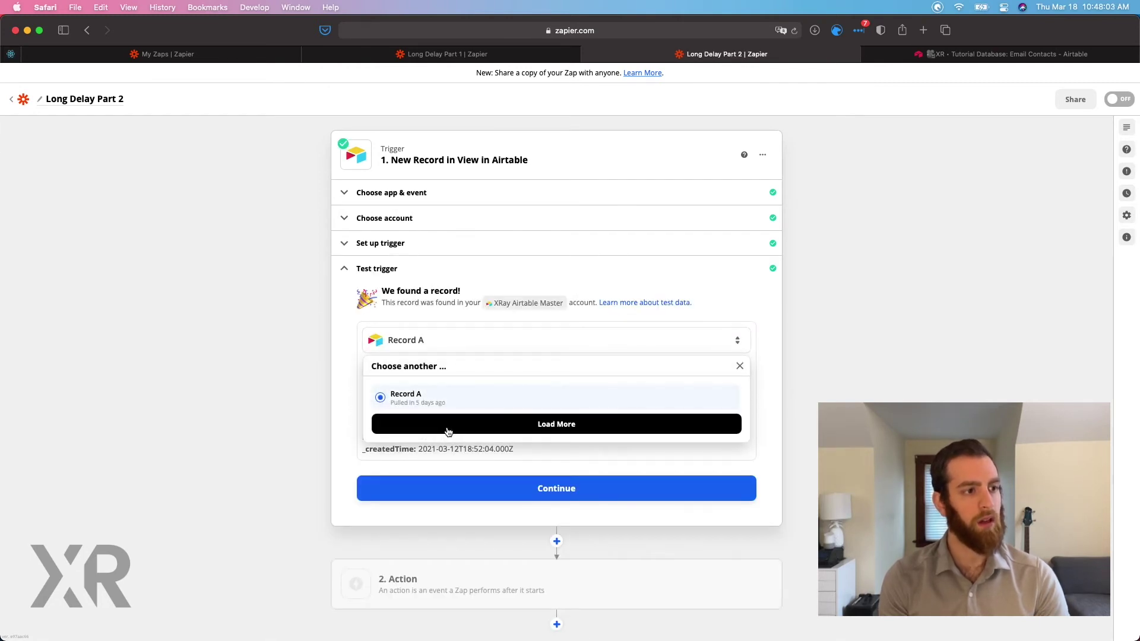
click(447, 426)
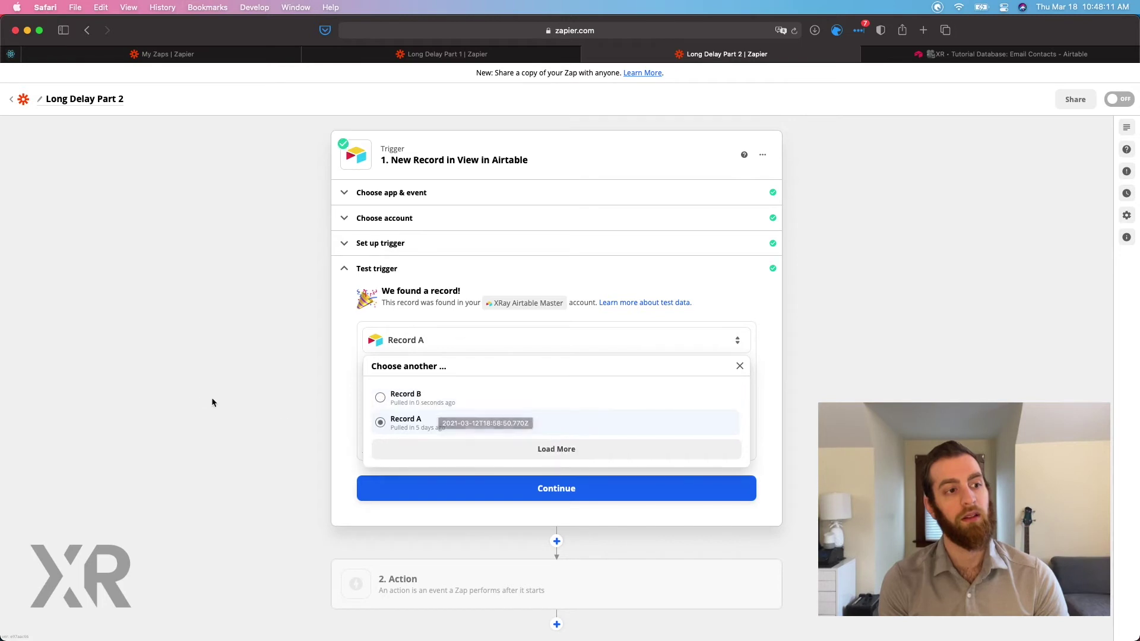
click(454, 406)
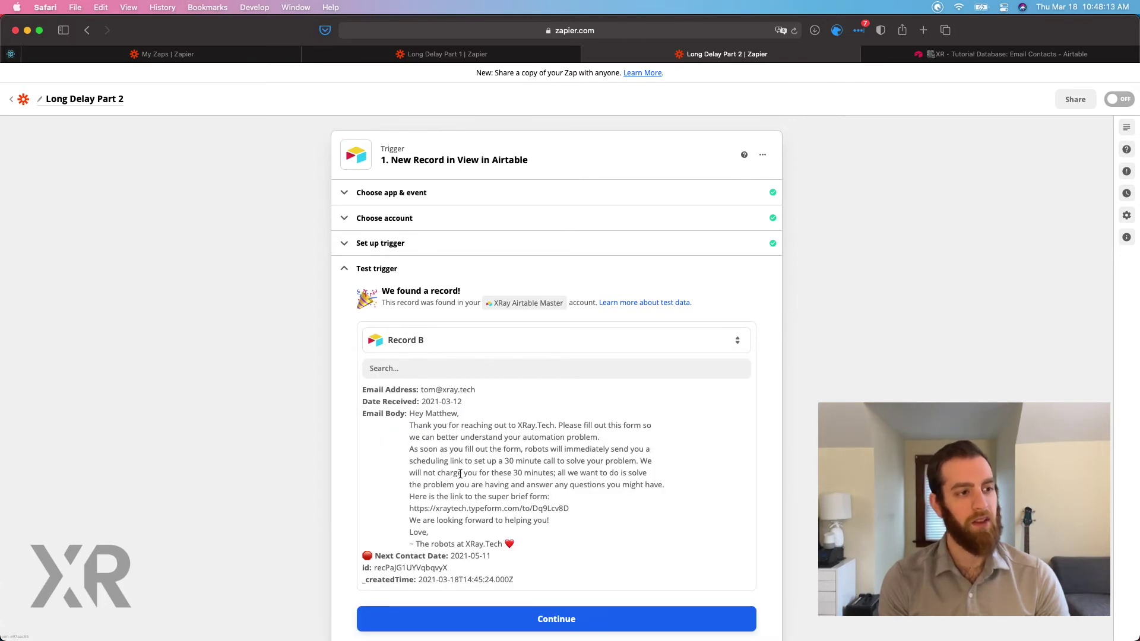
scroll(413, 417, down, 1)
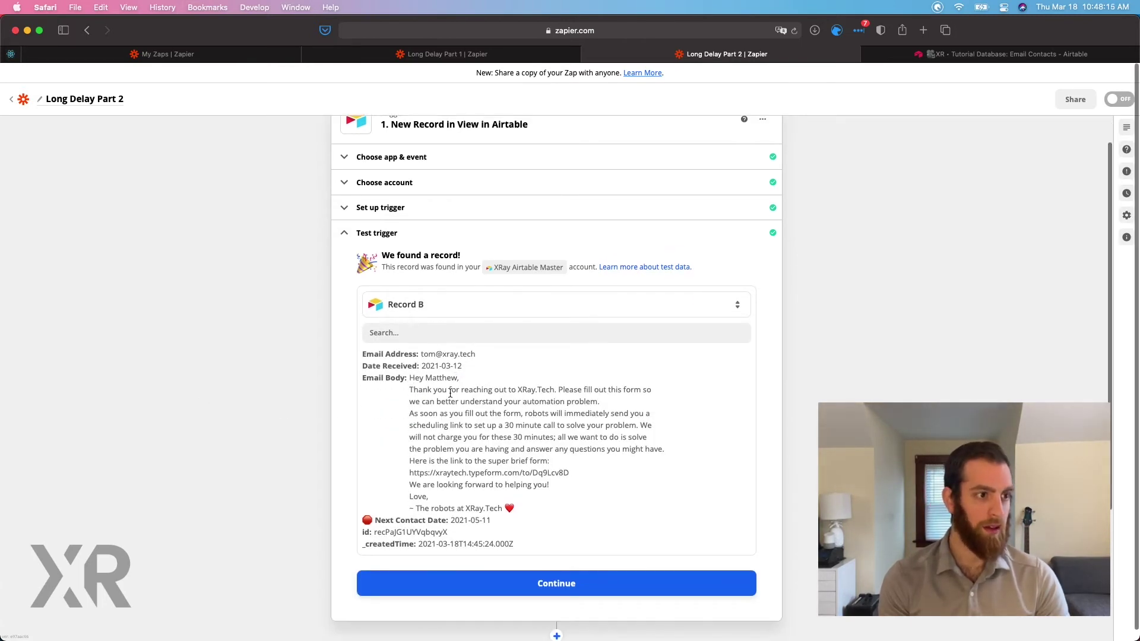
drag(426, 394, 514, 460)
scroll(490, 362, down, 1)
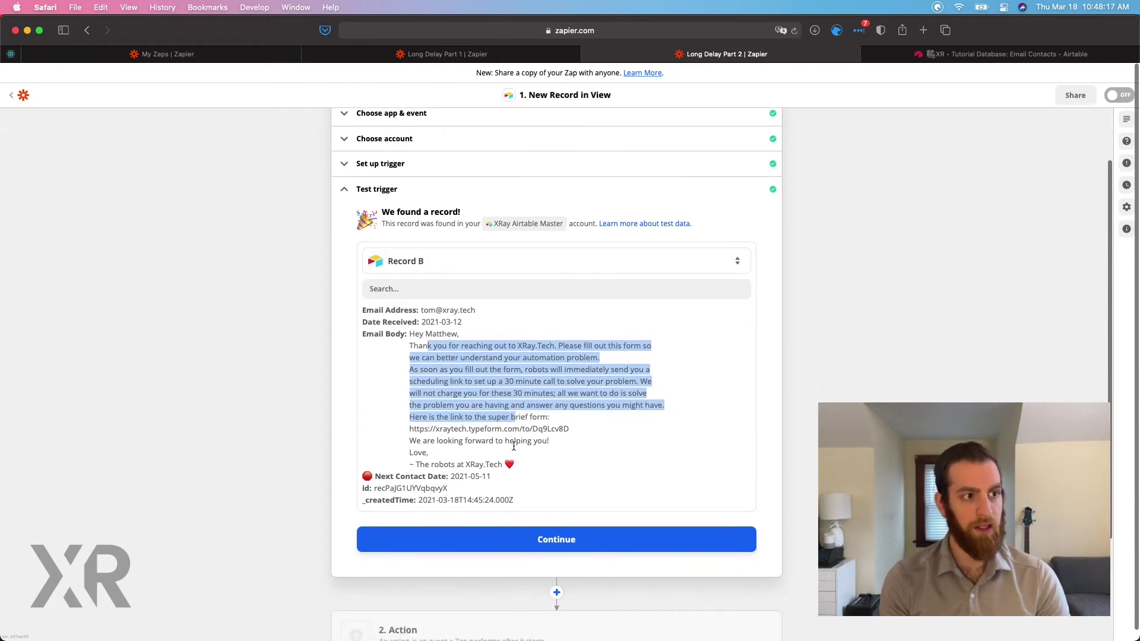
triple_click(446, 322)
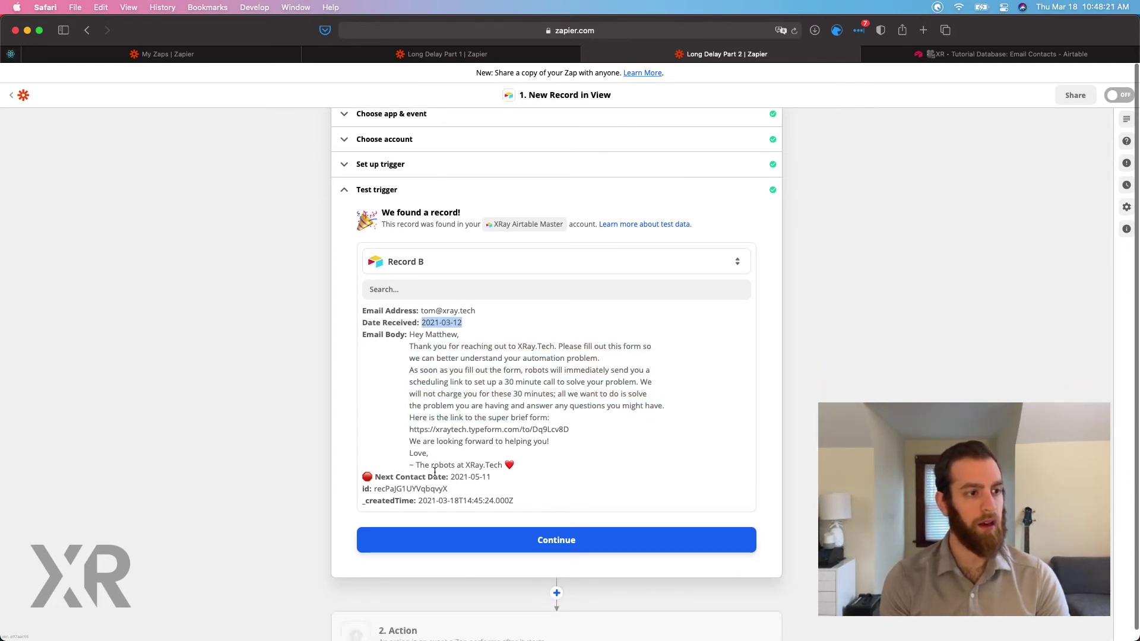
triple_click(464, 477)
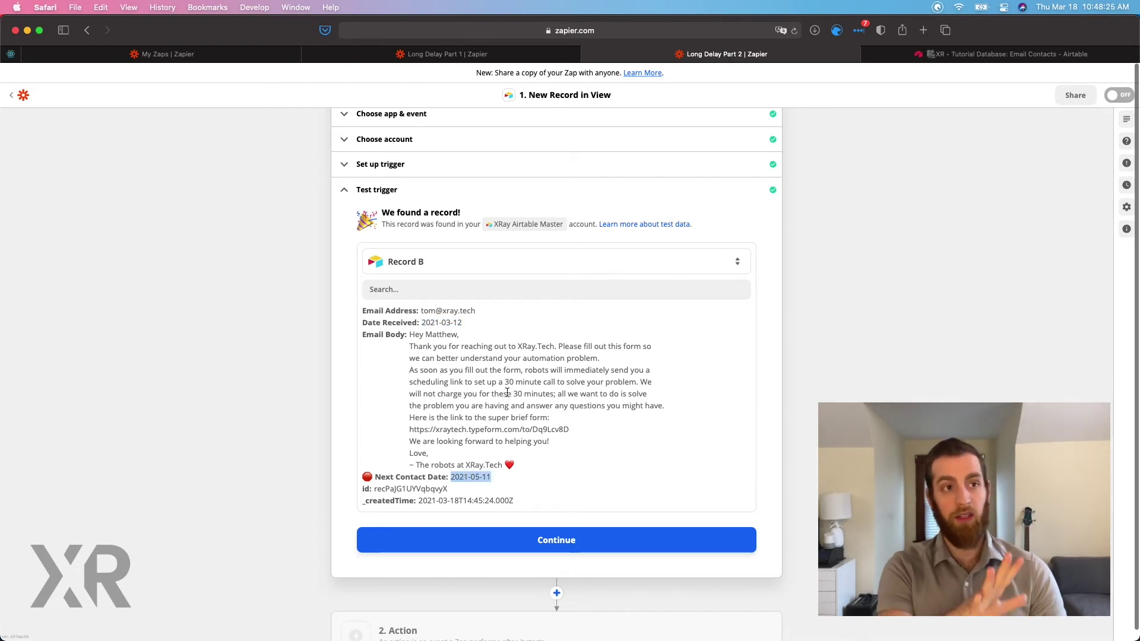
scroll(508, 392, down, 1)
click(1009, 54)
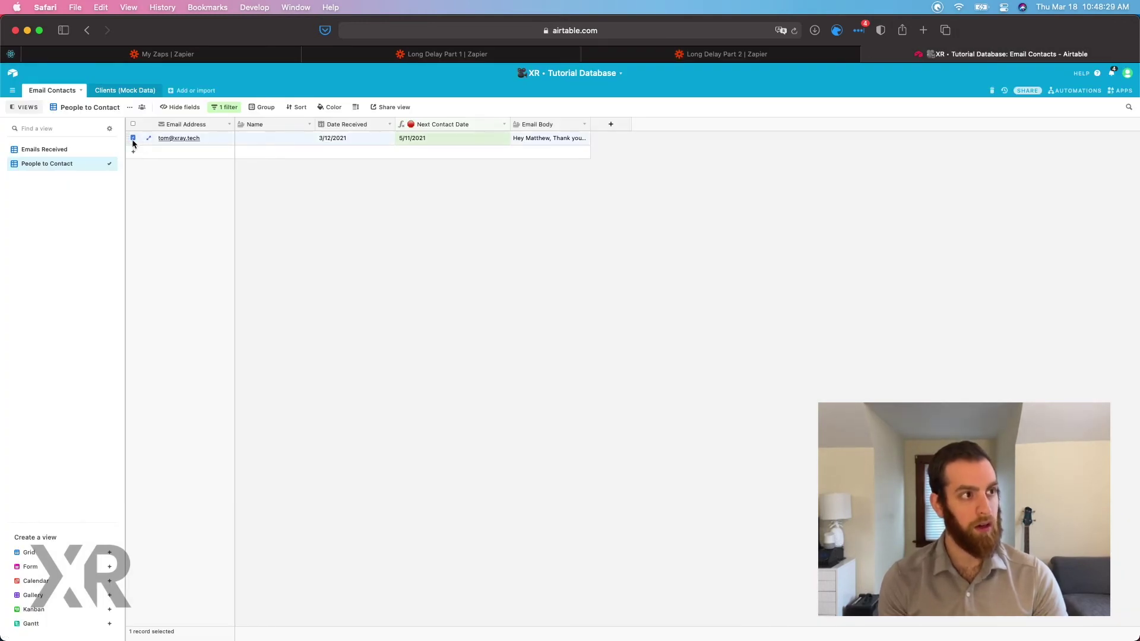
click(751, 51)
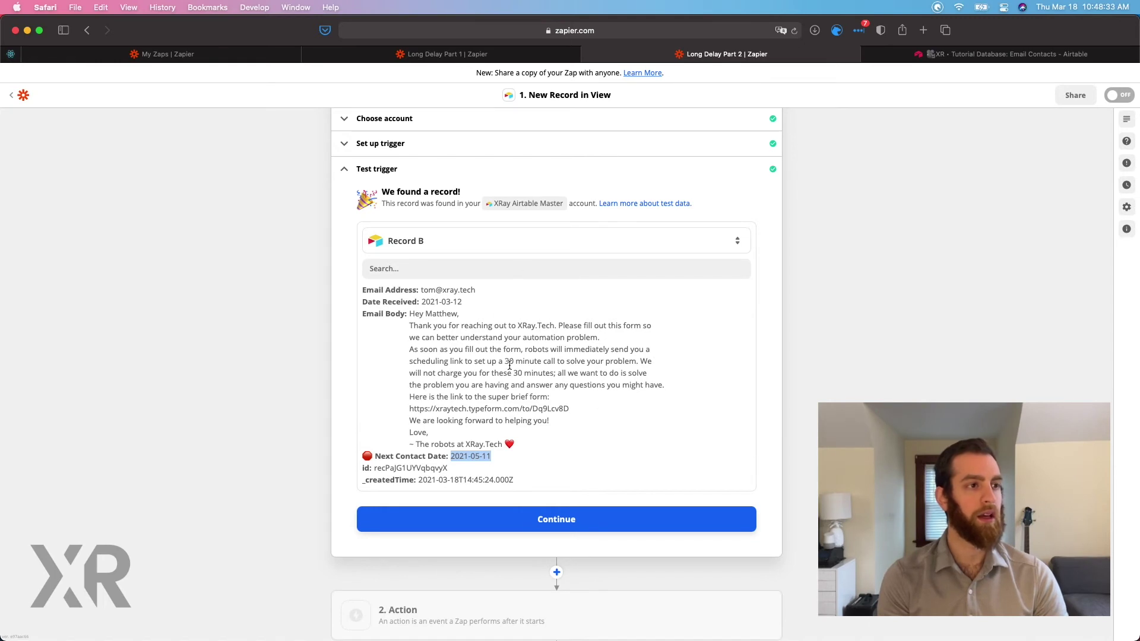
scroll(442, 299, down, 5)
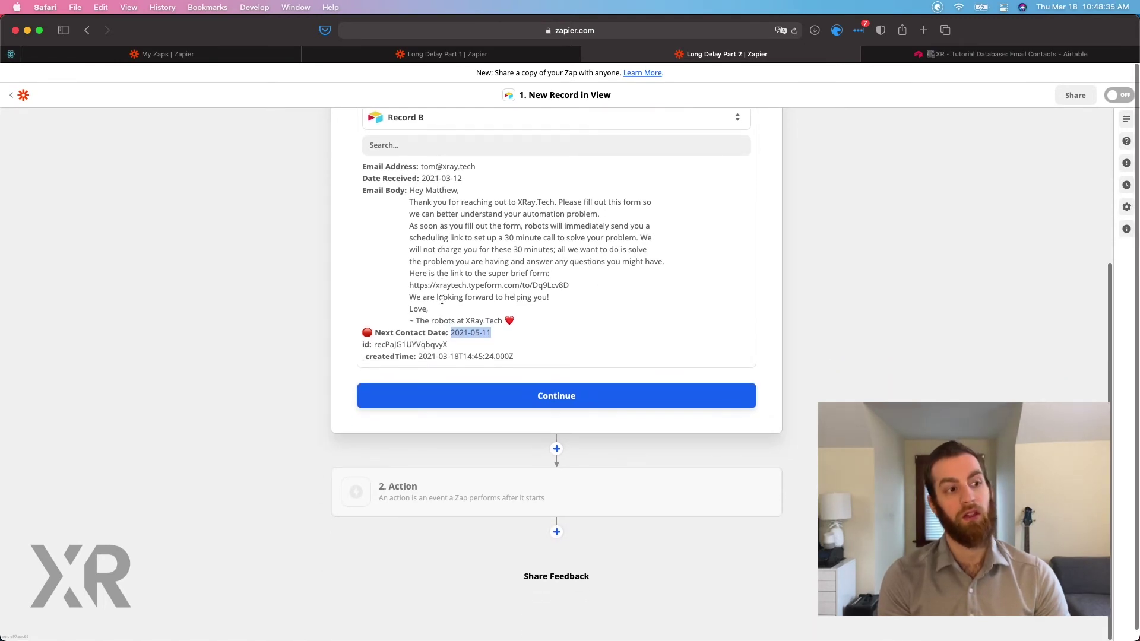
Make the action step Gmail with the Send Email event.
click(453, 482)
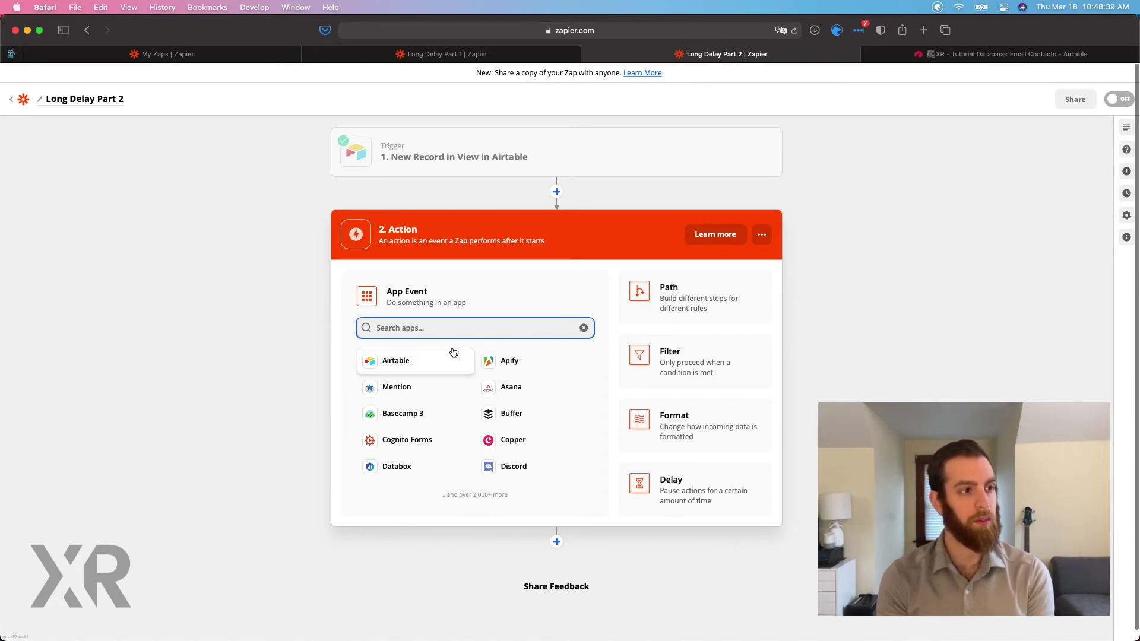
text(gmail)
click(414, 367)
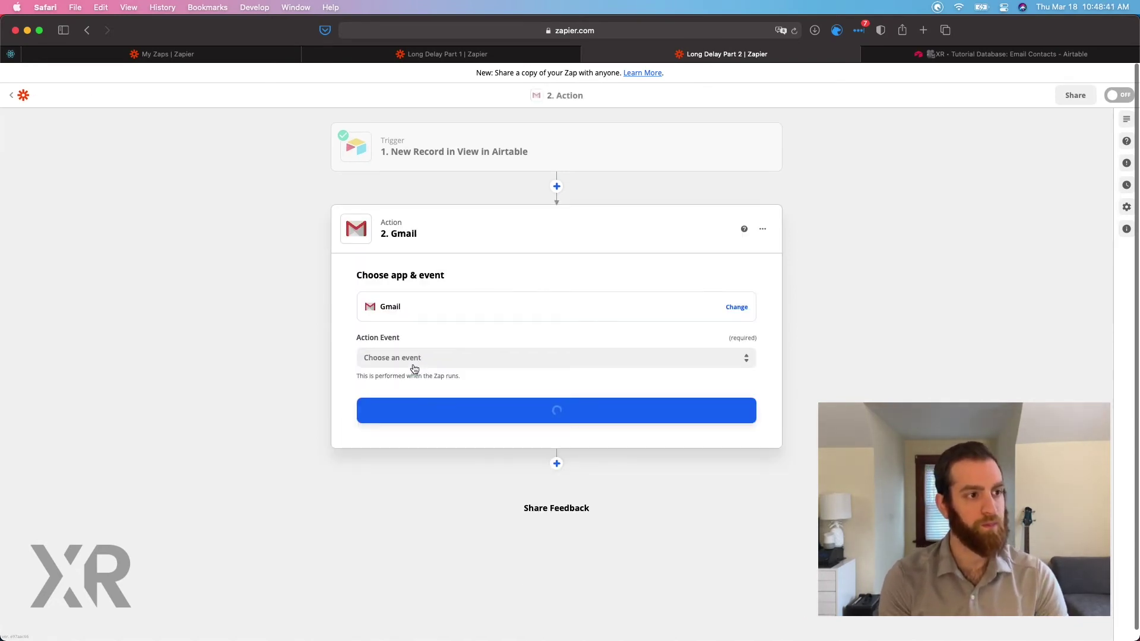
click(413, 357)
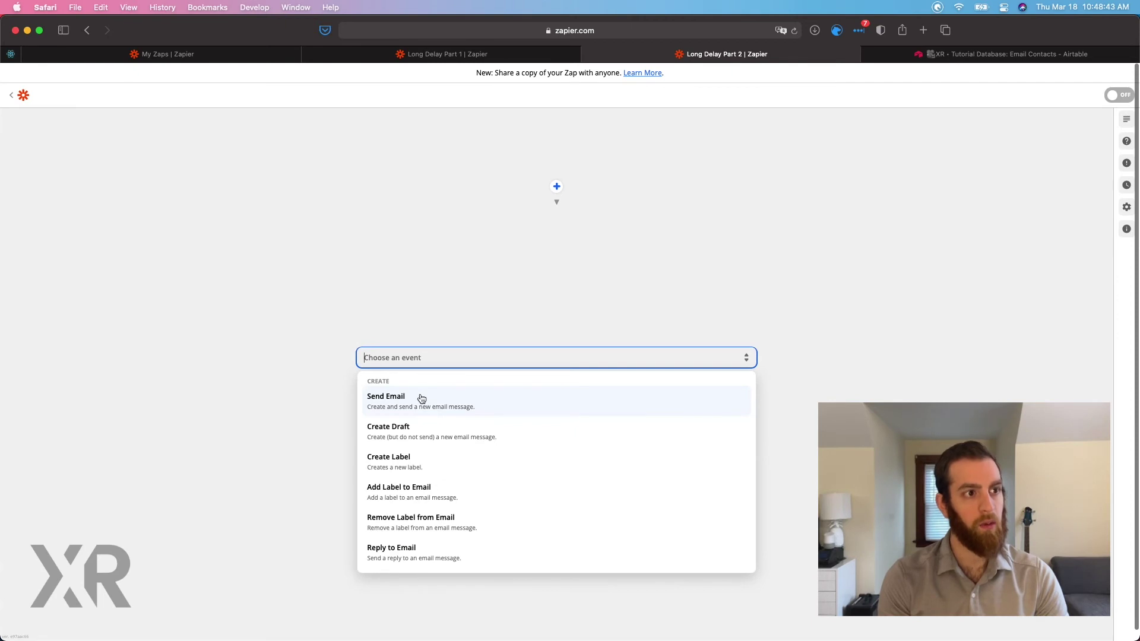
click(421, 398)
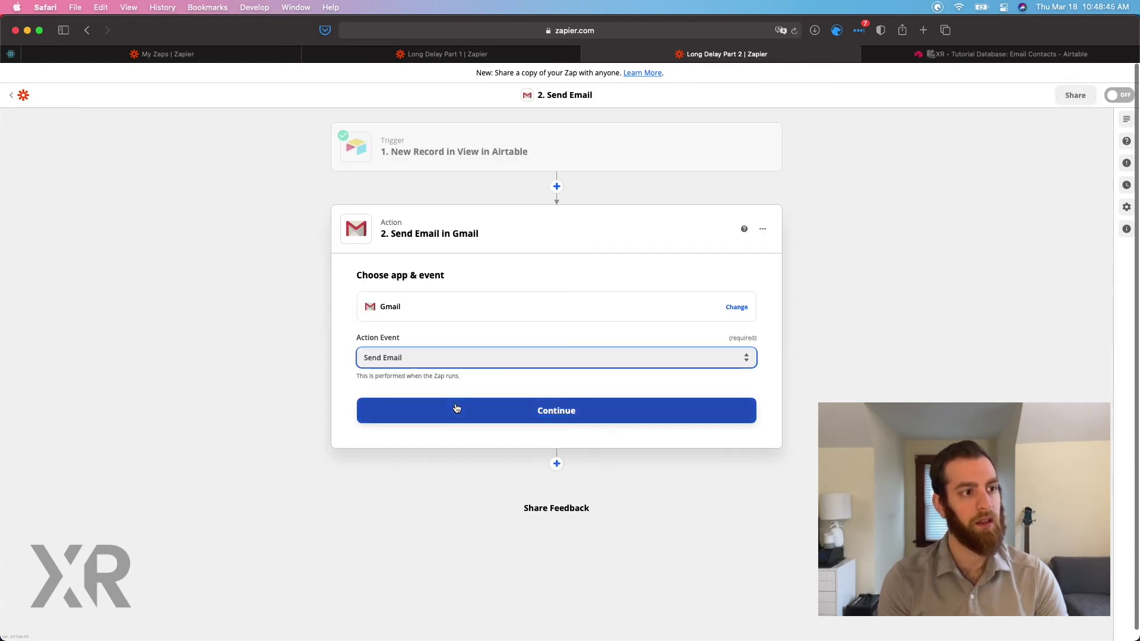
click(454, 408)
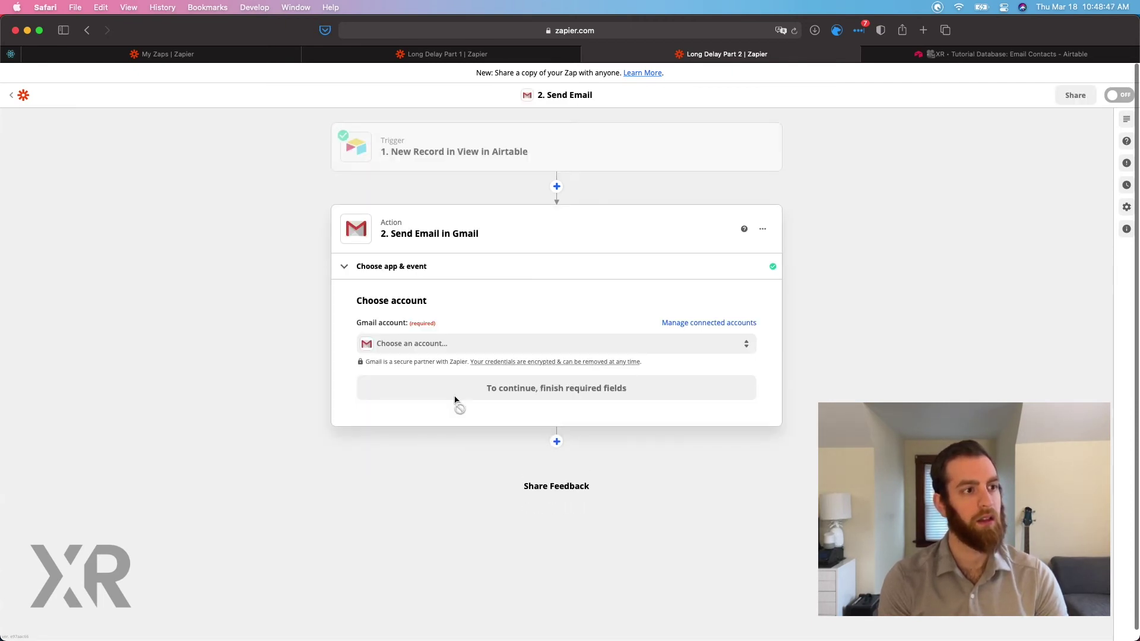
Connect the Gmail account to send from and continue to the email setup form.
click(432, 353)
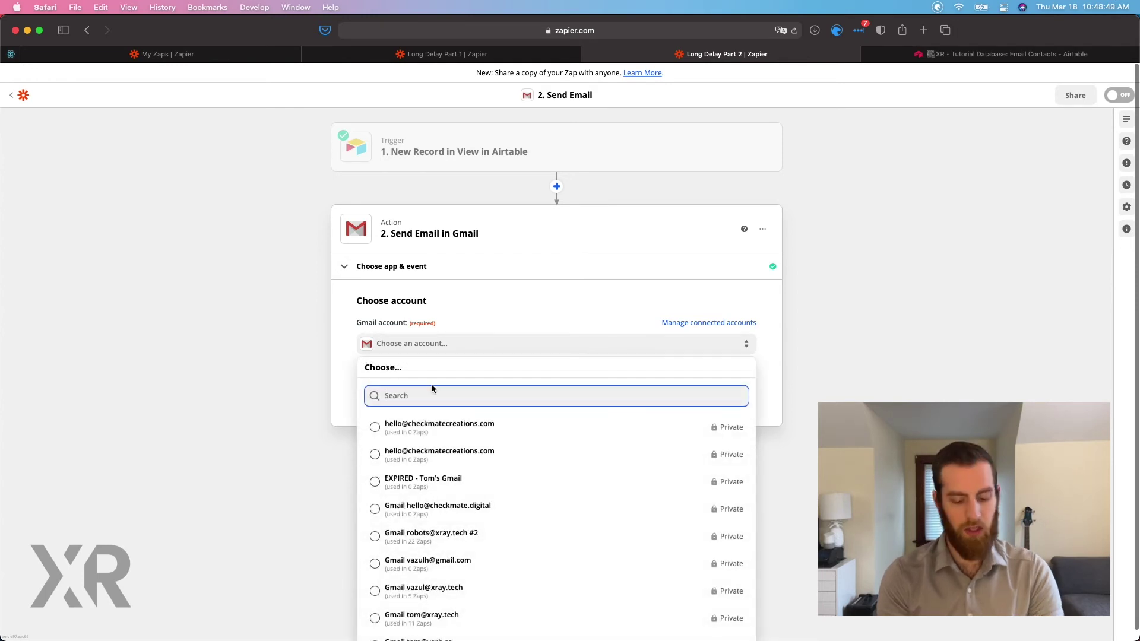
text(tom)
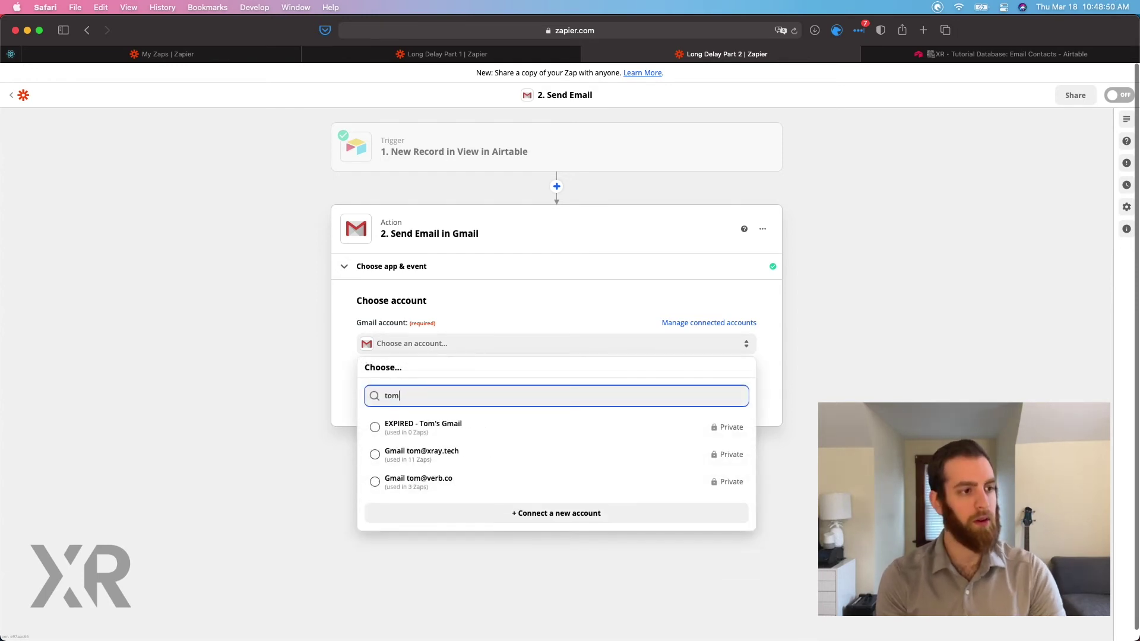
click(436, 463)
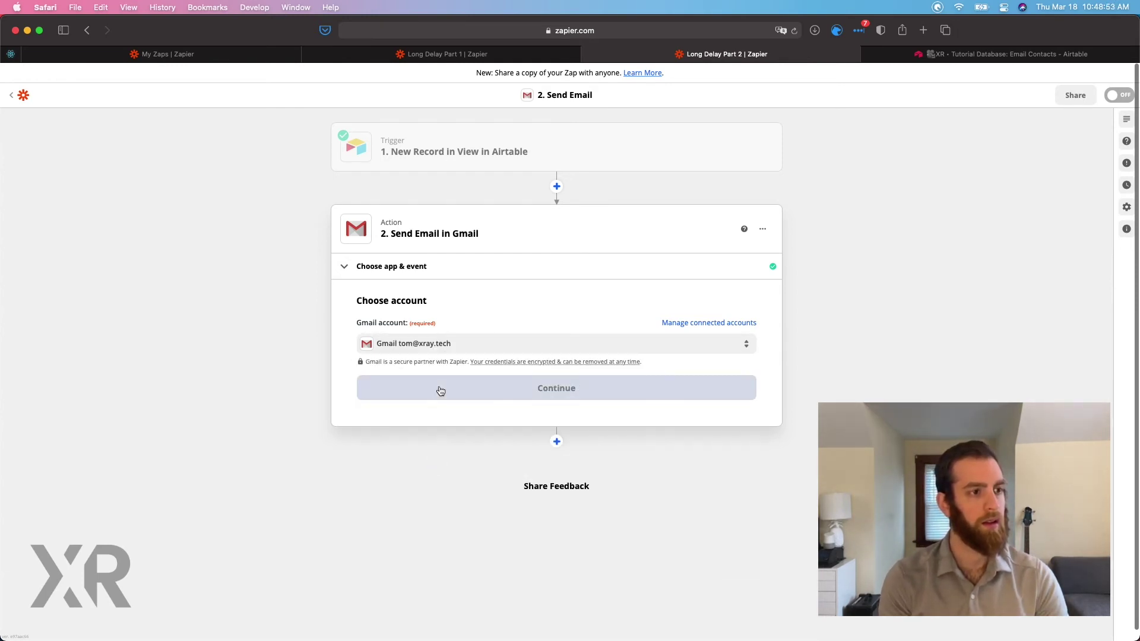
click(440, 391)
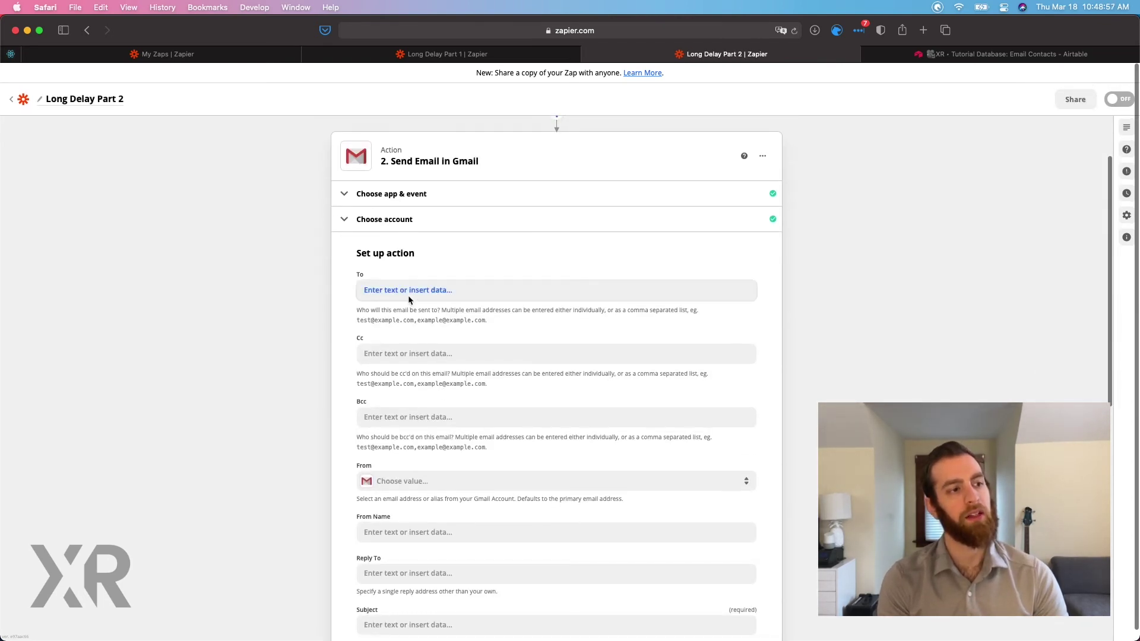
Map the email recipient To field to the Airtable record's Email Address.
click(408, 295)
click(401, 445)
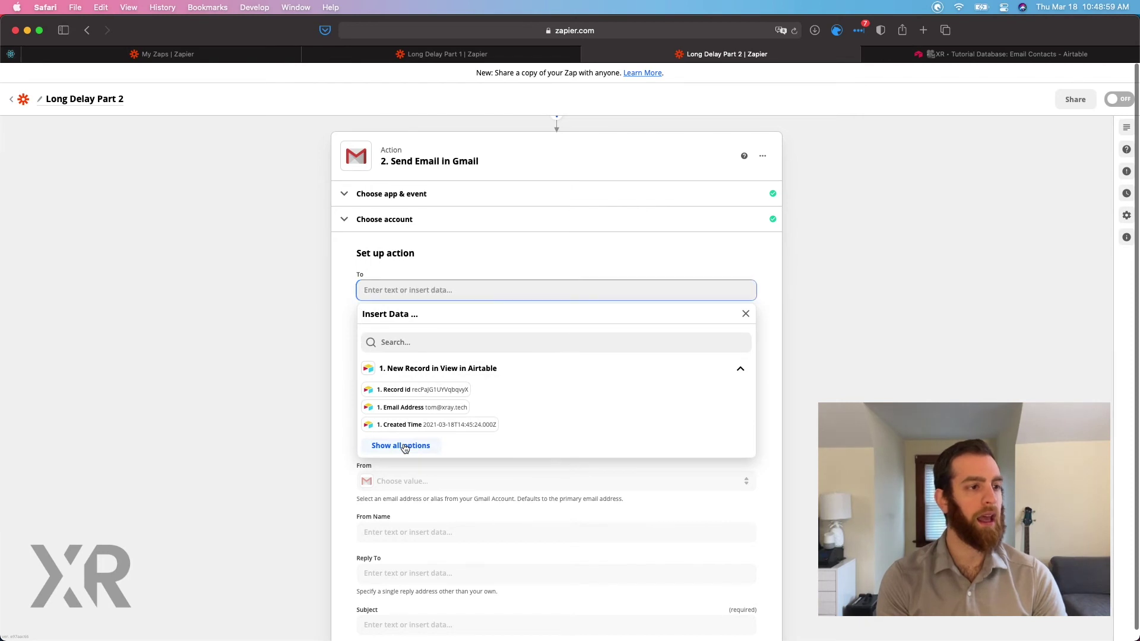
click(406, 406)
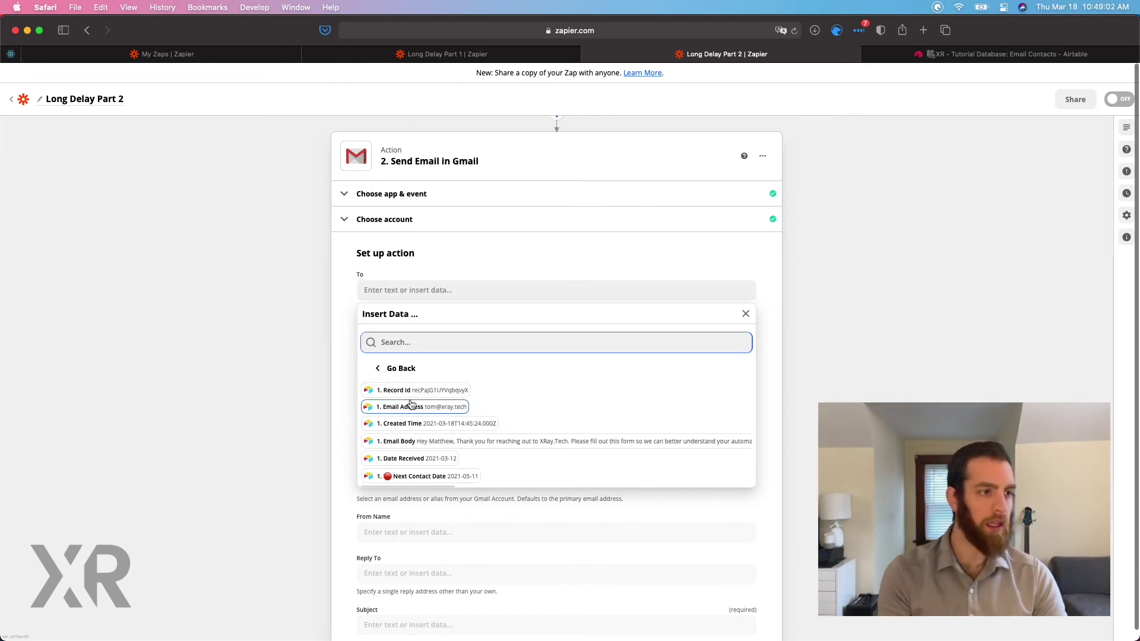
click(342, 357)
scroll(409, 380, down, 5)
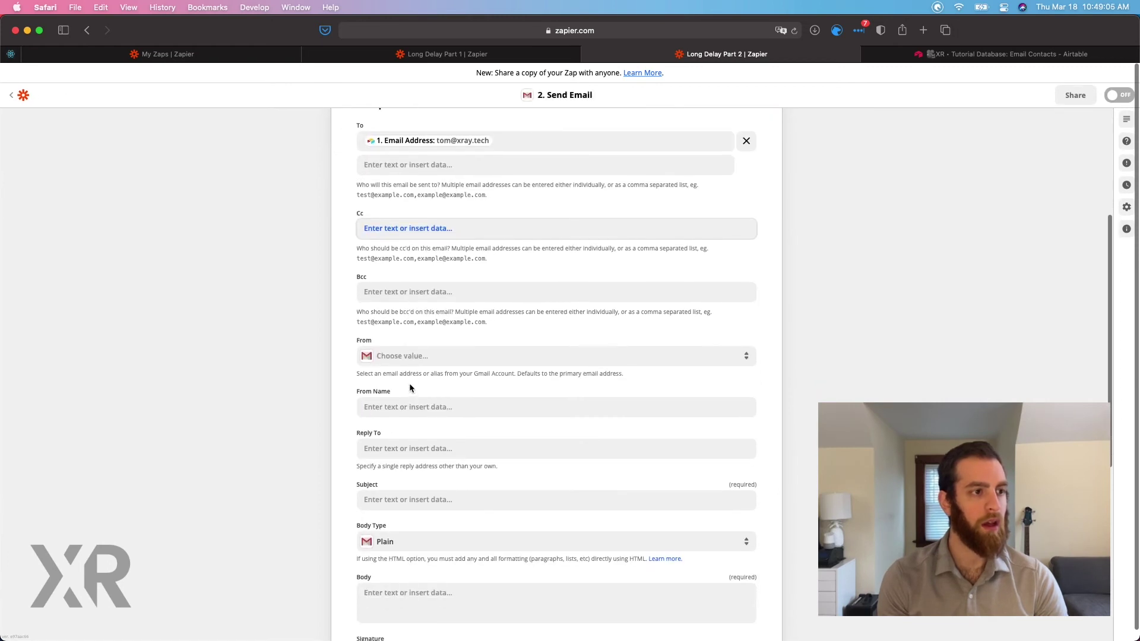
scroll(409, 388, down, 1)
Set the From Name to 'Totorial Me!'.
click(402, 360)
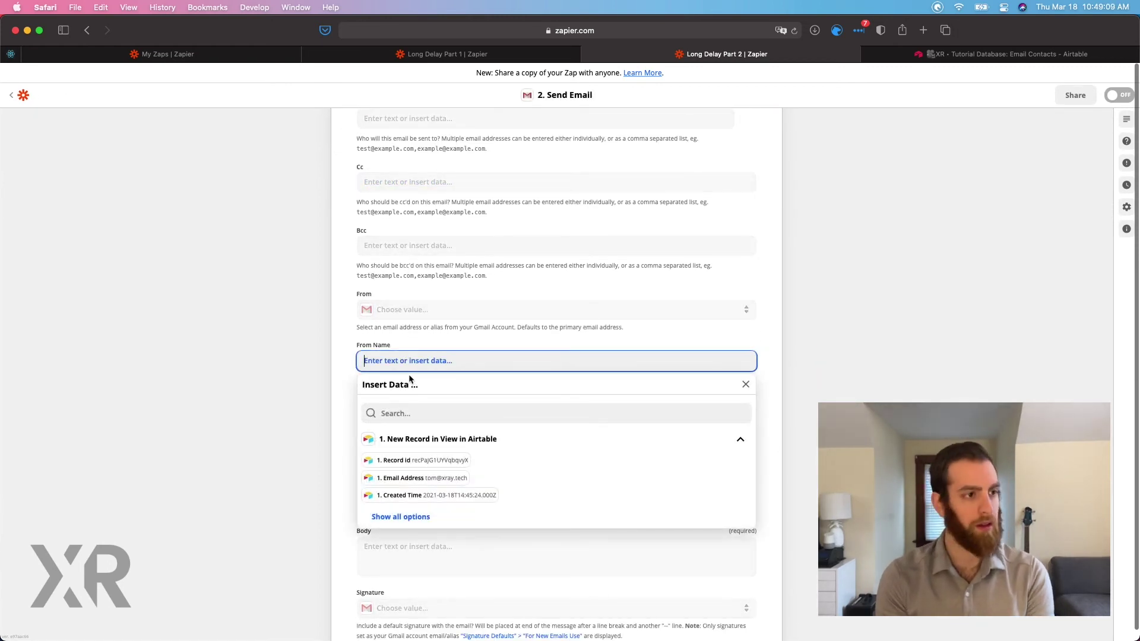
text(Tom)
key(BackSpace)
key(BackSpace)
key(BackSpace)
text(To)
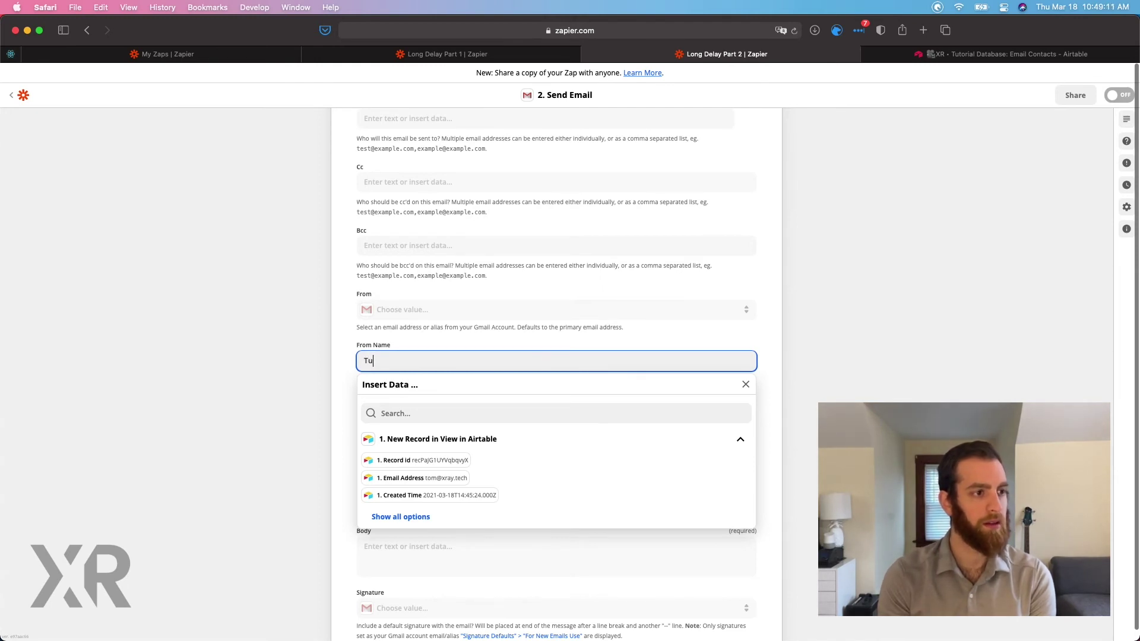
text(torial Me!)
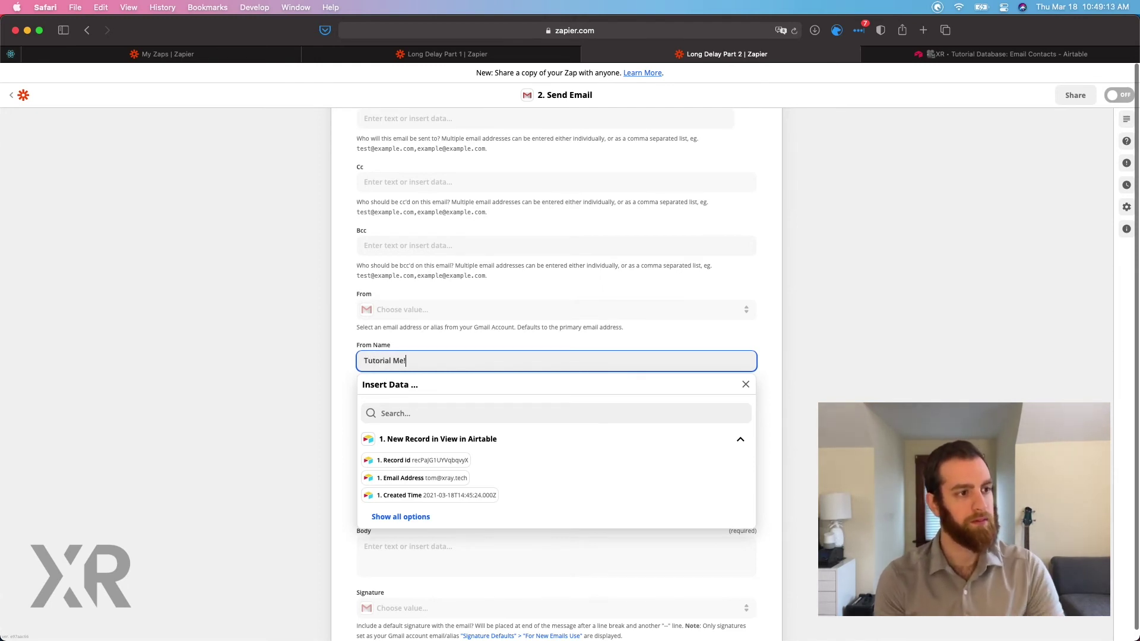
click(335, 365)
scroll(336, 362, down, 5)
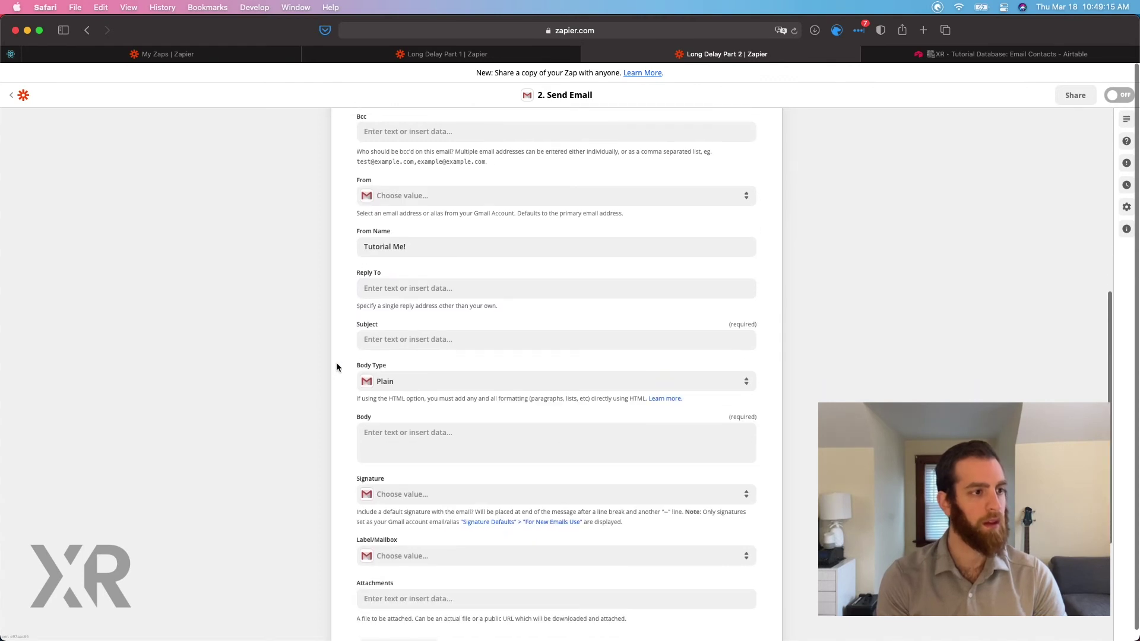
Insert the Airtable Email Body field into the email body.
click(377, 354)
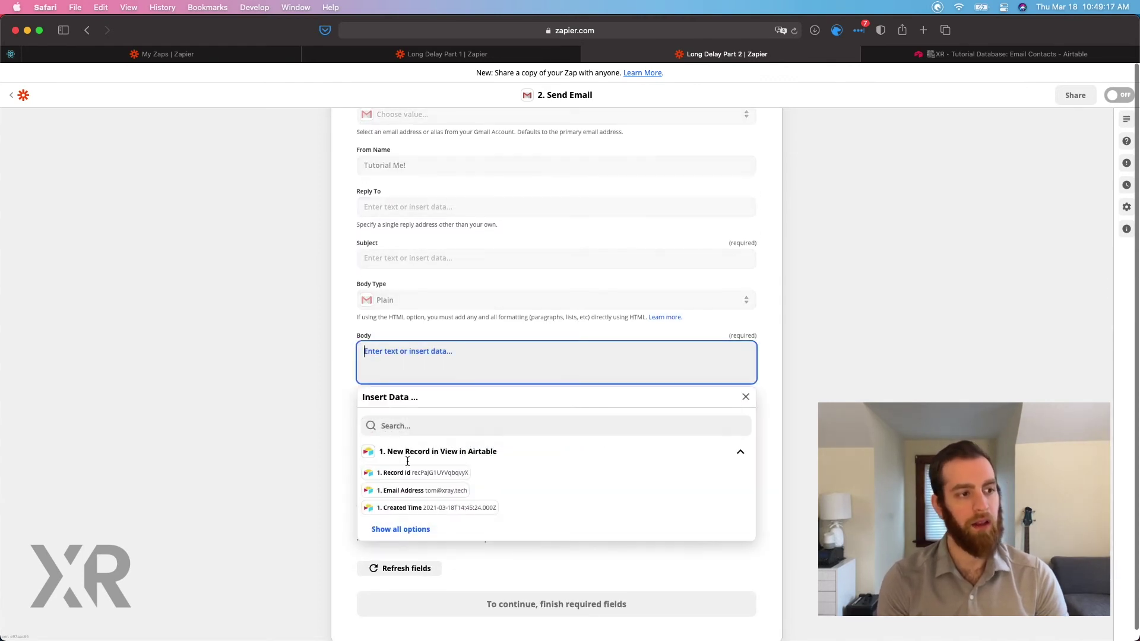
click(402, 528)
click(404, 520)
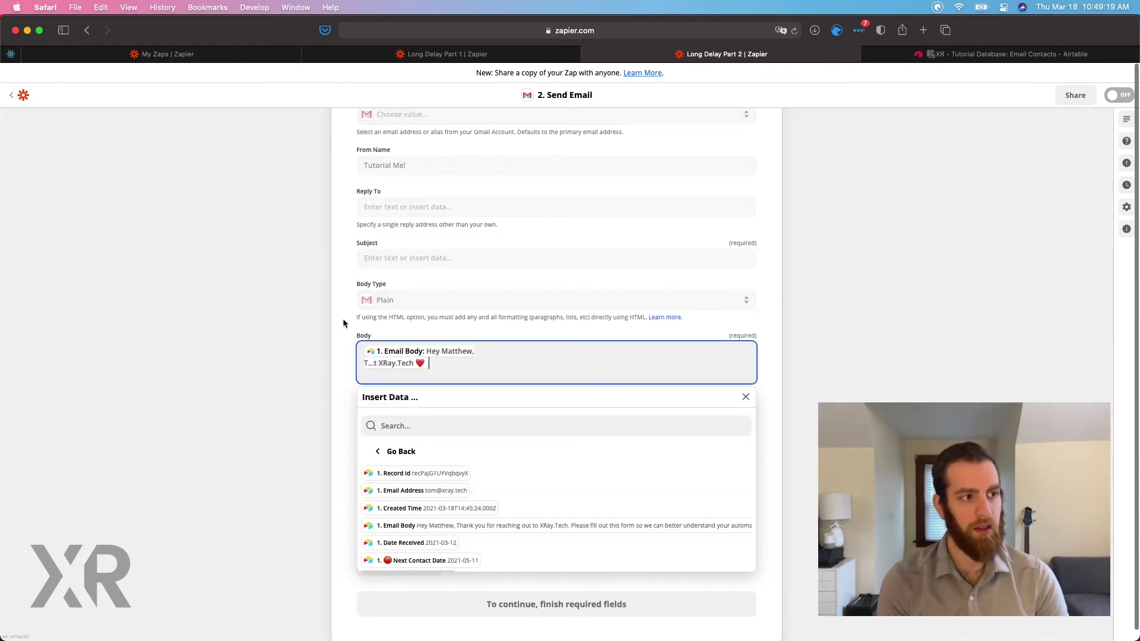
click(332, 313)
scroll(382, 398, down, 3)
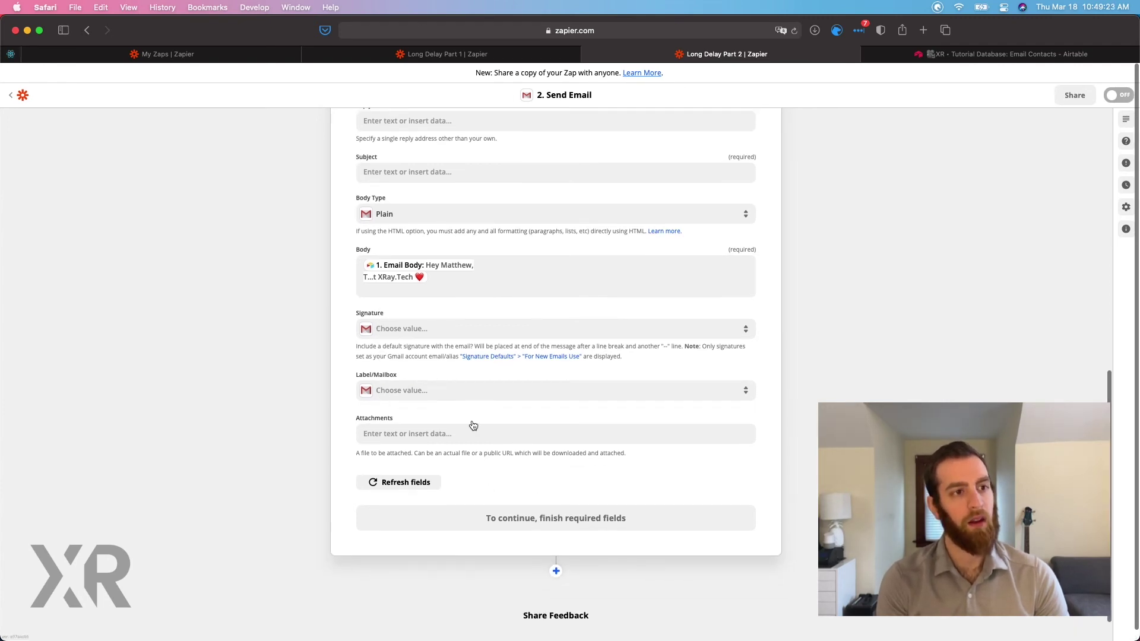
scroll(474, 426, up, 10)
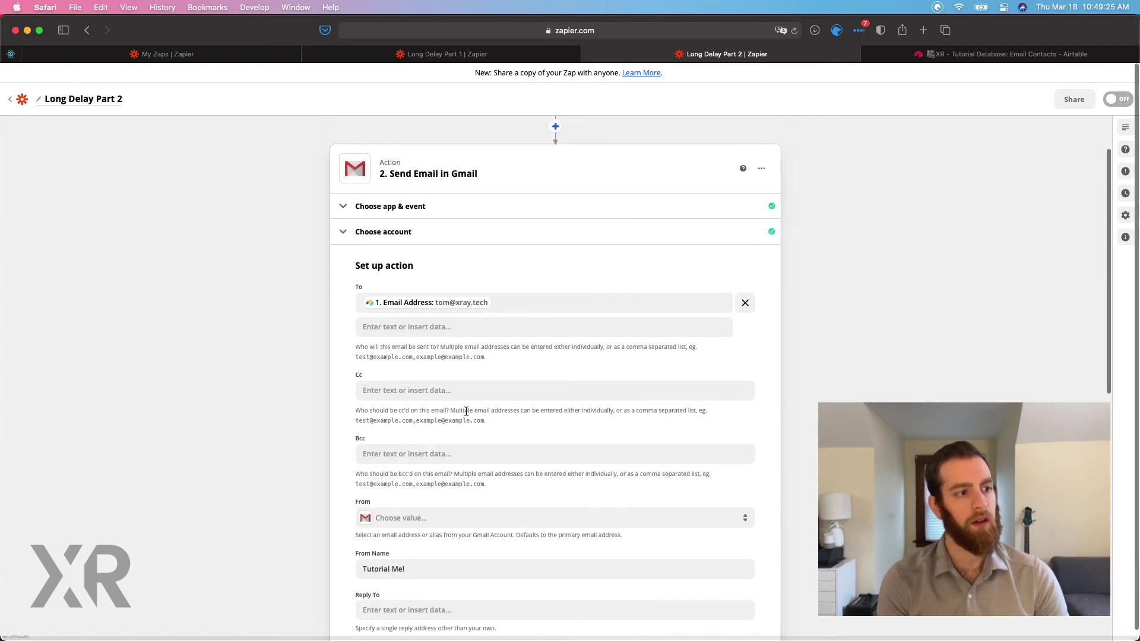
Choose the first listed sender account as the From address.
click(448, 520)
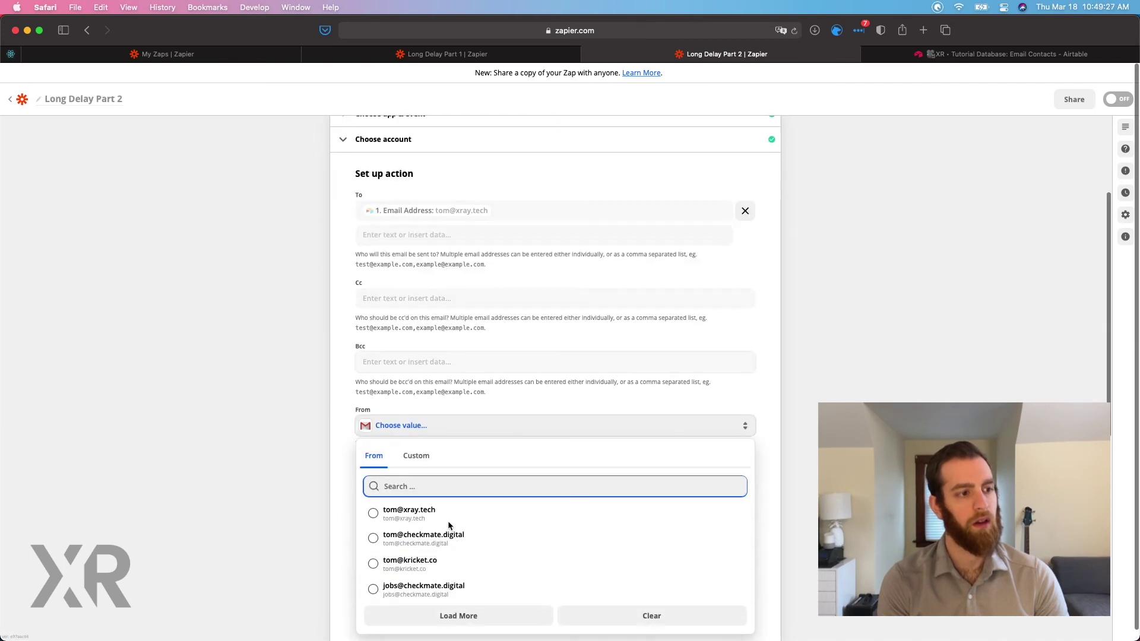
scroll(448, 521, down, 2)
click(416, 465)
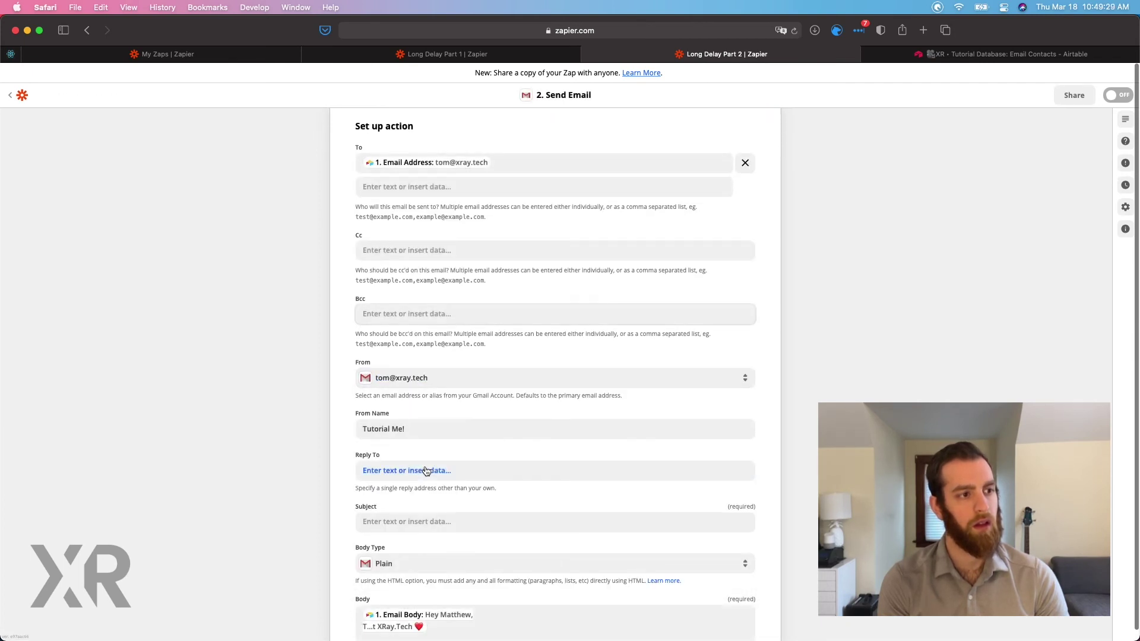
scroll(426, 470, down, 7)
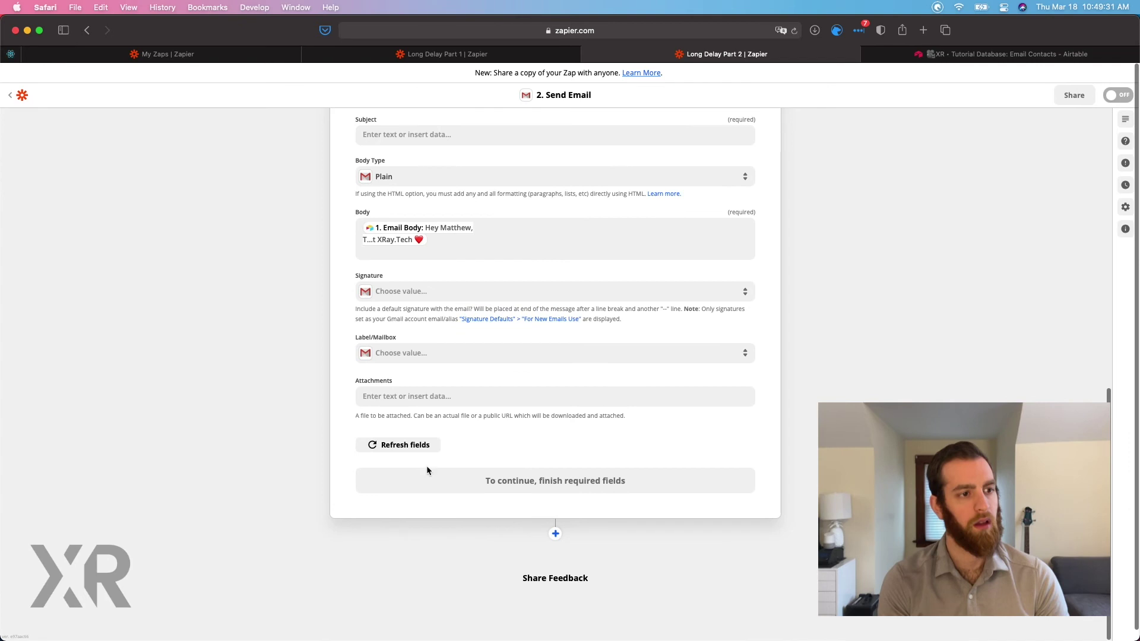
scroll(451, 483, up, 10)
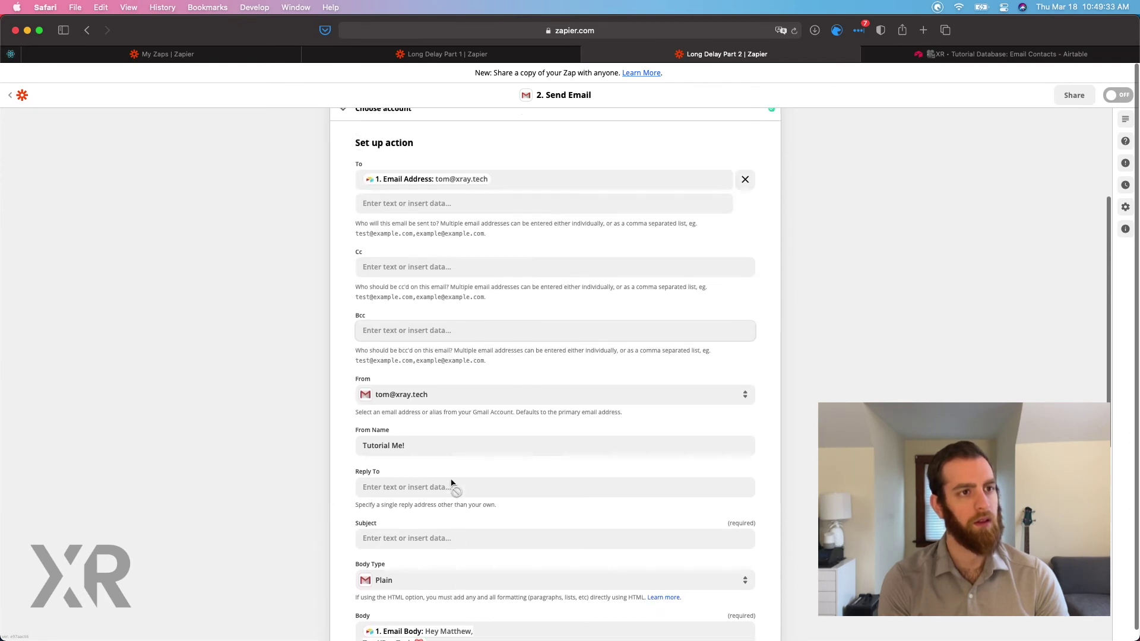
scroll(451, 483, up, 1)
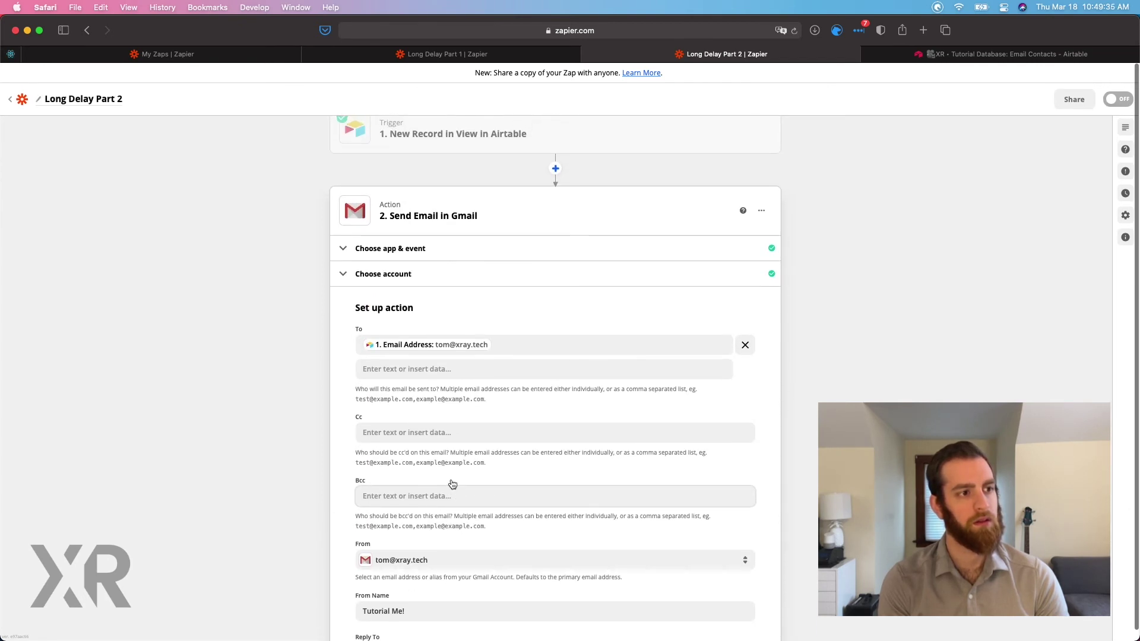
scroll(423, 432, down, 8)
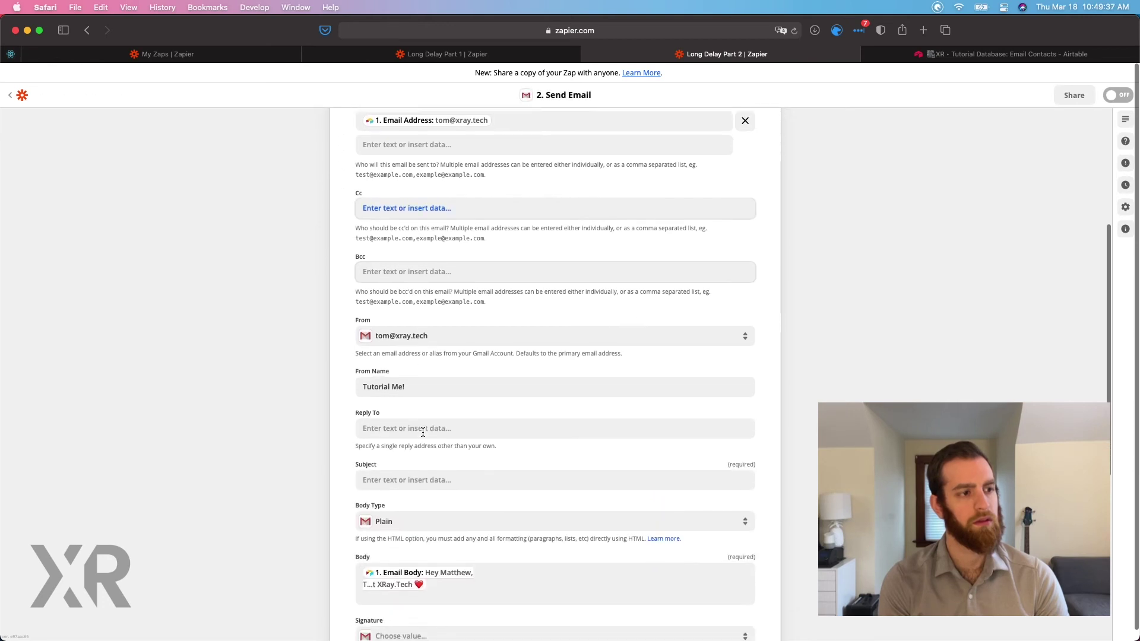
Set the subject to 'Tutorial Example!' and submit the action setup.
click(422, 432)
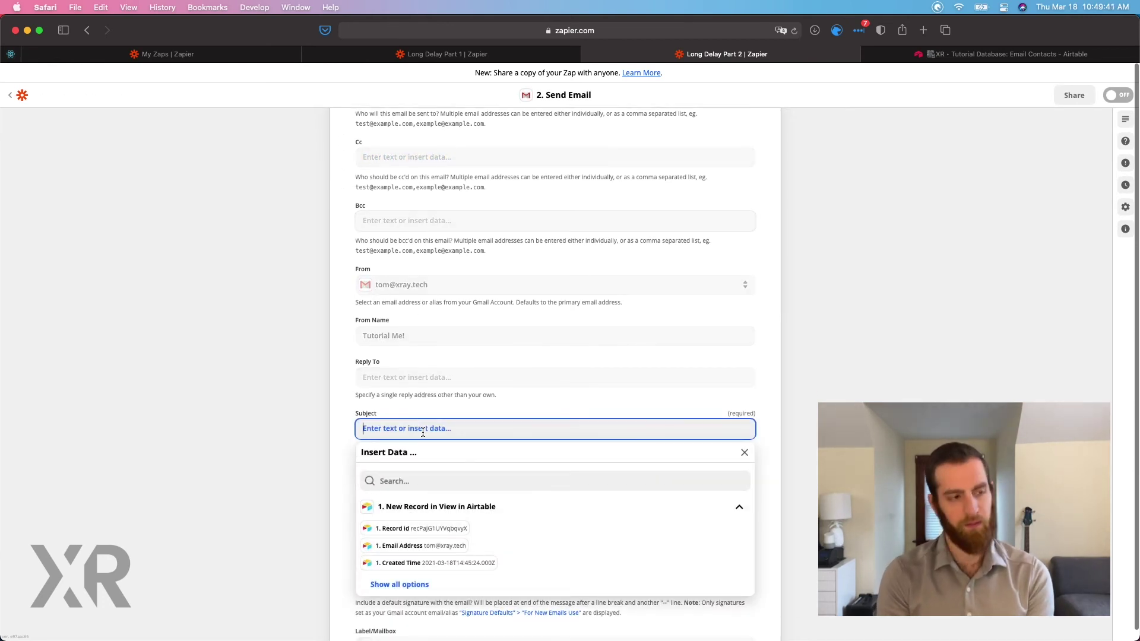
text(Tutorial Example!)
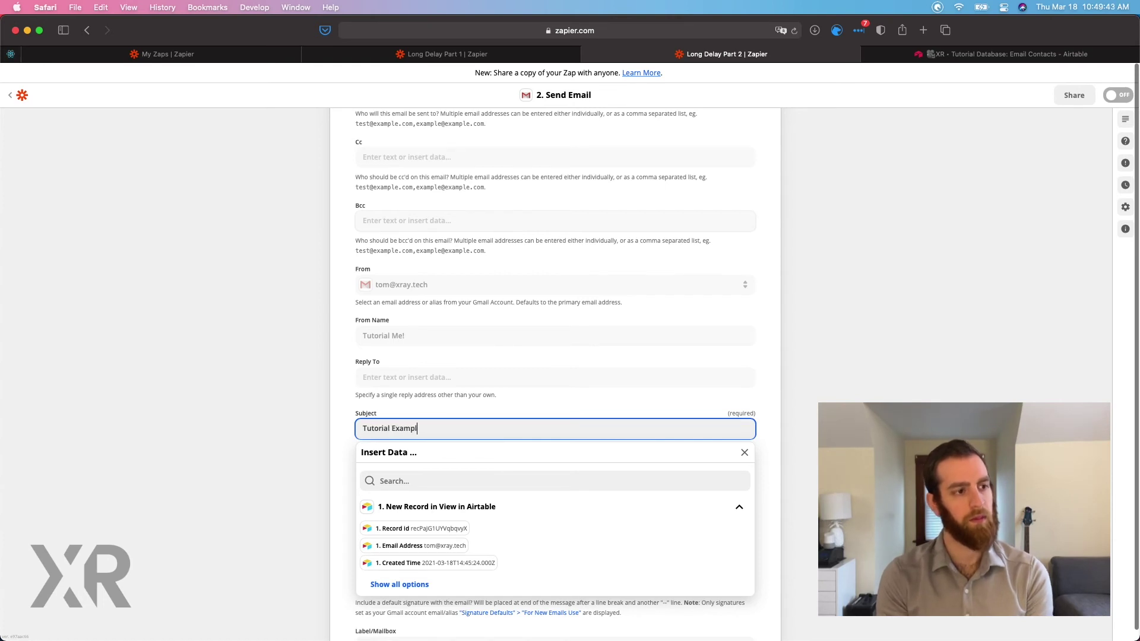
click(654, 399)
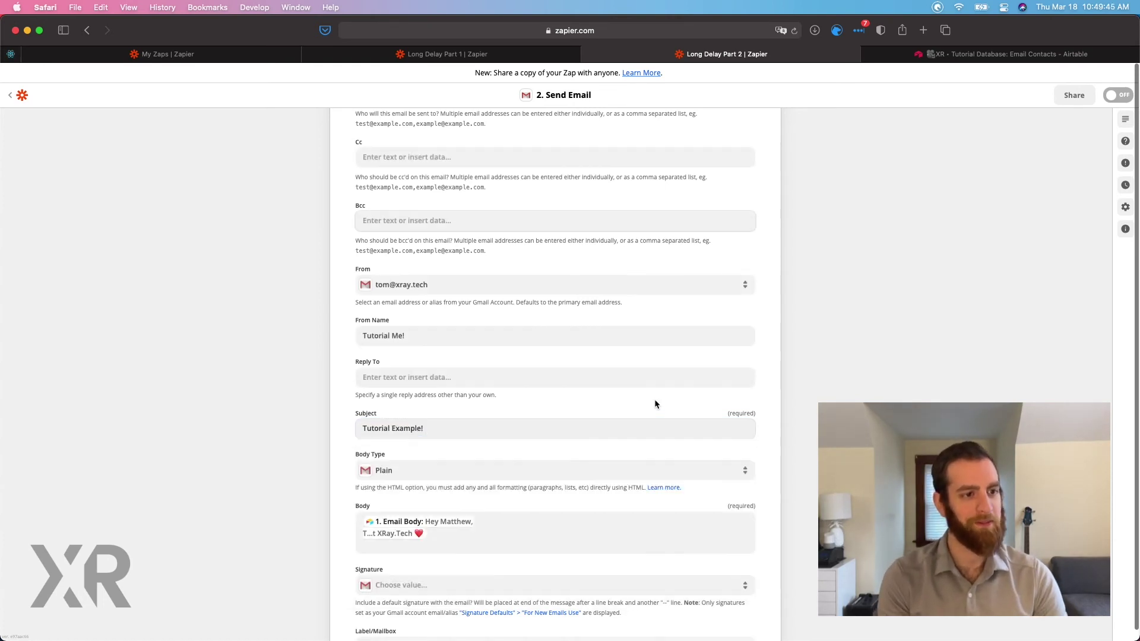
scroll(654, 399, down, 10)
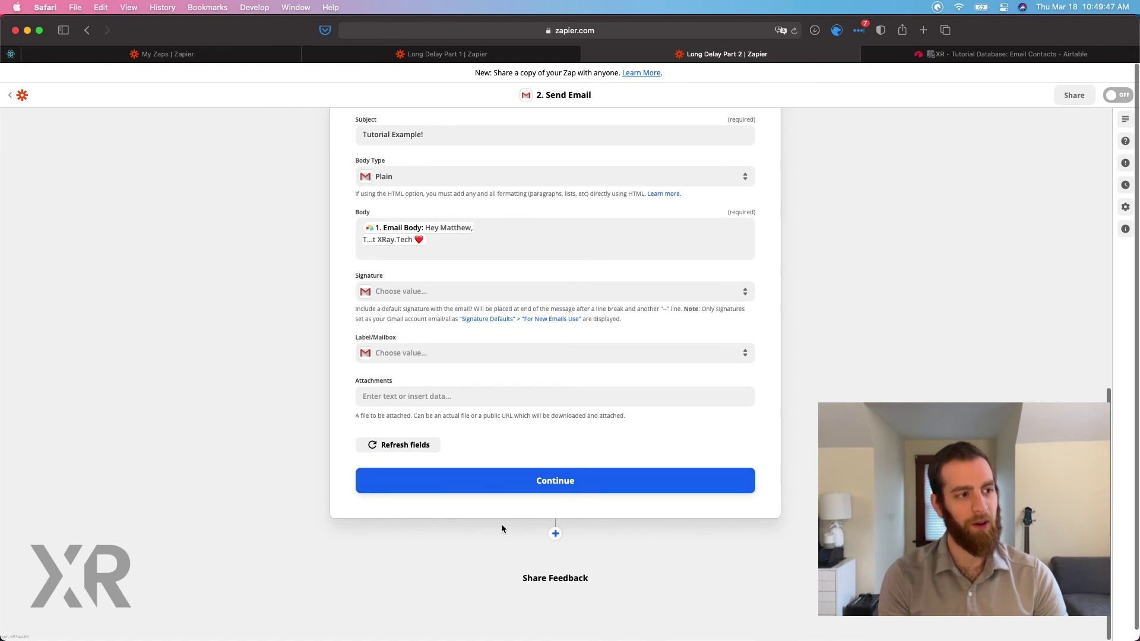
click(512, 479)
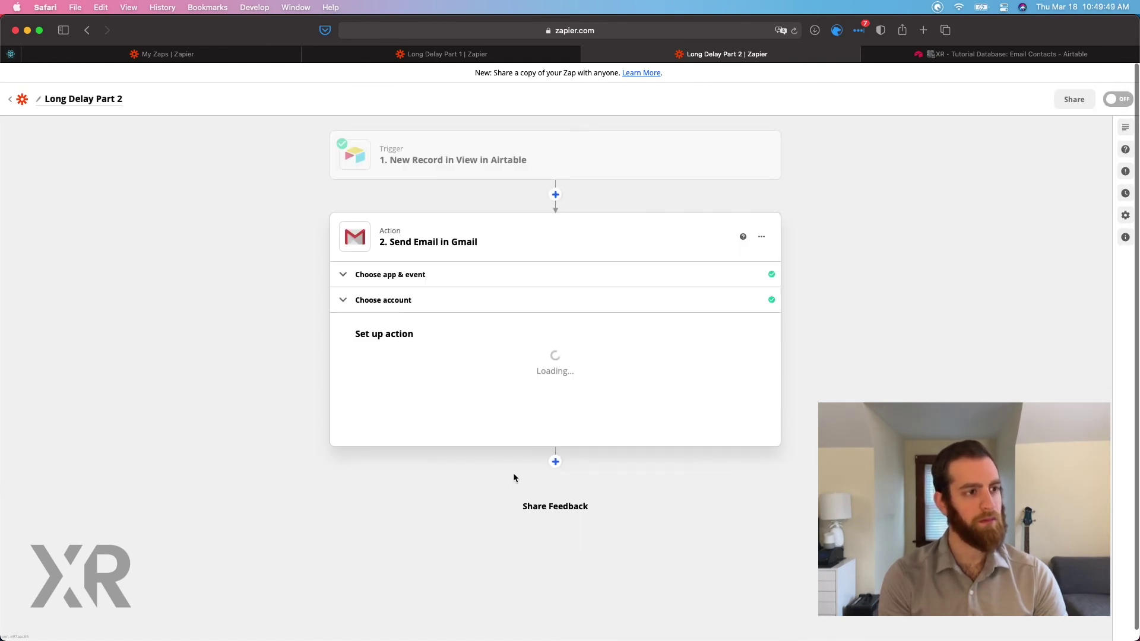
Test the Gmail Send Email action so a sample email sends, then expand the Airtable trigger.
scroll(503, 407, down, 10)
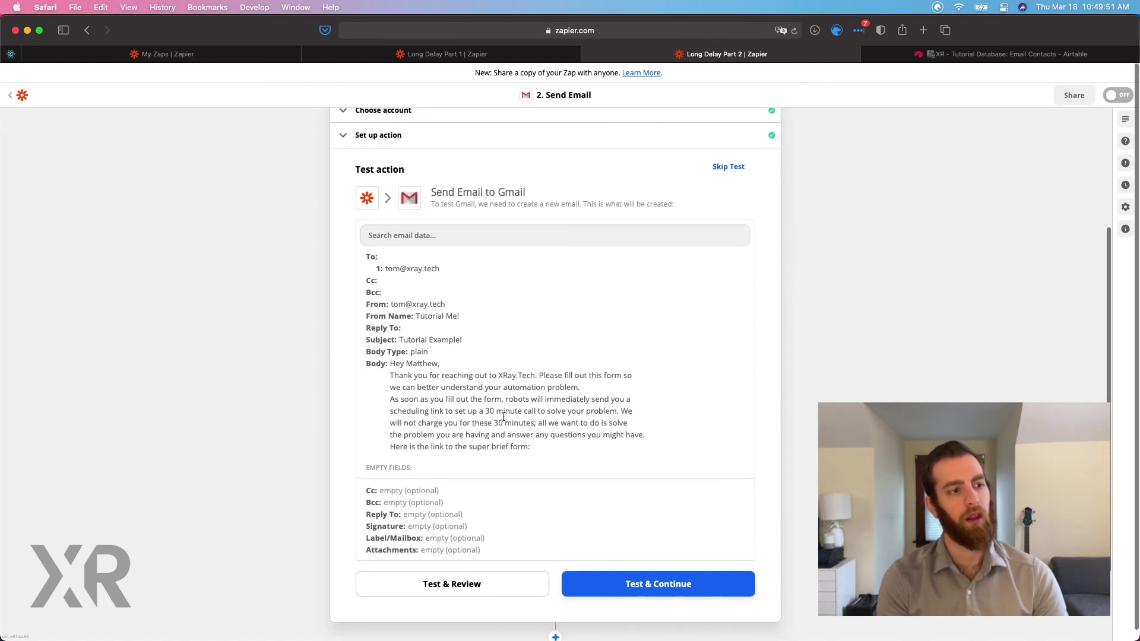
click(480, 539)
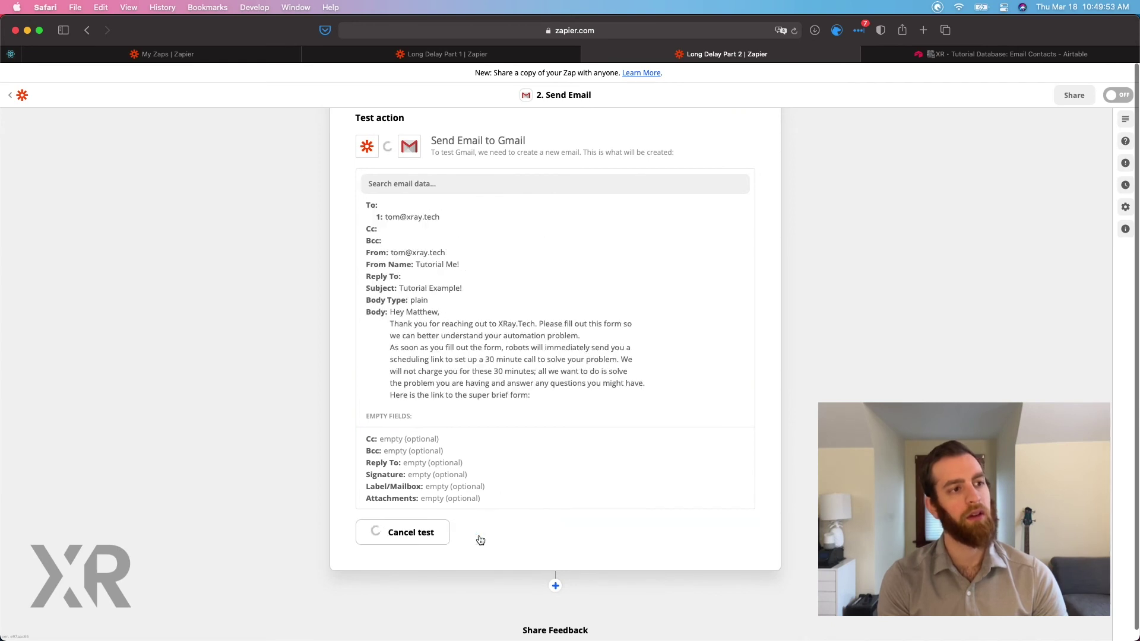
scroll(479, 534, up, 1)
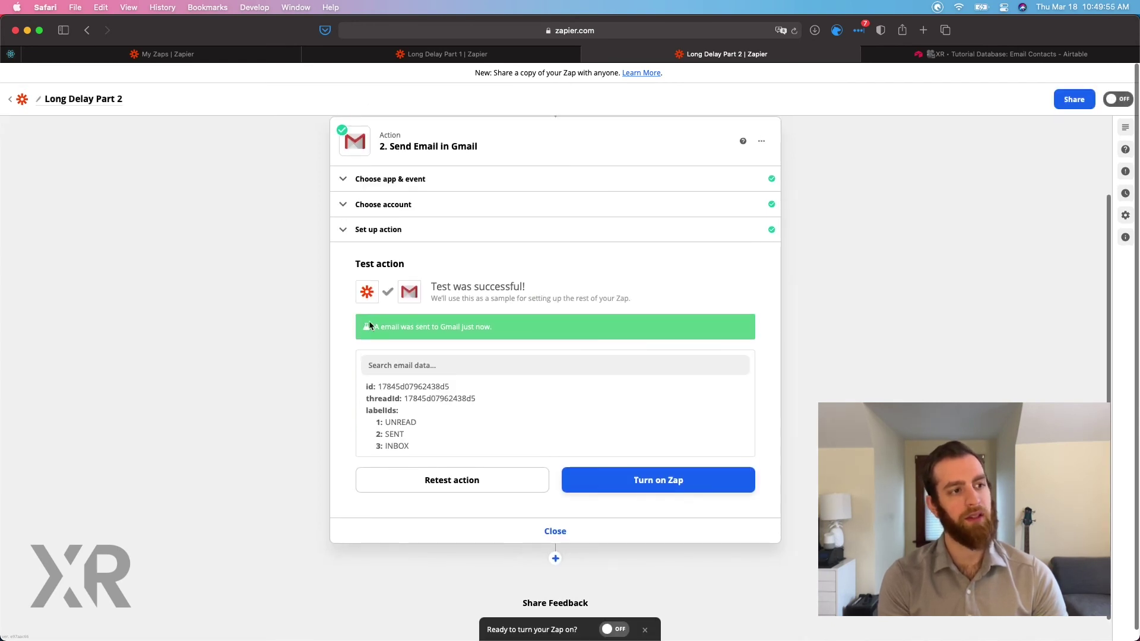
drag(368, 324, 548, 339)
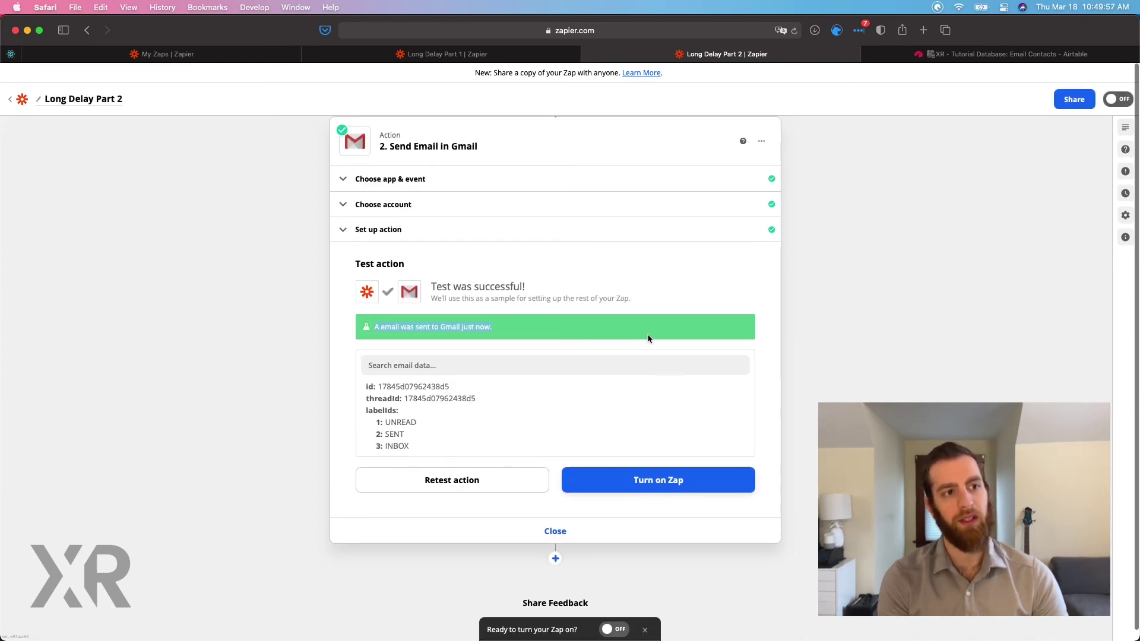
scroll(846, 322, up, 3)
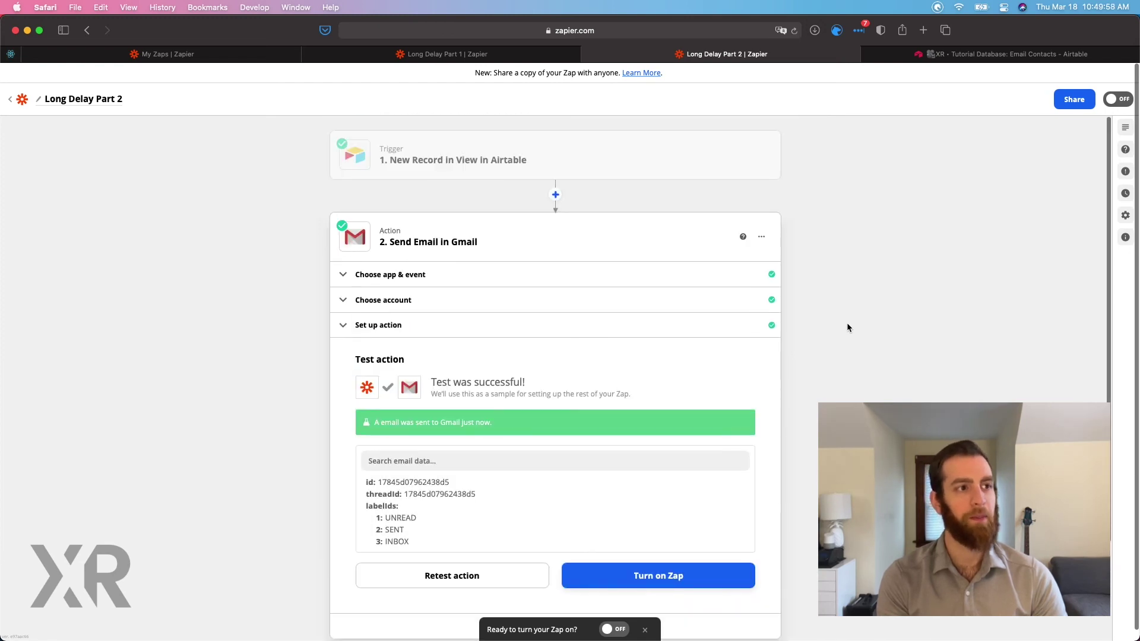
click(527, 162)
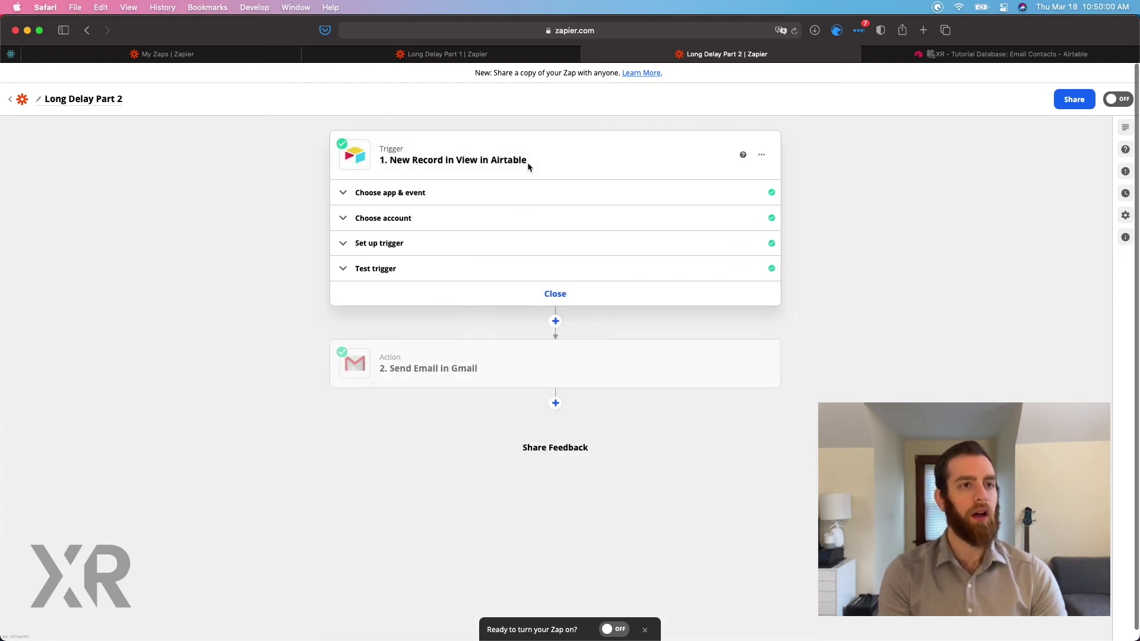
Inspect the Next Contact Date column and its field options in Airtable's Emails Received view.
click(997, 54)
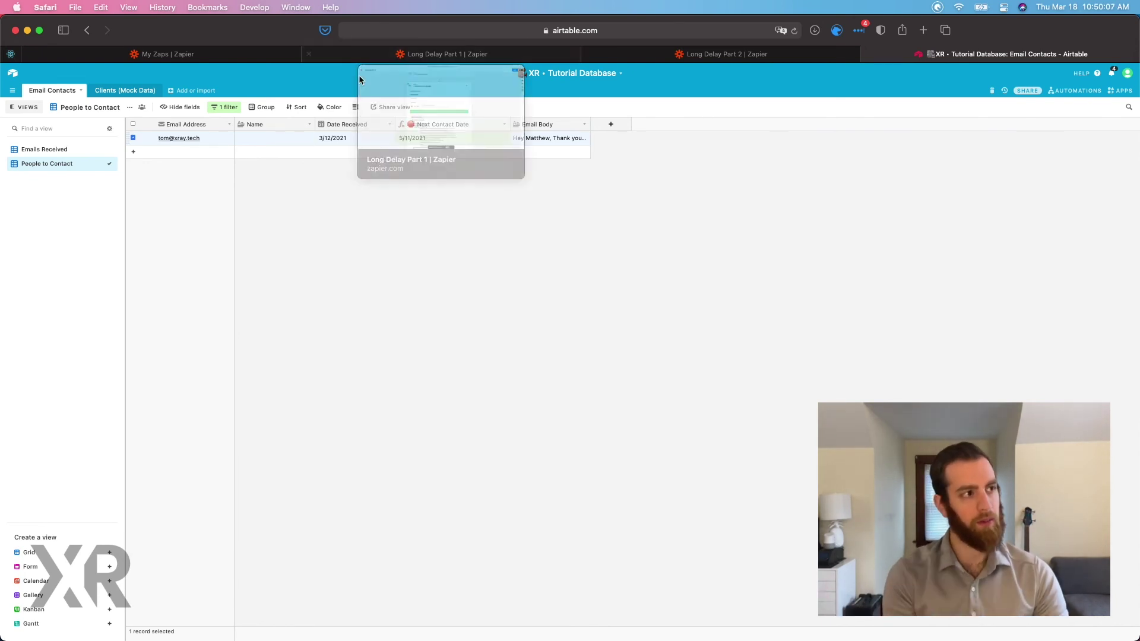
click(69, 150)
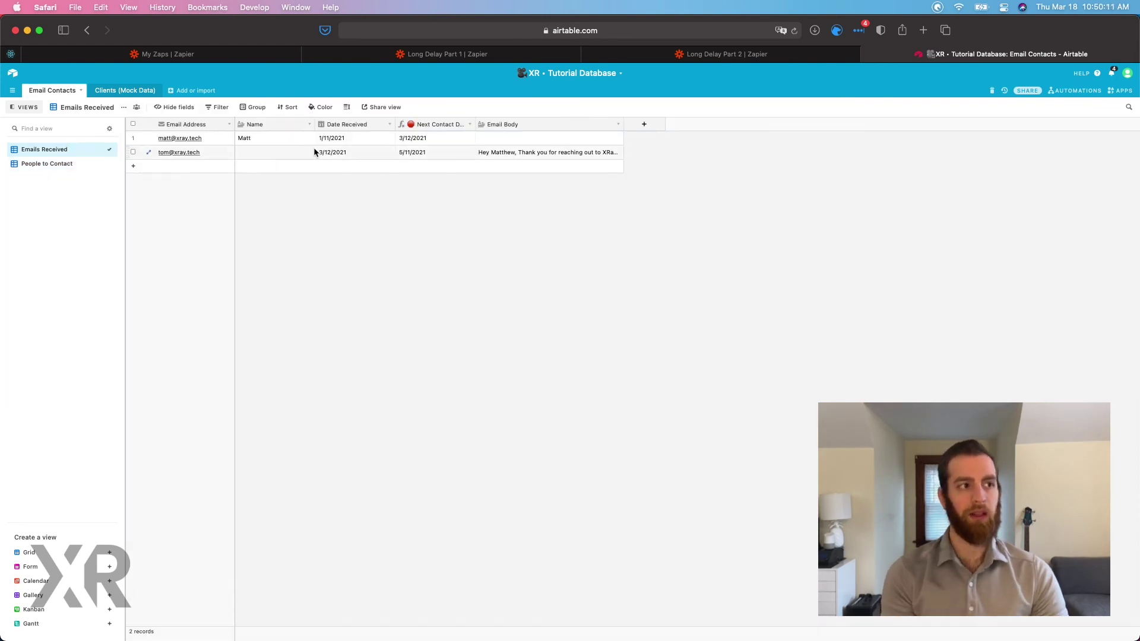
click(441, 125)
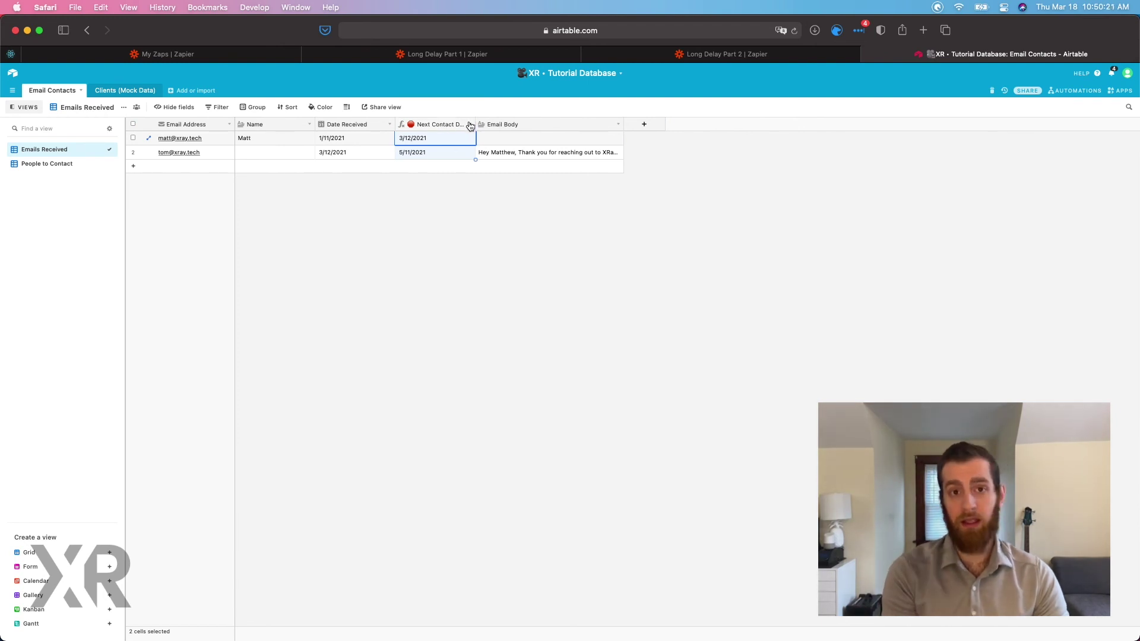
click(470, 125)
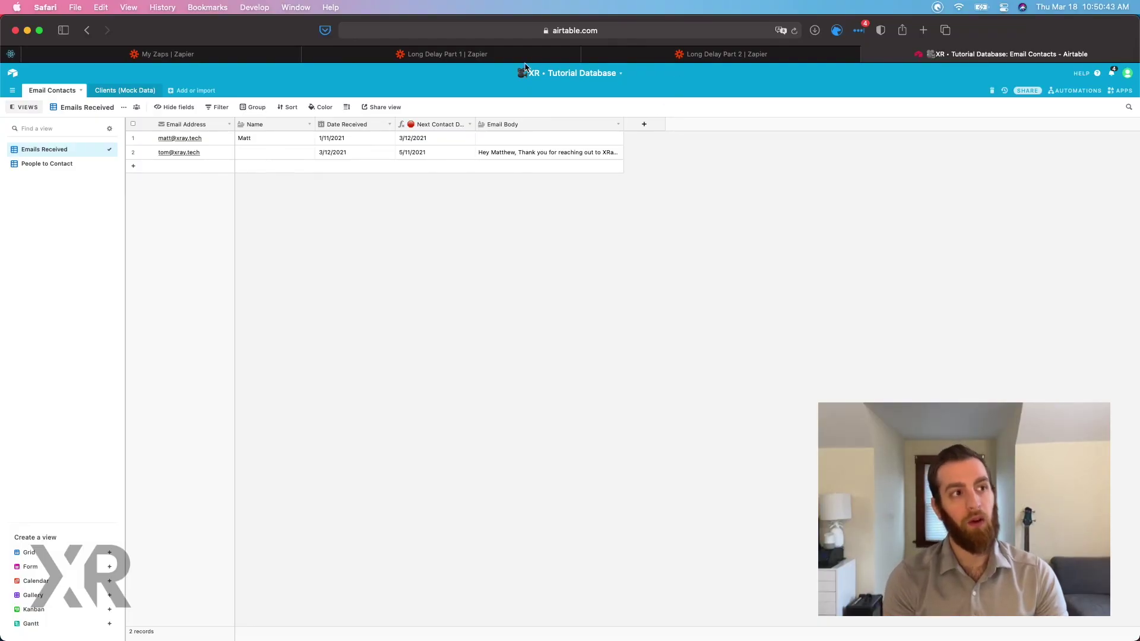
click(546, 54)
Switch to the Long Delay Part 2 Zap tab.
click(639, 53)
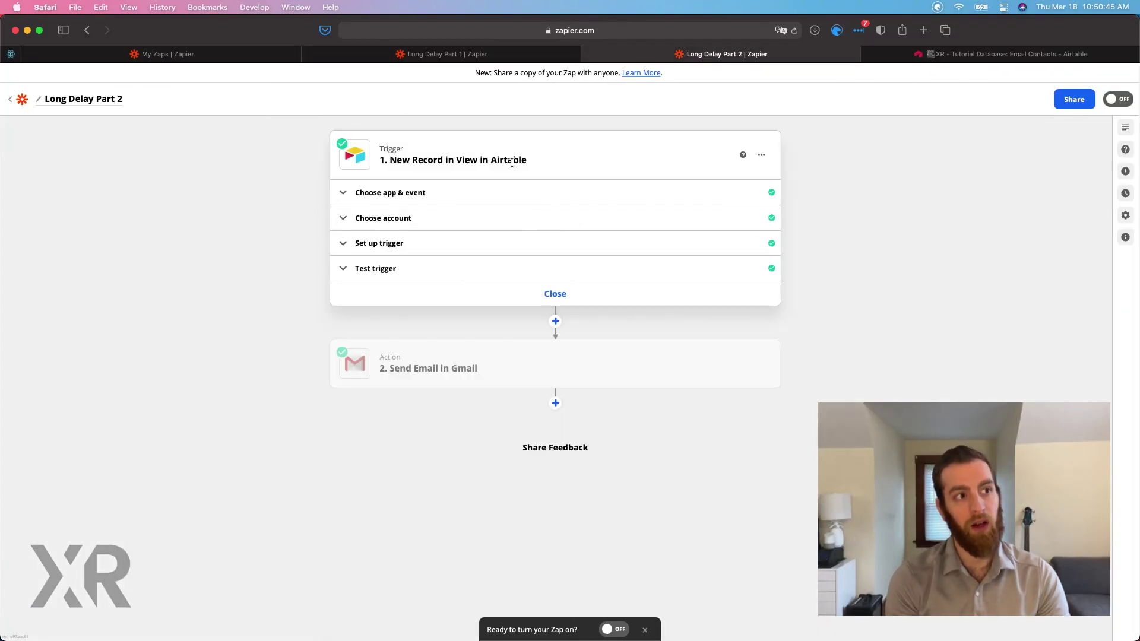